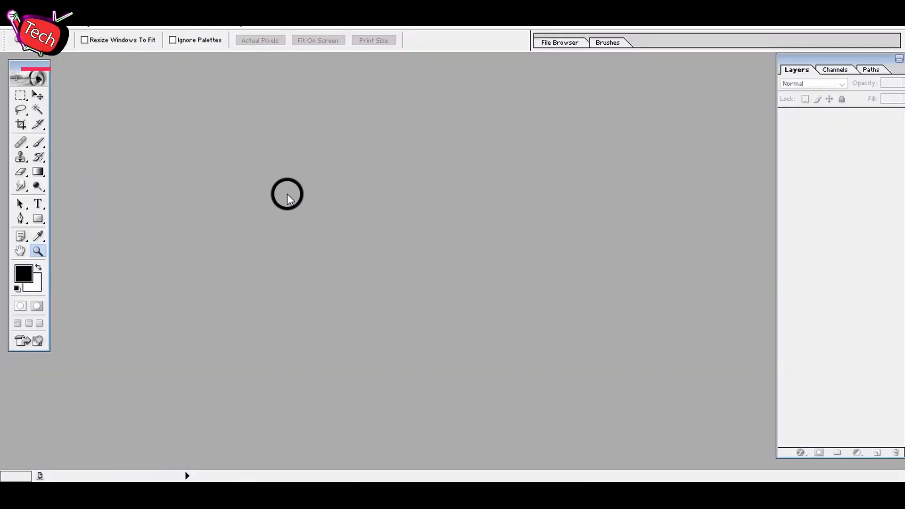
Step: Open the photo IMG_8129 from the Desktop
double_click(272, 215)
click(299, 137)
click(384, 208)
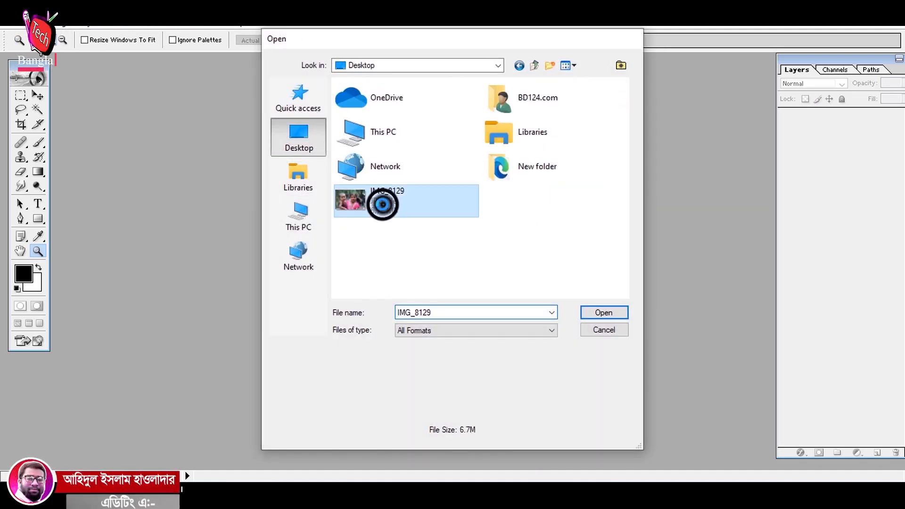
double_click(384, 207)
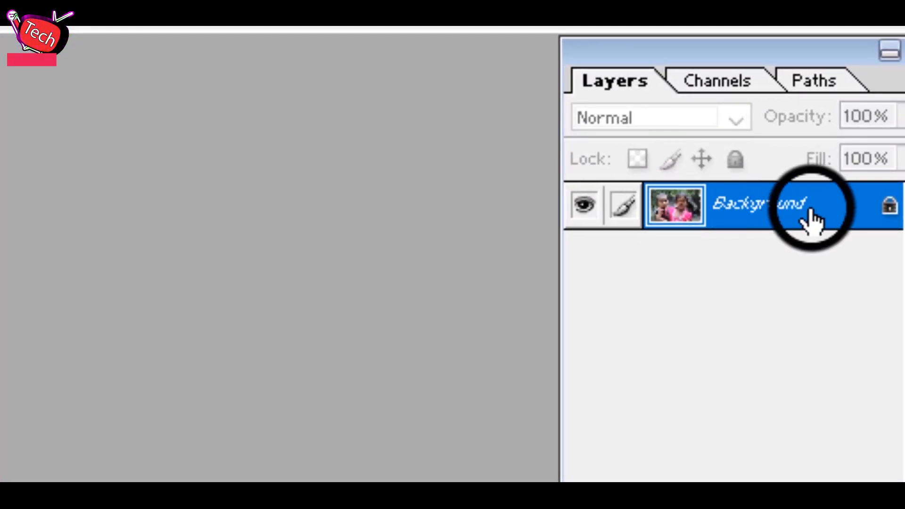
Step: Duplicate the Background layer under its default name
double_click(809, 212)
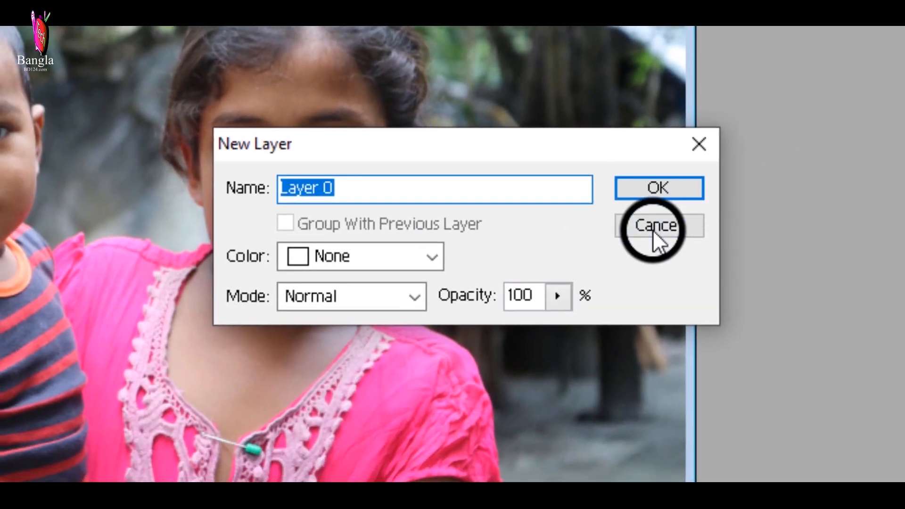
click(653, 224)
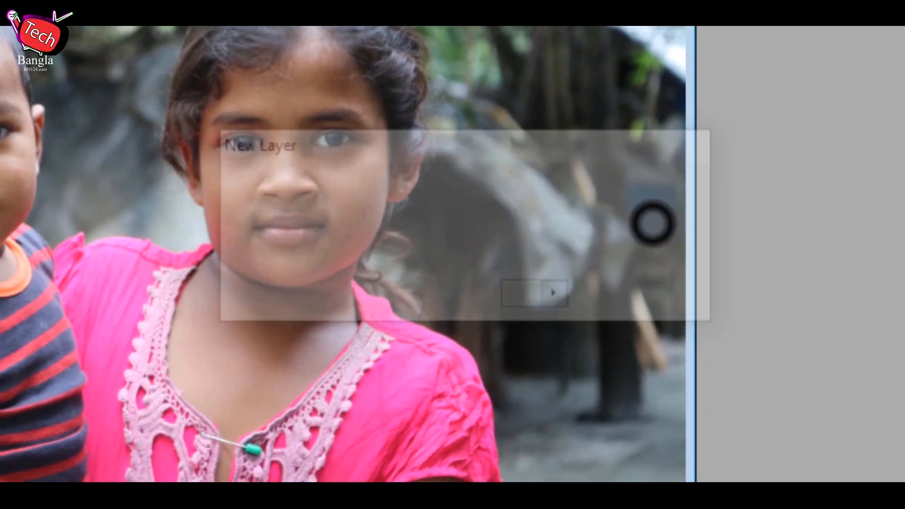
right_click(862, 106)
click(685, 249)
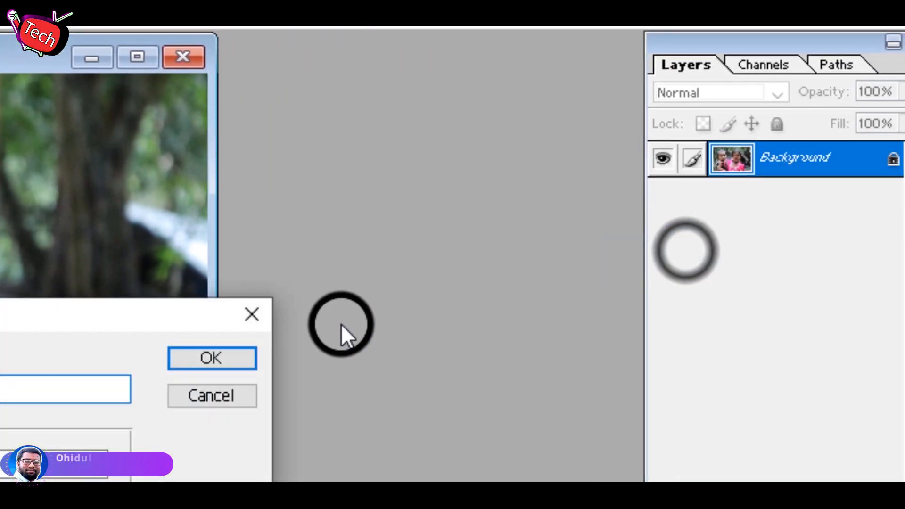
click(210, 358)
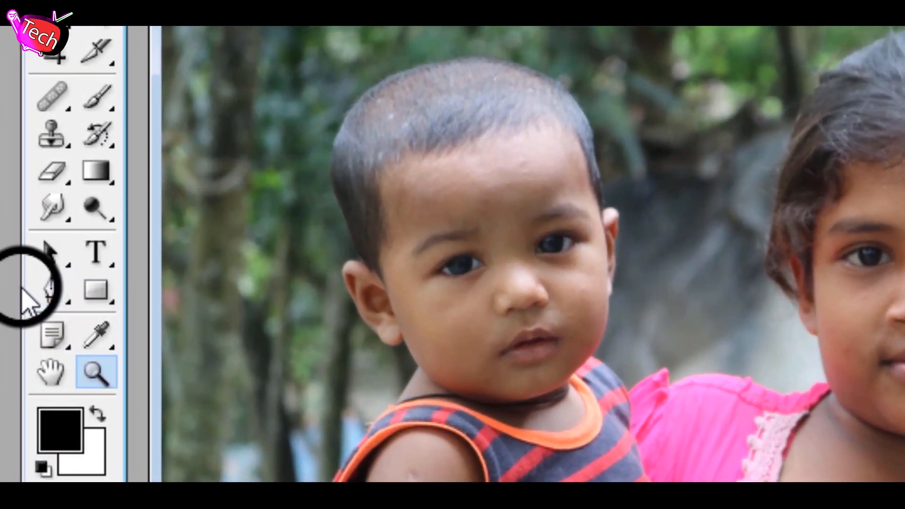
Step: Activate the Pen Tool and set it to draw shape layers
right_click(53, 292)
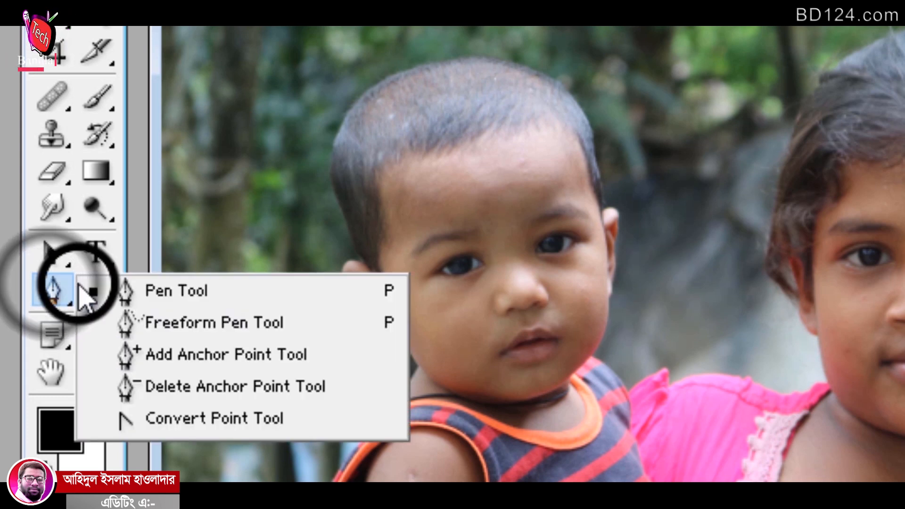
click(177, 289)
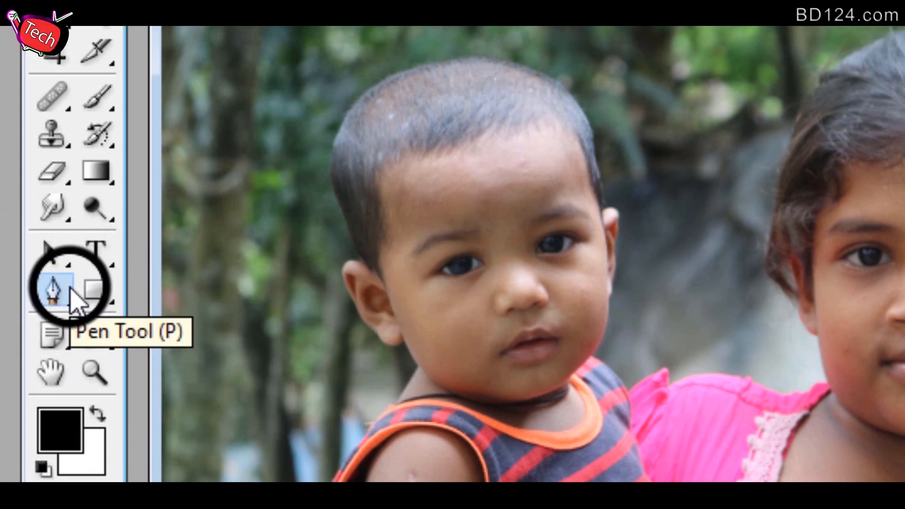
right_click(70, 289)
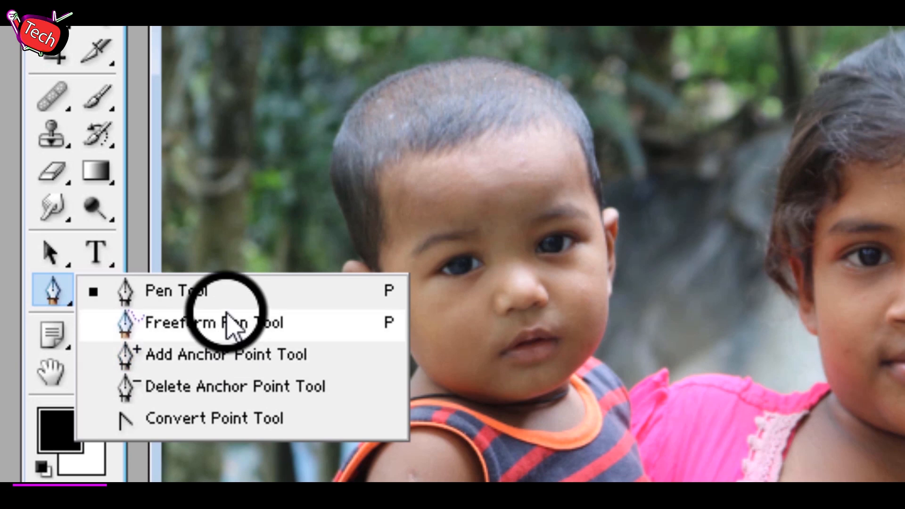
click(147, 293)
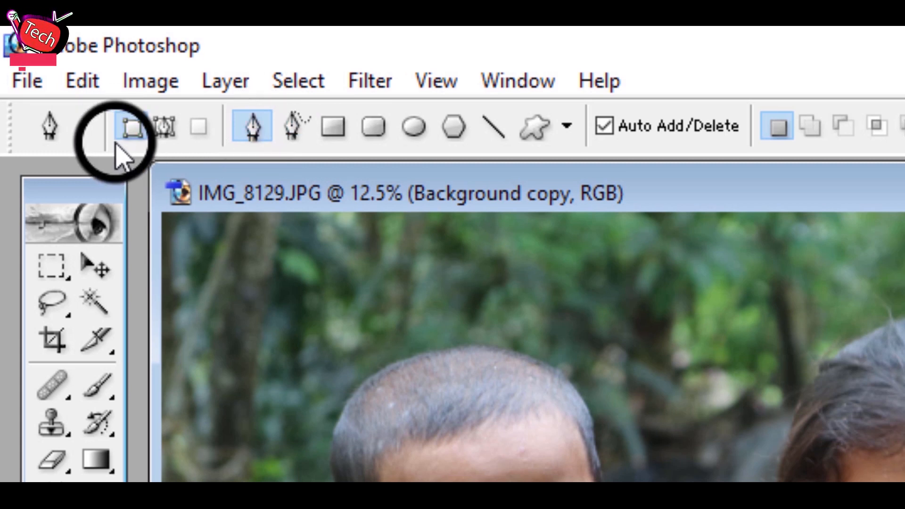
click(87, 128)
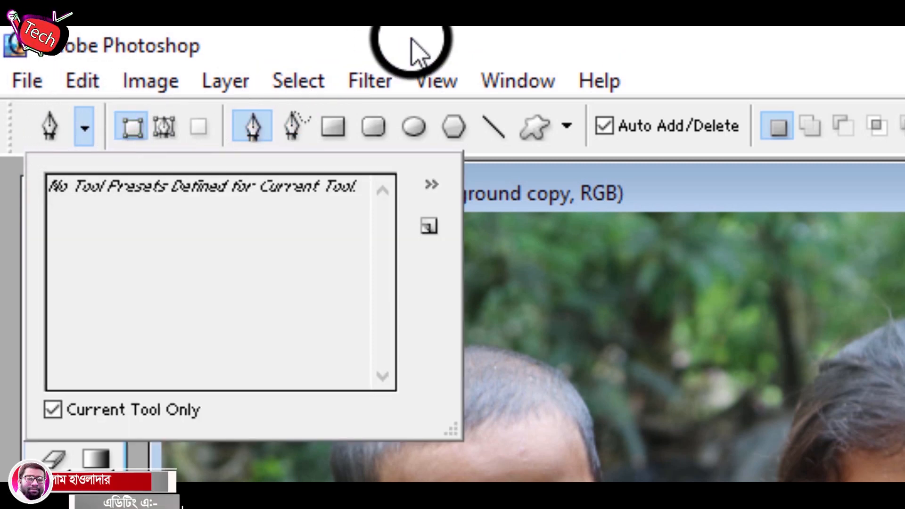
click(144, 128)
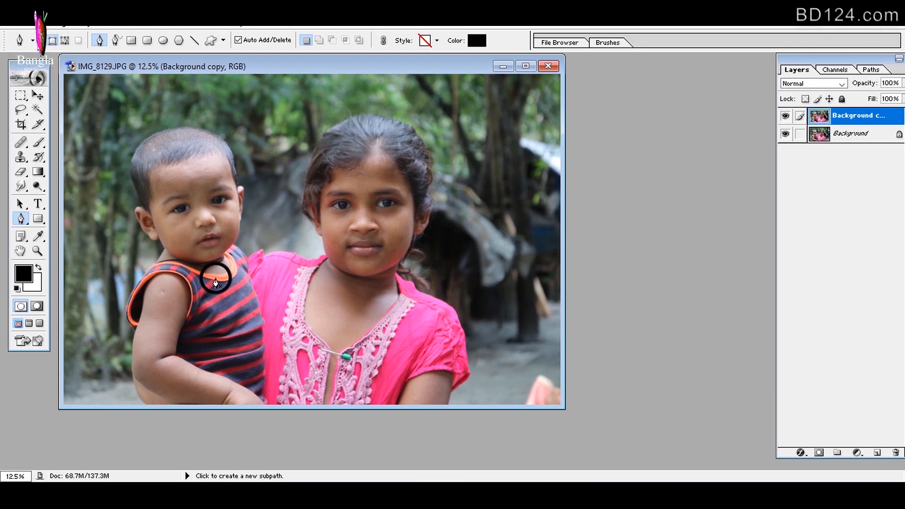
Step: Enlarge the document window so that it fills the free workspace beside the layers
scroll(226, 272, down, 3)
scroll(232, 271, up, 12)
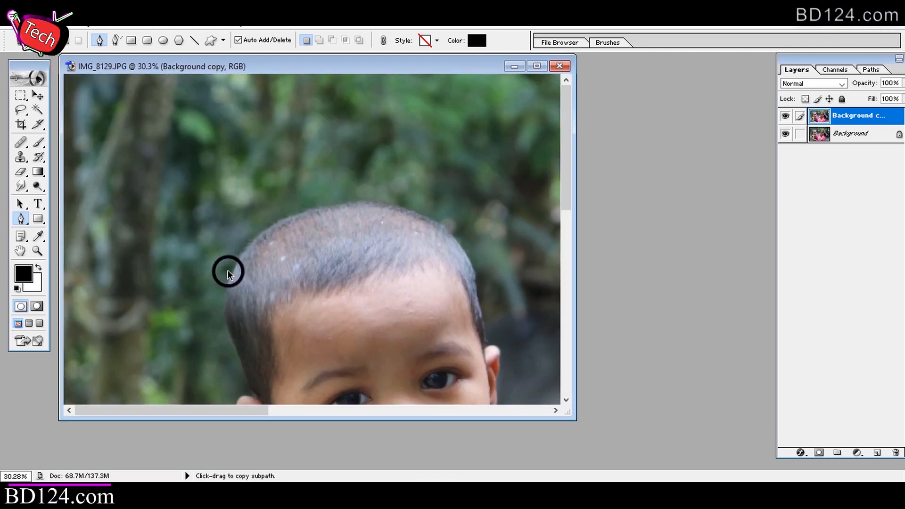
scroll(375, 313, up, 3)
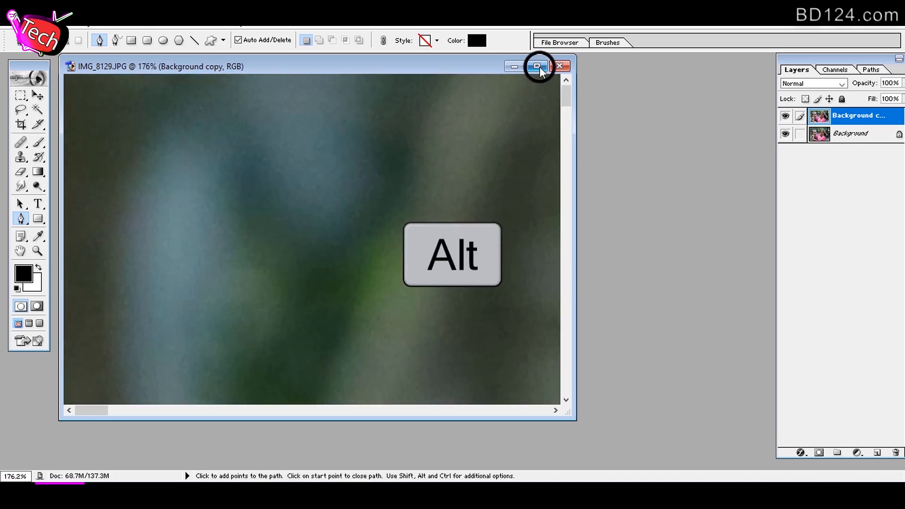
drag(575, 129, 775, 135)
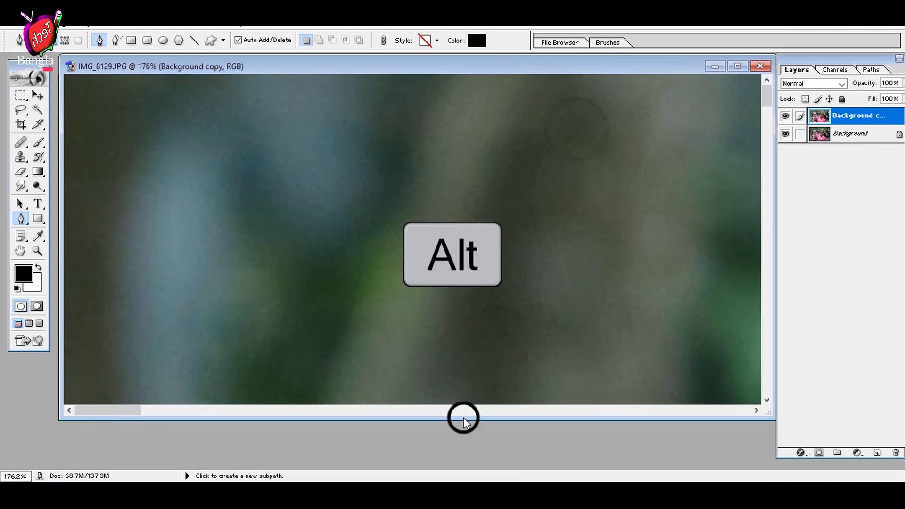
drag(426, 427, 422, 471)
Step: Start a pen shape on the upper edge of the baby's hair and trace curves over the crown
drag(488, 352, 254, 232)
drag(571, 380, 179, 292)
drag(594, 376, 330, 257)
mouse_move(637, 329)
mouse_down()
mouse_move(449, 278)
mouse_move(132, 325)
mouse_up()
drag(477, 291, 198, 254)
drag(374, 379, 415, 170)
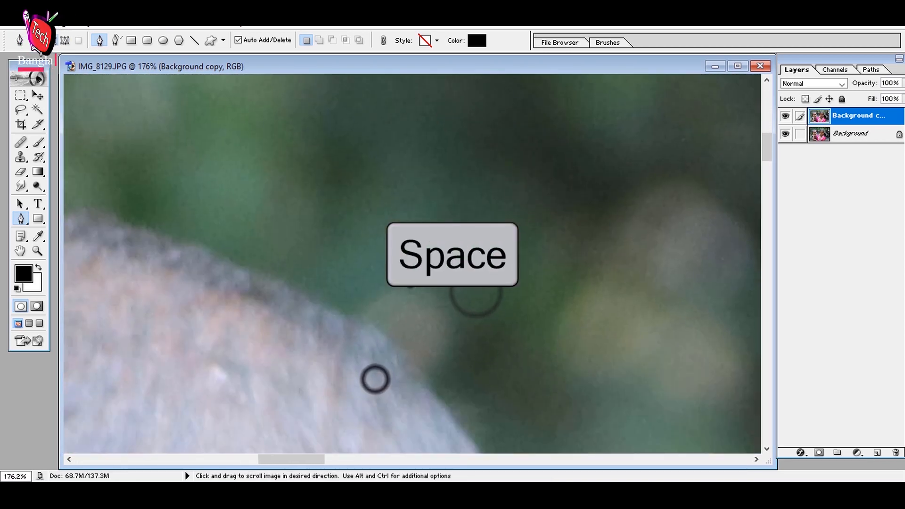
drag(410, 285, 355, 92)
drag(310, 257, 558, 329)
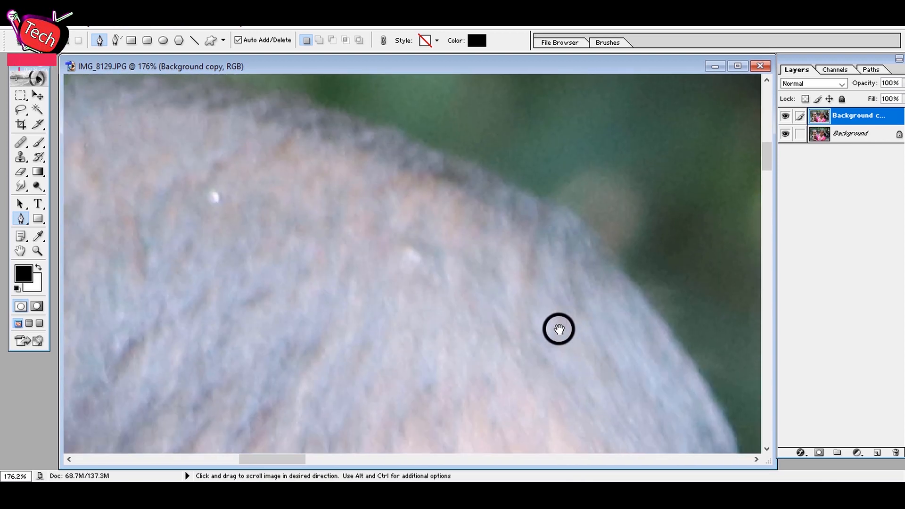
drag(342, 249, 415, 290)
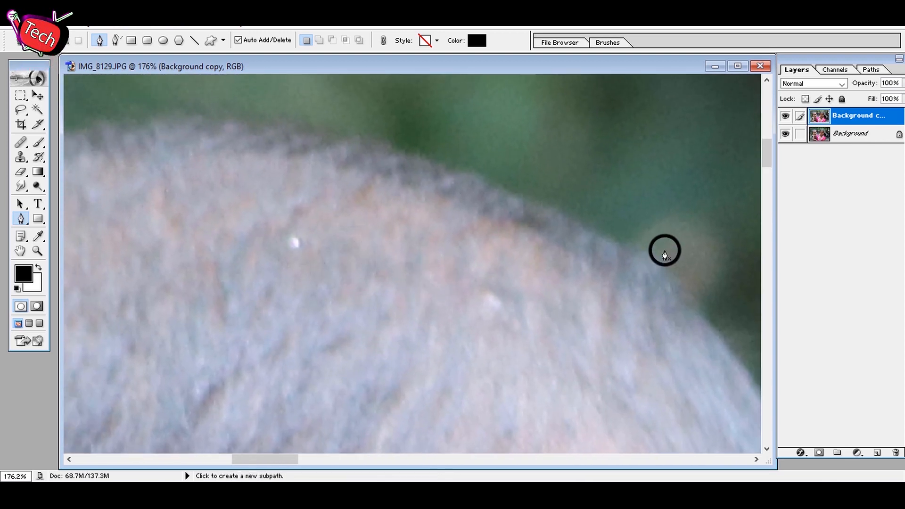
click(657, 259)
drag(261, 120, 132, 123)
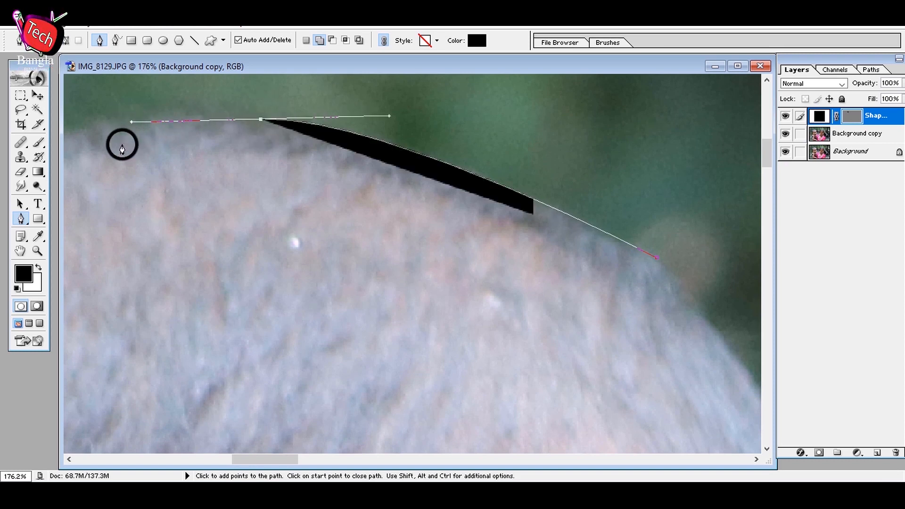
drag(132, 197, 444, 183)
drag(156, 169, 75, 212)
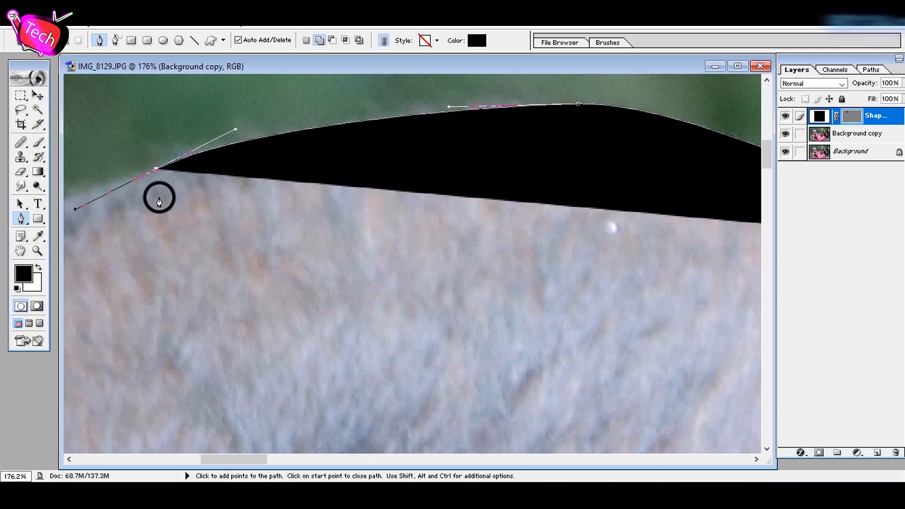
drag(142, 219, 402, 128)
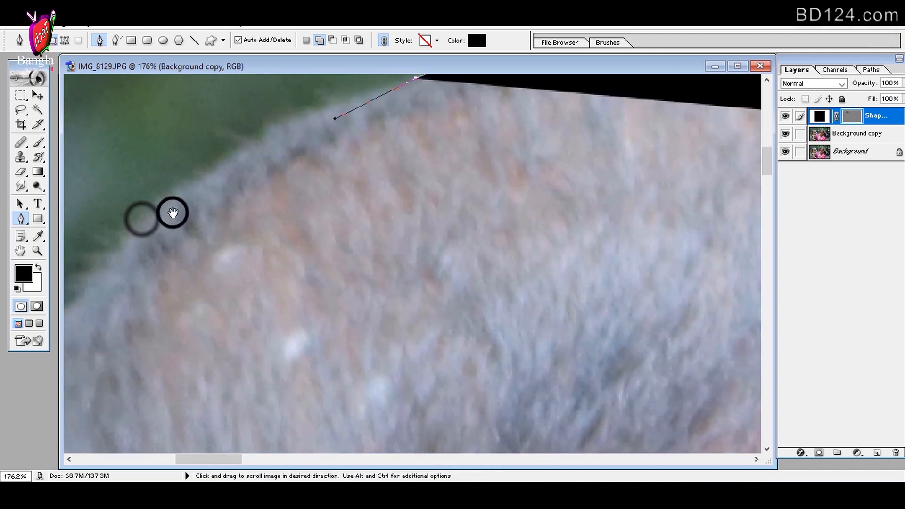
drag(109, 247, 334, 355)
Step: Continue the shape path with curved points down the outer hair edge to the baby's ear
drag(380, 376, 281, 168)
drag(170, 291, 169, 135)
drag(149, 302, 171, 360)
drag(283, 371, 230, 175)
drag(192, 369, 215, 432)
drag(313, 401, 203, 177)
drag(150, 290, 165, 301)
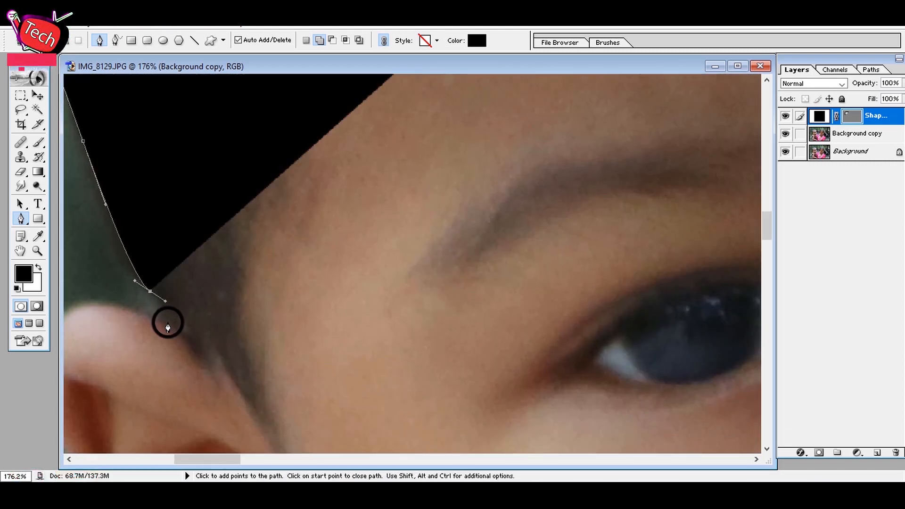
Step: Add a path point at the sideburn tip beside the ear and set the shape layer's opacity to 0%
drag(282, 395, 217, 260)
click(209, 291)
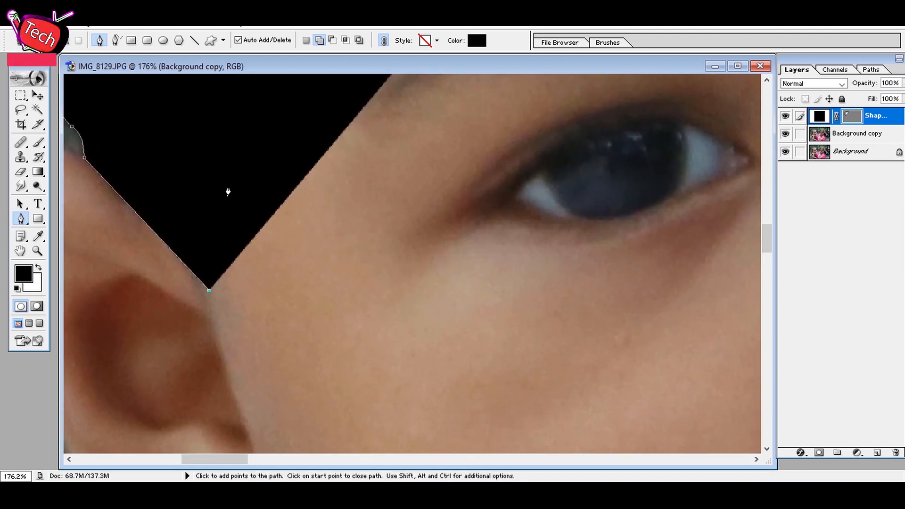
scroll(228, 192, up, 3)
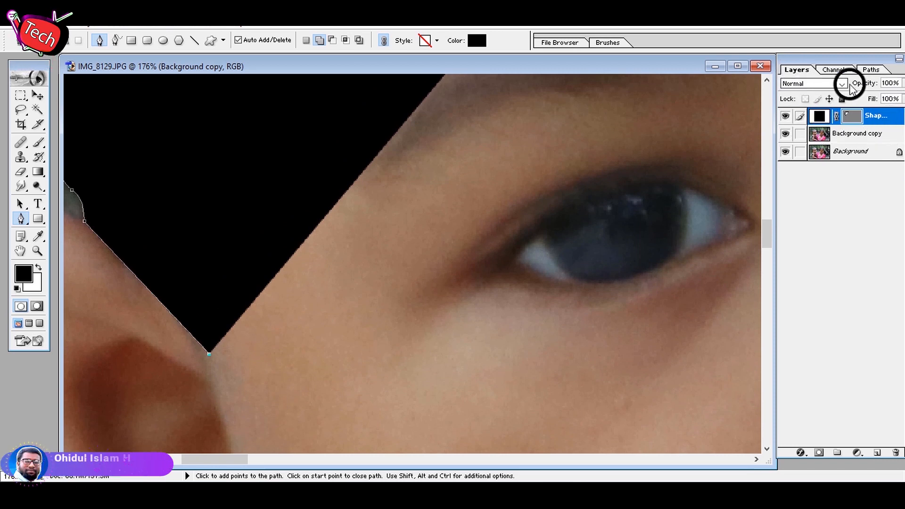
drag(876, 101, 773, 91)
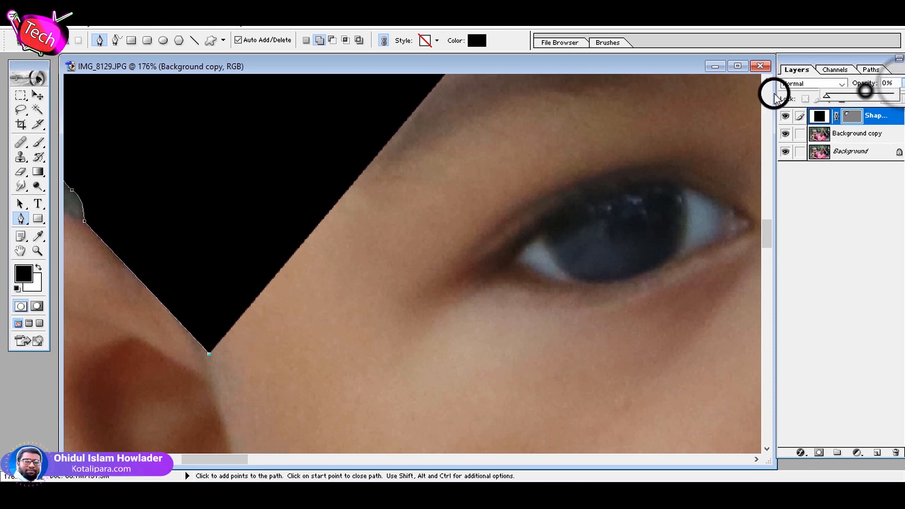
Step: Trace the path up the inner sideburn and across the baby's forehead hairline, undoing misplaced points
drag(169, 115, 208, 163)
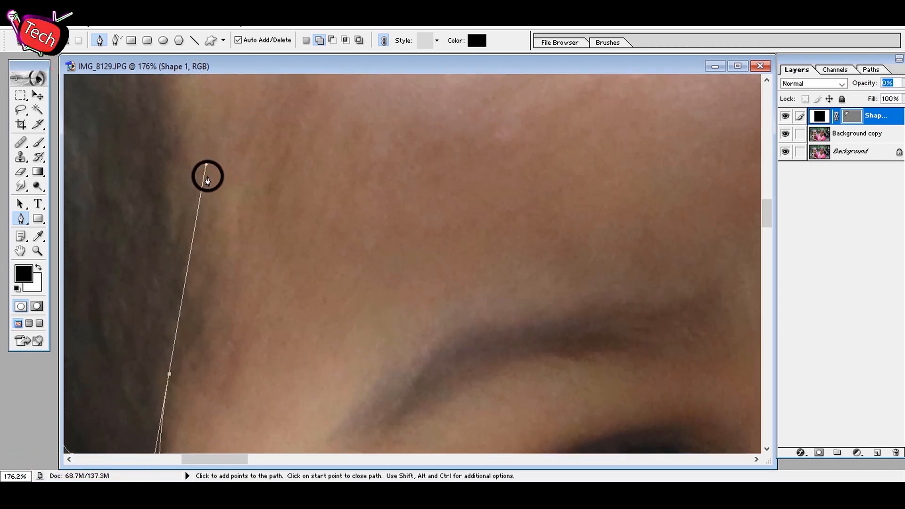
drag(229, 204, 253, 310)
drag(220, 143, 234, 388)
drag(208, 387, 208, 352)
drag(313, 240, 413, 228)
click(669, 206)
drag(669, 206, 278, 359)
drag(615, 259, 618, 256)
drag(663, 233, 254, 322)
drag(502, 393, 590, 477)
drag(511, 181, 529, 255)
key(ctrl+z)
drag(534, 376, 650, 477)
drag(556, 263, 498, 216)
key(ctrl+z)
Step: Carry the path around the forehead corner and down the second sideburn to the other ear
click(538, 318)
drag(538, 318, 431, 146)
click(458, 303)
click(455, 97)
drag(442, 102, 491, 292)
click(475, 188)
Step: Trace the outer hair edge back to the starting point to close the path, and restore the shape layer's opacity to 100%
drag(411, 147, 479, 390)
drag(459, 159, 388, 80)
drag(363, 117, 545, 363)
click(535, 266)
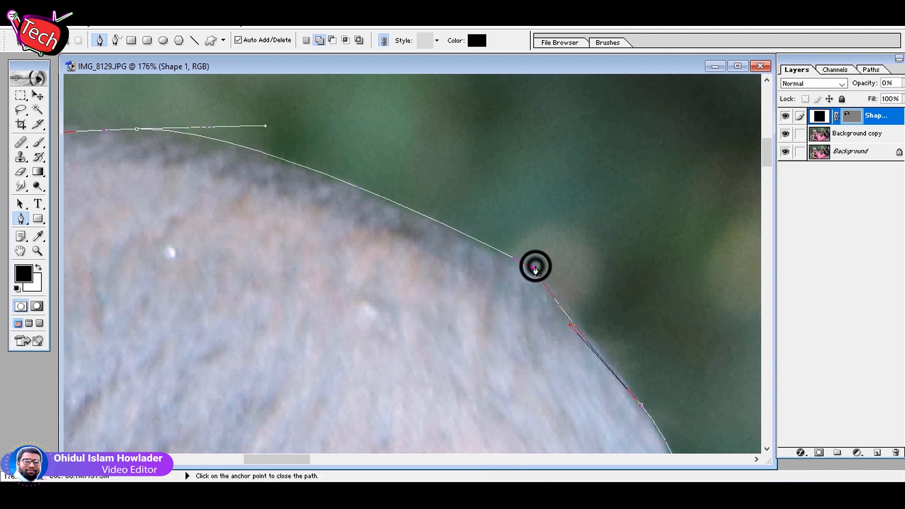
click(533, 272)
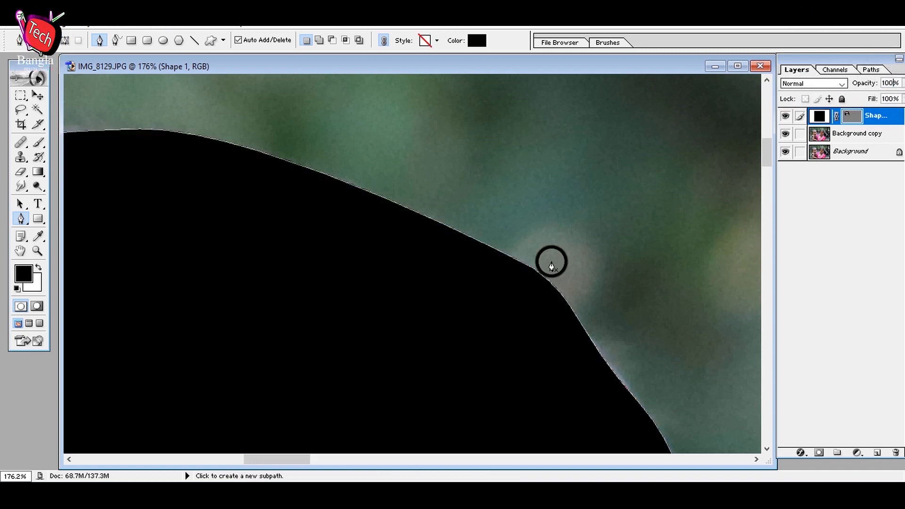
Step: Recolor the hair shape by sampling the girl's hair and darkening the color to a dark grey near 2C2E2F
click(38, 251)
right_click(159, 257)
click(163, 260)
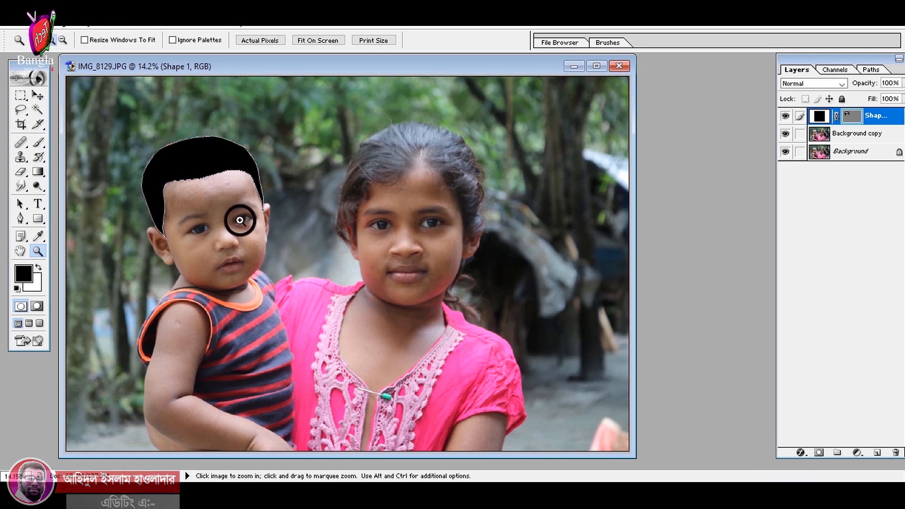
click(225, 207)
click(218, 200)
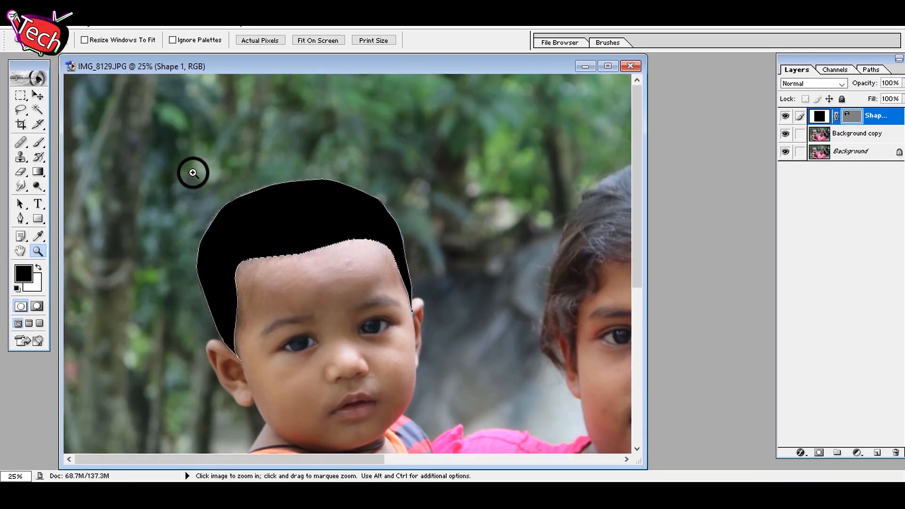
double_click(819, 117)
drag(346, 146, 158, 157)
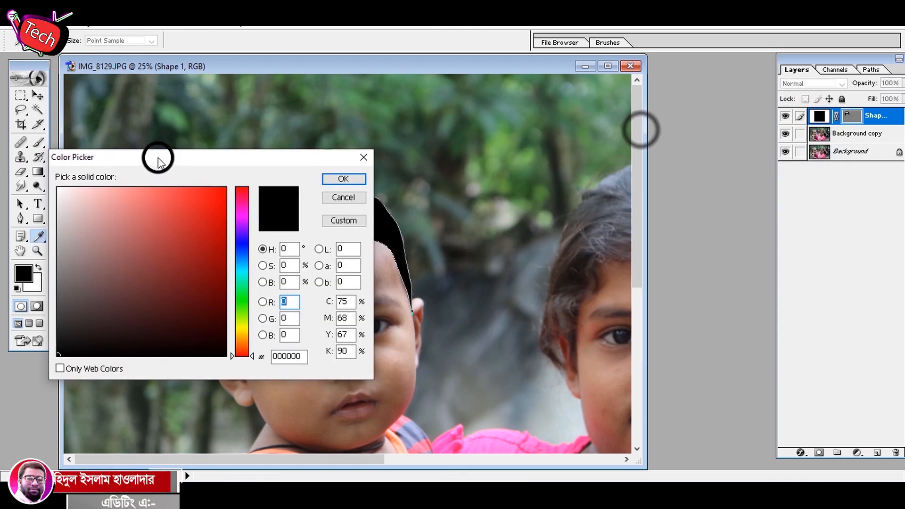
click(598, 200)
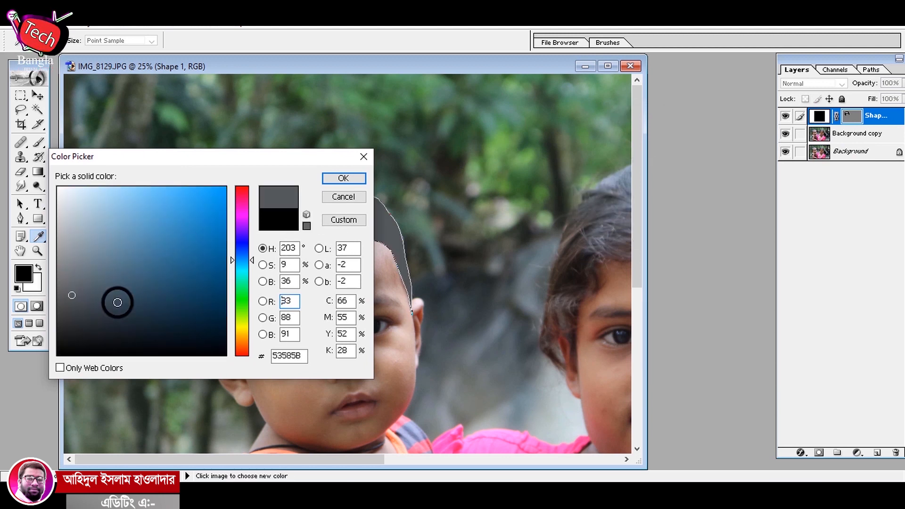
drag(77, 307, 70, 321)
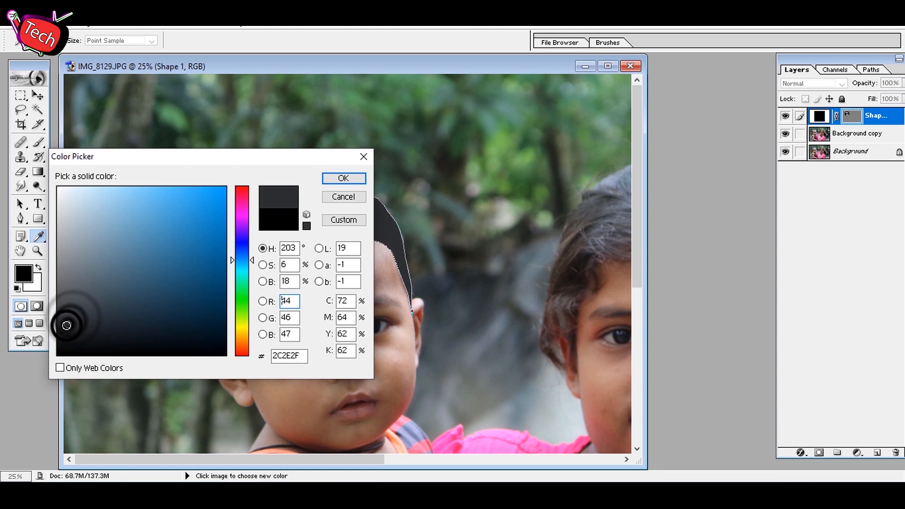
click(339, 178)
Step: Add a new empty layer above the hair shape layer
key(z)
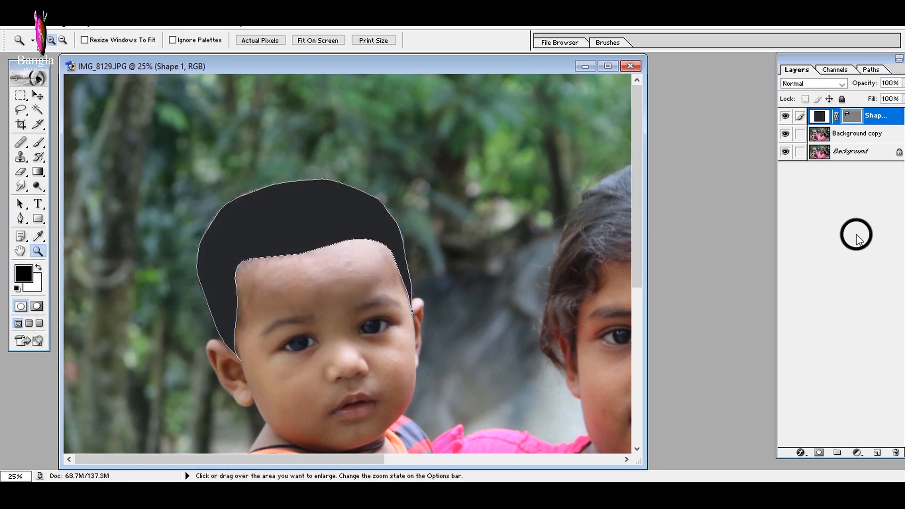
click(879, 454)
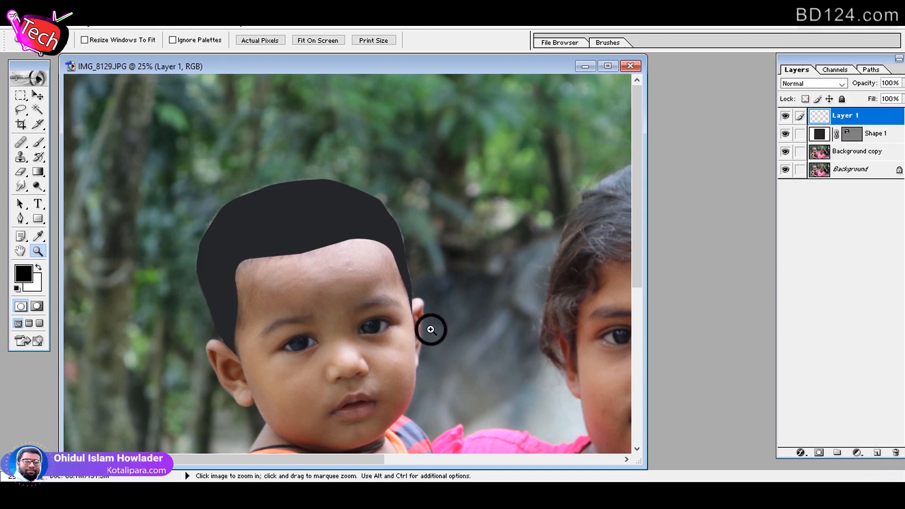
Step: Inspect the baby's finished hair shape against the whole photo and up close
scroll(292, 343, down, 2)
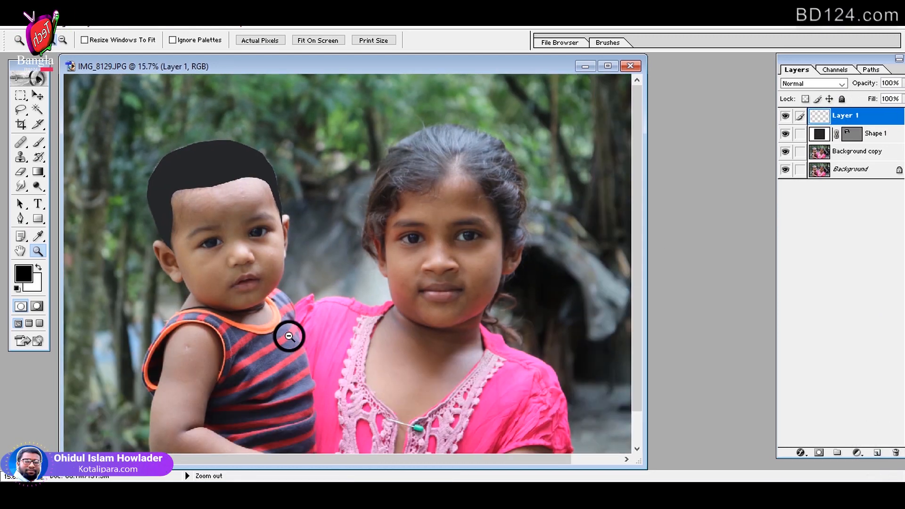
scroll(293, 335, up, 3)
drag(445, 375, 406, 271)
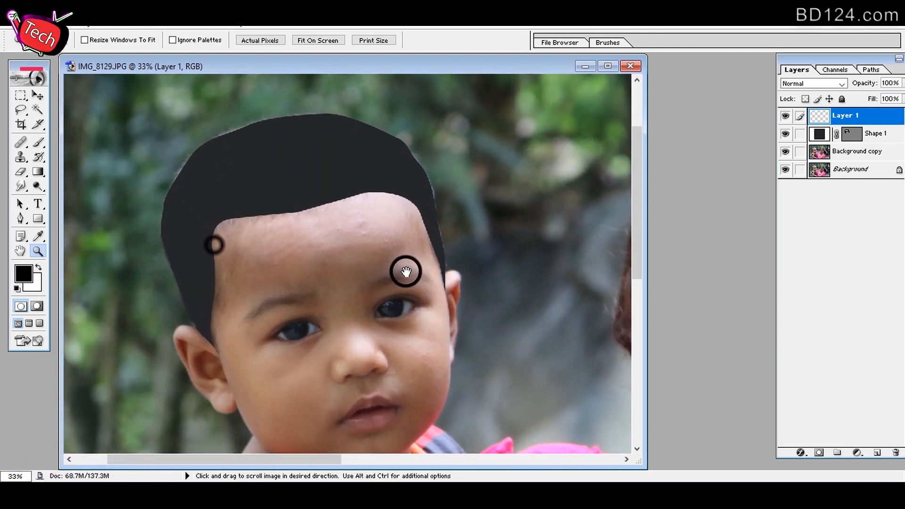
scroll(246, 269, down, 2)
scroll(247, 269, down, 6)
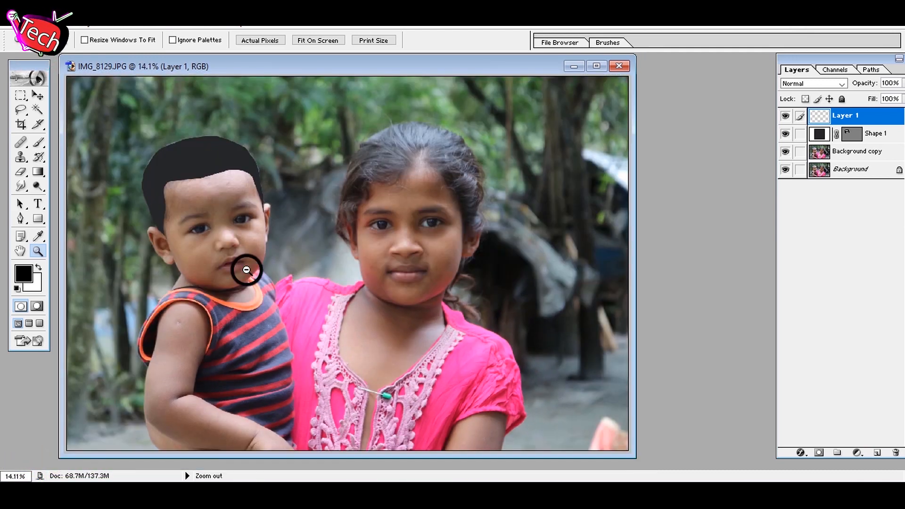
scroll(247, 270, up, 4)
scroll(247, 270, up, 8)
Step: Start a face shape with the Pen tool at the sideburn beside the baby's ear and trace down the cheek toward the jaw
drag(517, 383, 135, 93)
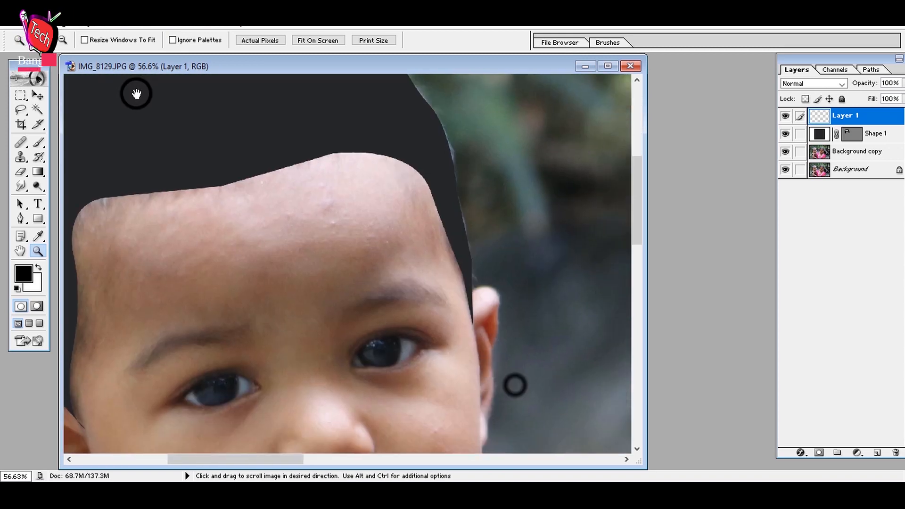
drag(152, 371, 218, 291)
key(p)
click(142, 326)
drag(180, 431, 185, 439)
drag(268, 430, 190, 218)
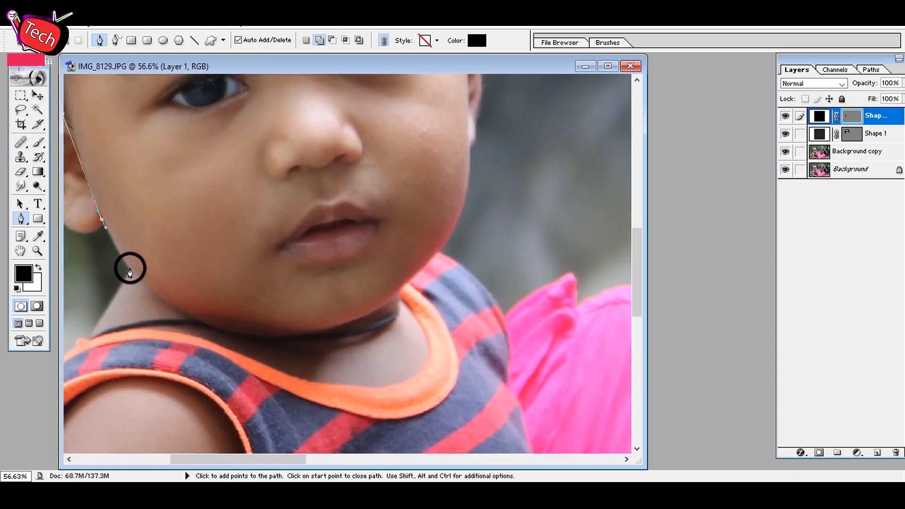
Step: Continue the face path along the jaw and under the chin to the opposite cheek
drag(526, 101, 595, 66)
drag(472, 333, 452, 88)
key(ctrl+z)
drag(399, 280, 563, 136)
drag(464, 171, 438, 262)
Step: Carry the face path up the opposite cheek past the ear to the tip of the sideburn
click(420, 250)
key(ctrl+z)
alt+click(374, 375)
click(422, 253)
key(ctrl+z)
alt+click(374, 373)
drag(422, 250, 418, 168)
drag(418, 169, 419, 286)
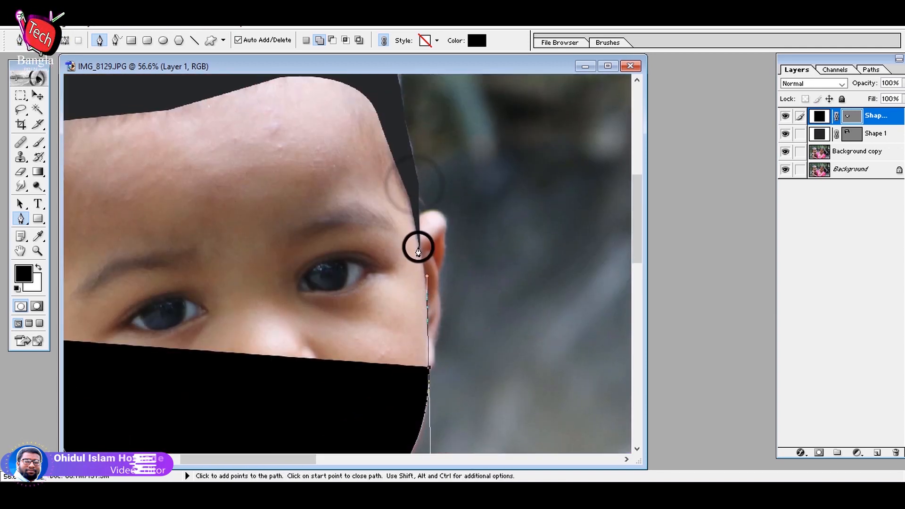
click(415, 244)
Step: Run the face path across the forehead over the hair and back down to the starting point to close the shape
drag(376, 253, 401, 325)
drag(396, 171, 516, 190)
drag(222, 210, 182, 234)
drag(172, 379, 172, 387)
drag(194, 392, 183, 286)
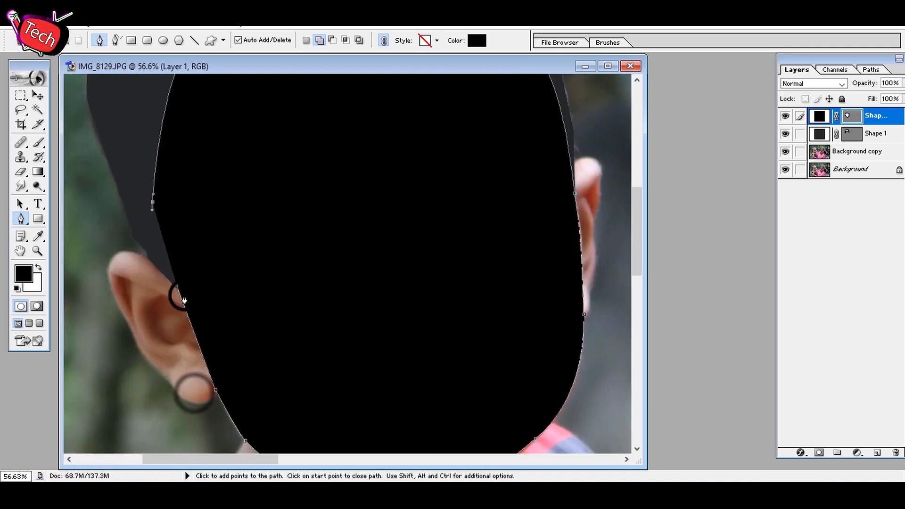
drag(352, 270, 278, 321)
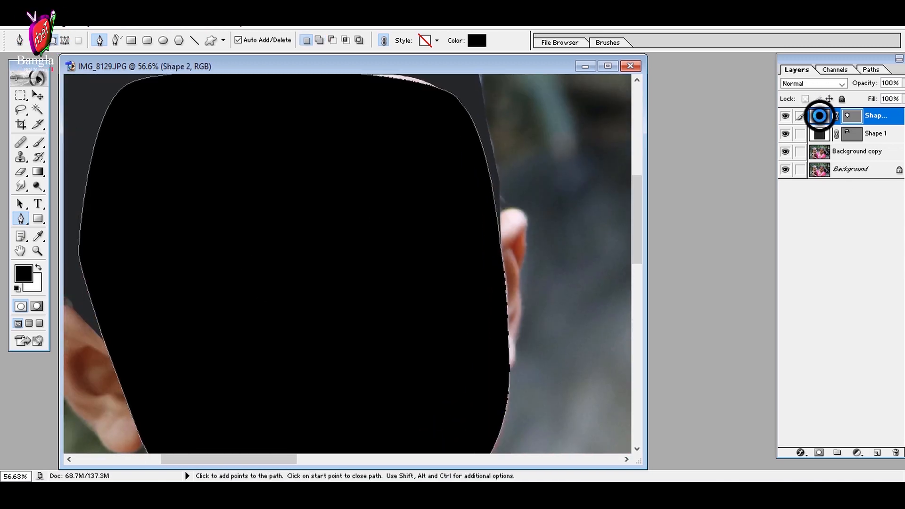
Step: Recolor the face shape to the brown 8C6047 sampled from the baby's ear
double_click(820, 117)
drag(105, 162, 612, 148)
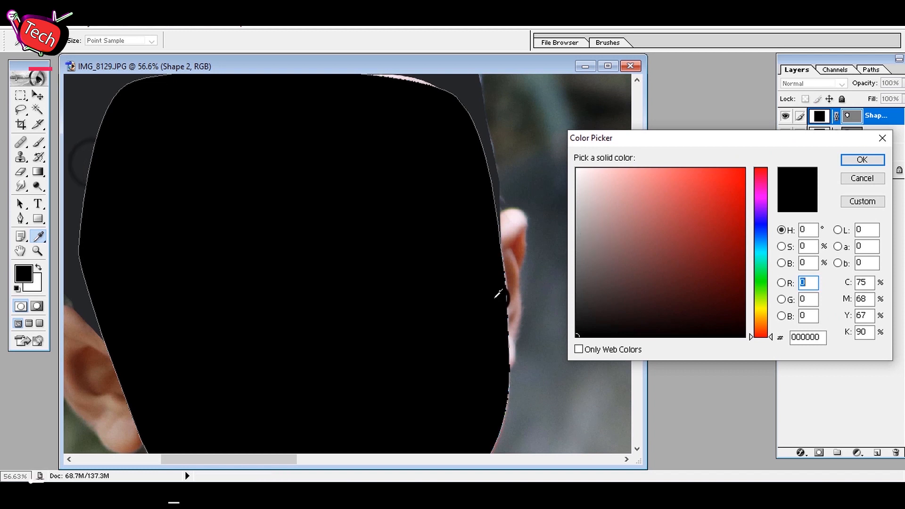
click(78, 336)
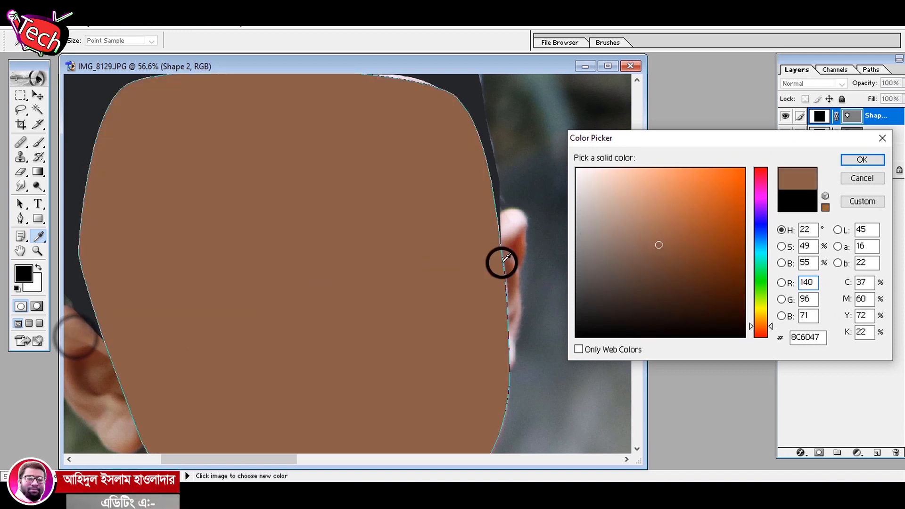
click(864, 160)
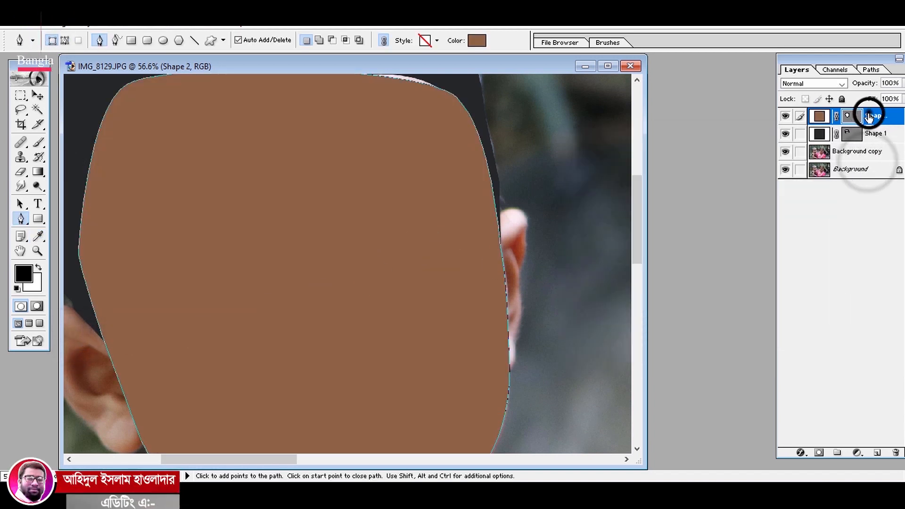
Step: Move the face shape below the hair shape in the layer order and hide it
drag(858, 152, 858, 153)
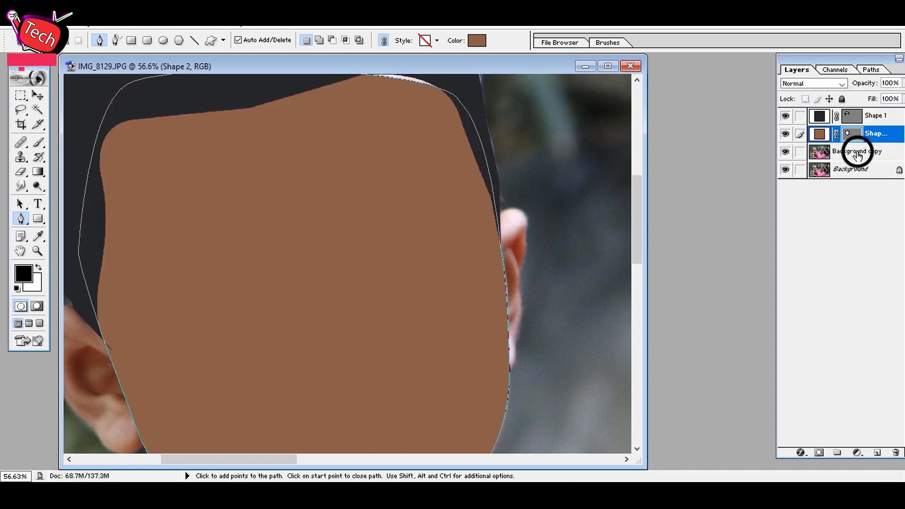
click(784, 135)
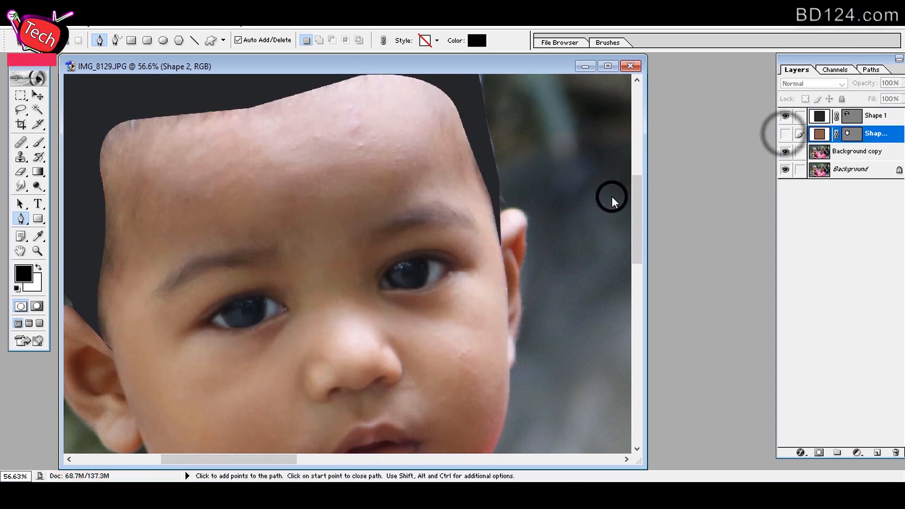
drag(196, 259, 254, 202)
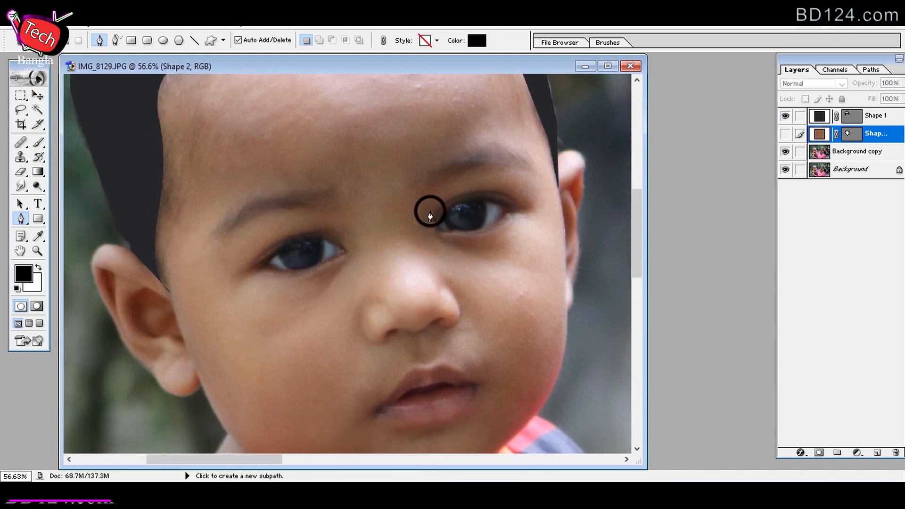
Step: Add a new layer and trace the baby's two eyebrows as separate closed black pen shapes
click(874, 453)
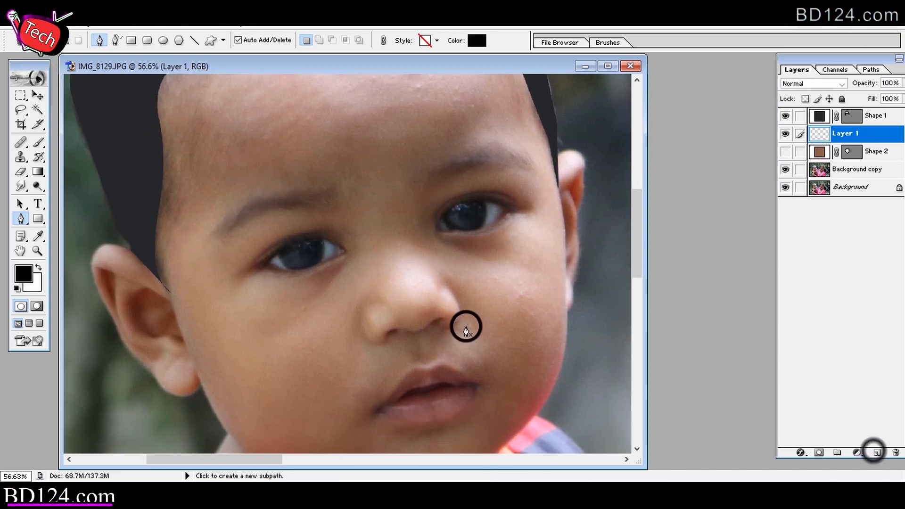
click(332, 186)
drag(215, 230, 202, 279)
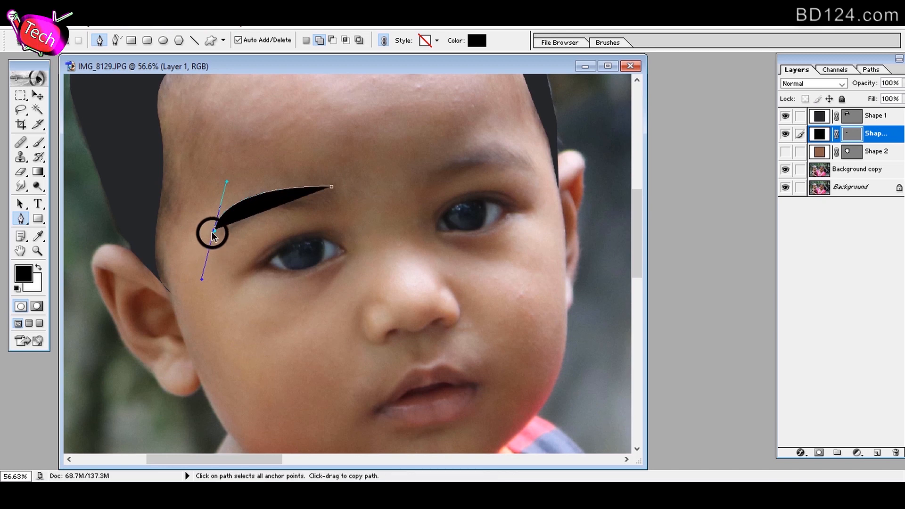
alt+click(215, 229)
click(332, 187)
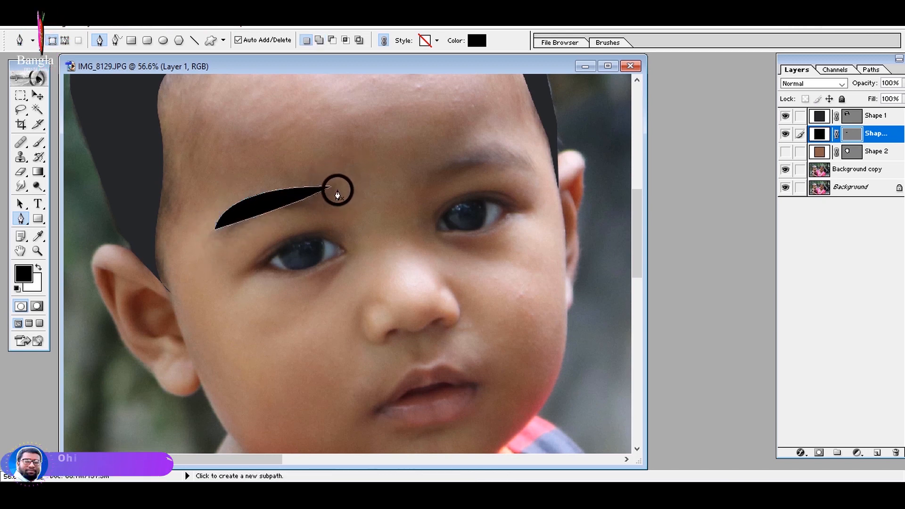
click(429, 163)
drag(532, 164, 554, 201)
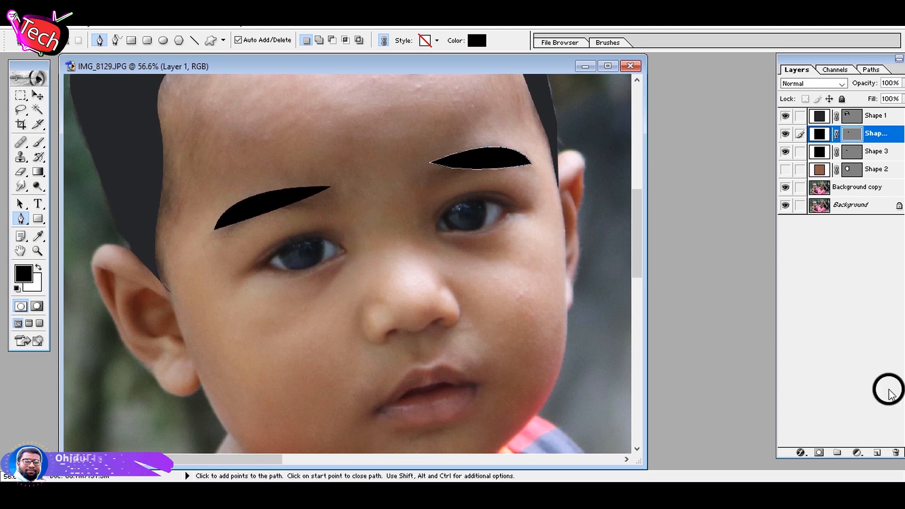
Step: Trace thin black crease shapes along the upper eyelids of both eyes, each on its own layer
click(339, 232)
drag(247, 267, 235, 282)
alt+click(246, 267)
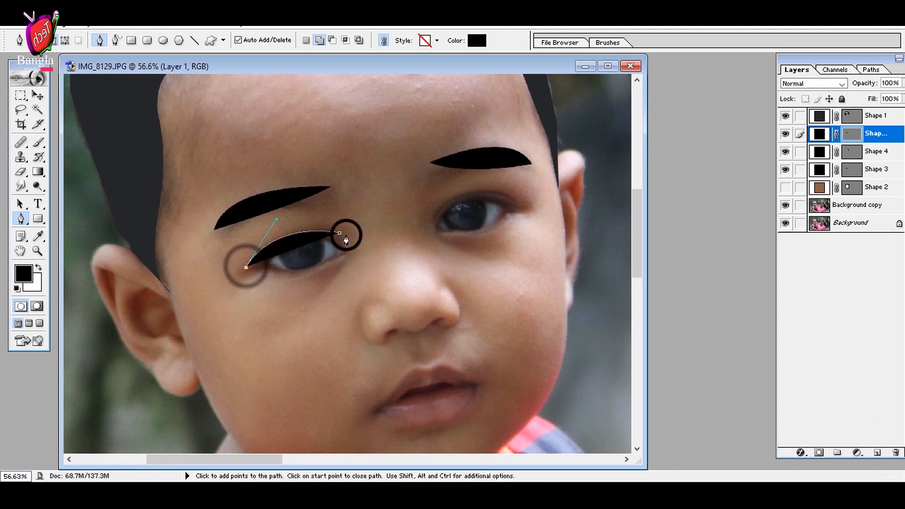
click(433, 215)
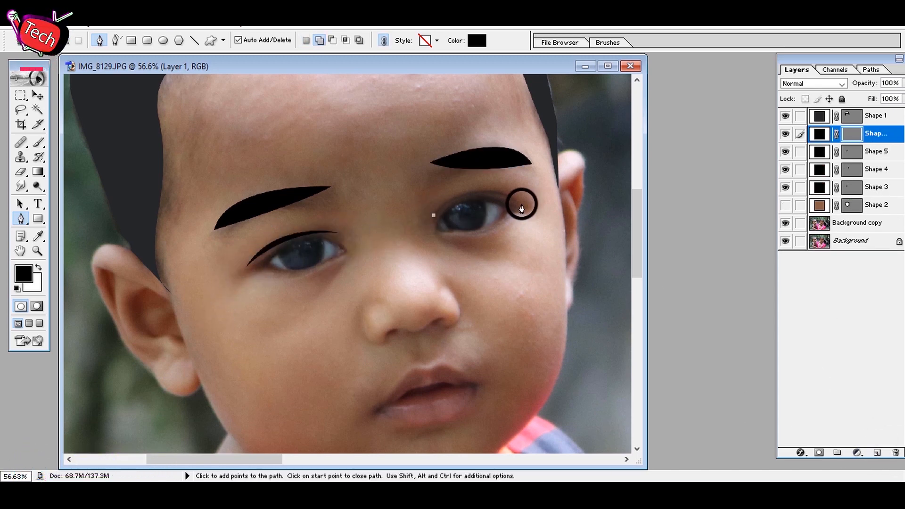
alt+click(522, 204)
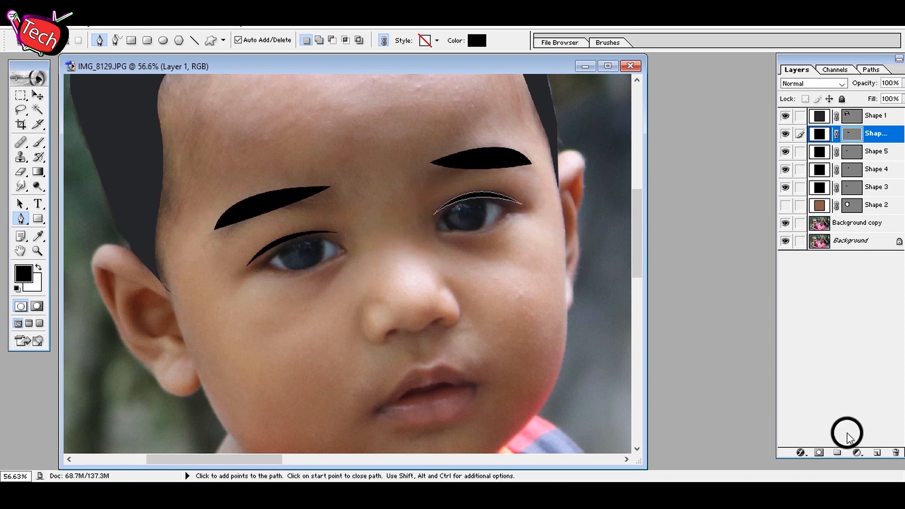
Step: Trace the openings of both eyes as closed black almond-shaped pen shapes on separate layers
click(445, 215)
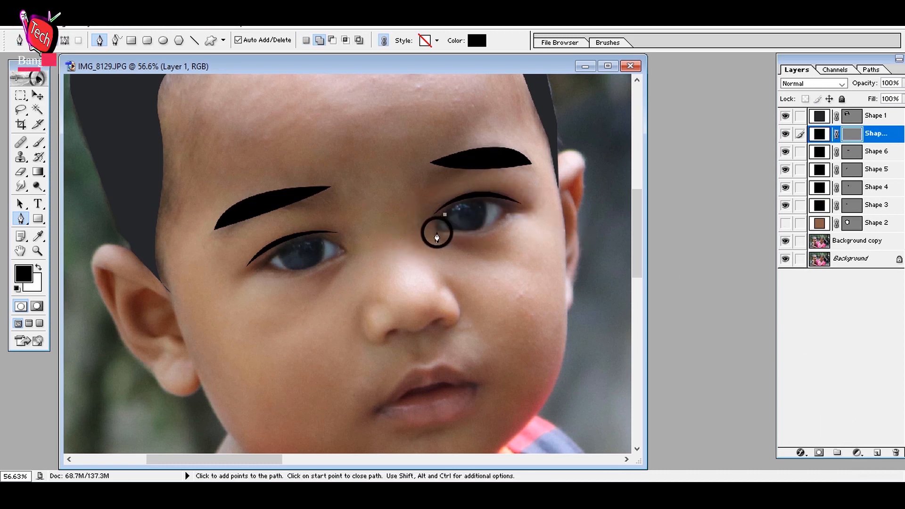
click(434, 227)
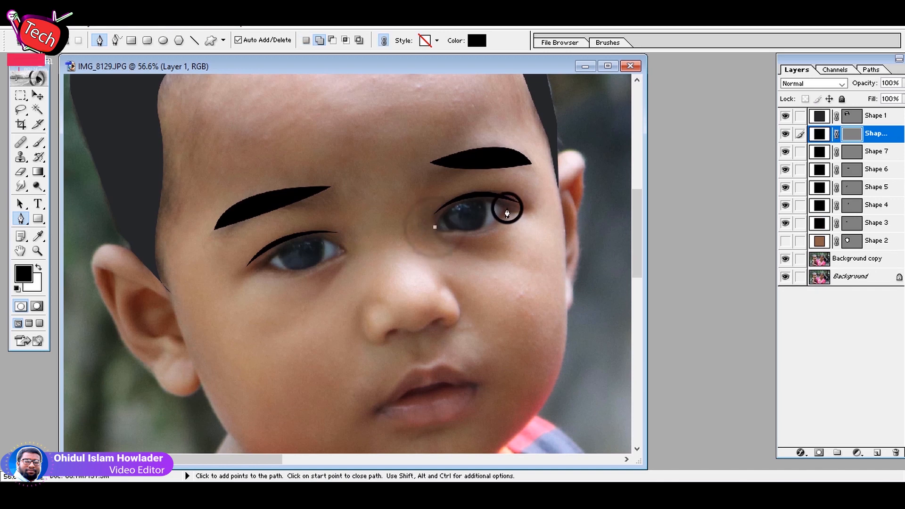
drag(563, 240, 562, 240)
alt+click(507, 210)
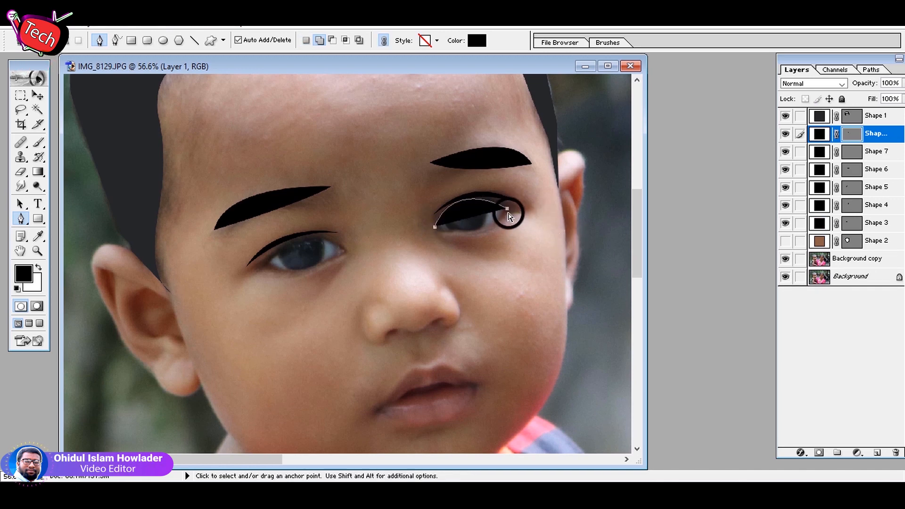
click(436, 230)
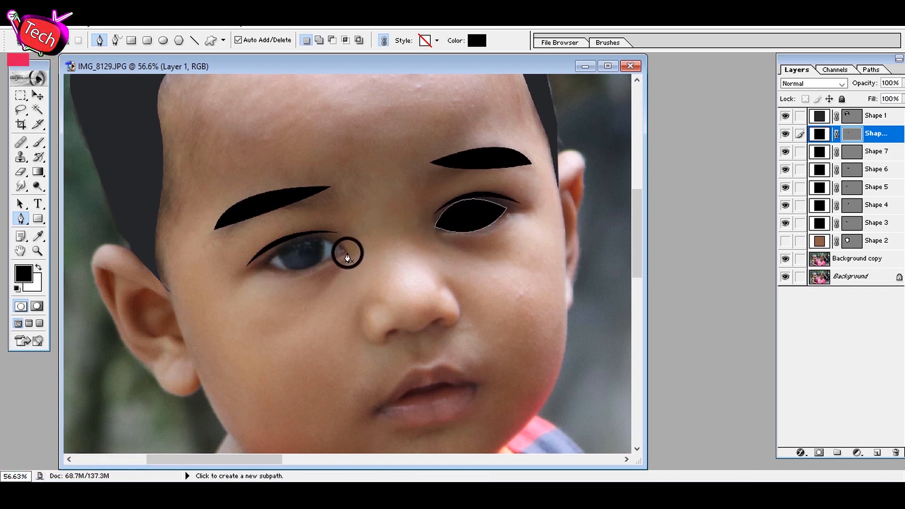
click(346, 248)
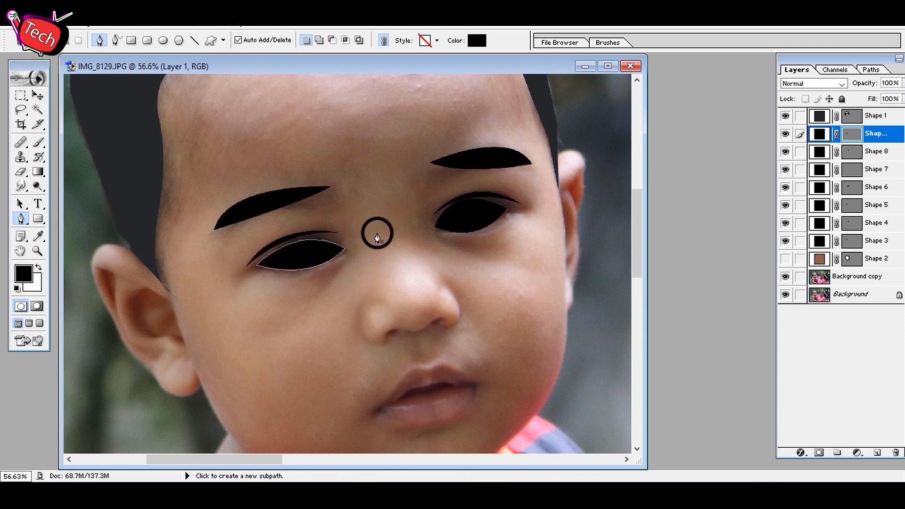
Step: Trace the nose as a pen shape from the bridge down around both nostrils and back up the other side
click(377, 232)
alt+click(376, 341)
drag(398, 358, 432, 319)
click(387, 343)
alt+click(408, 329)
drag(447, 322, 453, 336)
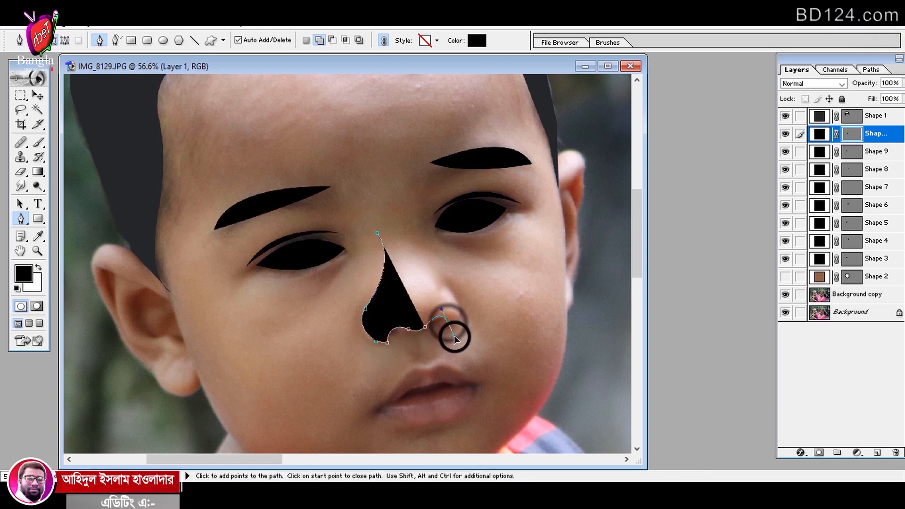
alt+click(448, 322)
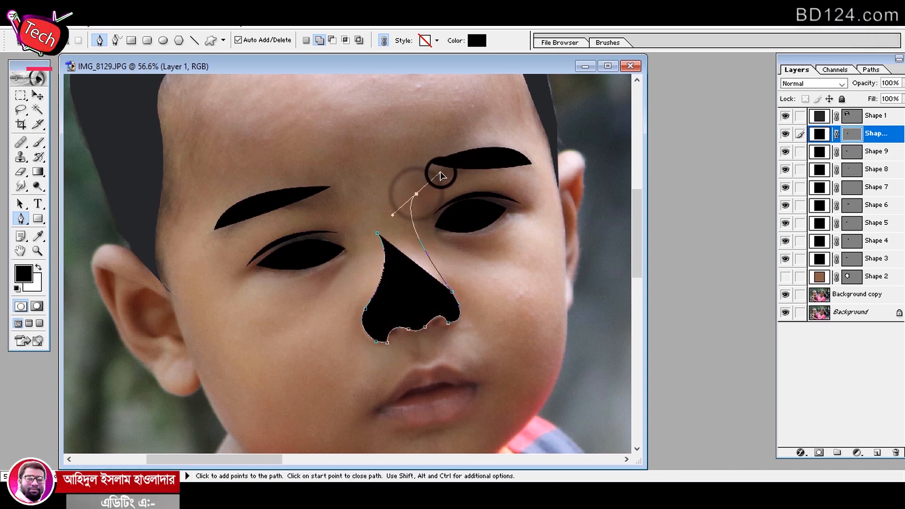
Step: Recolor the nose shape with a light skin tone sampled from the baby's cheek
double_click(819, 137)
click(289, 329)
click(862, 160)
click(21, 97)
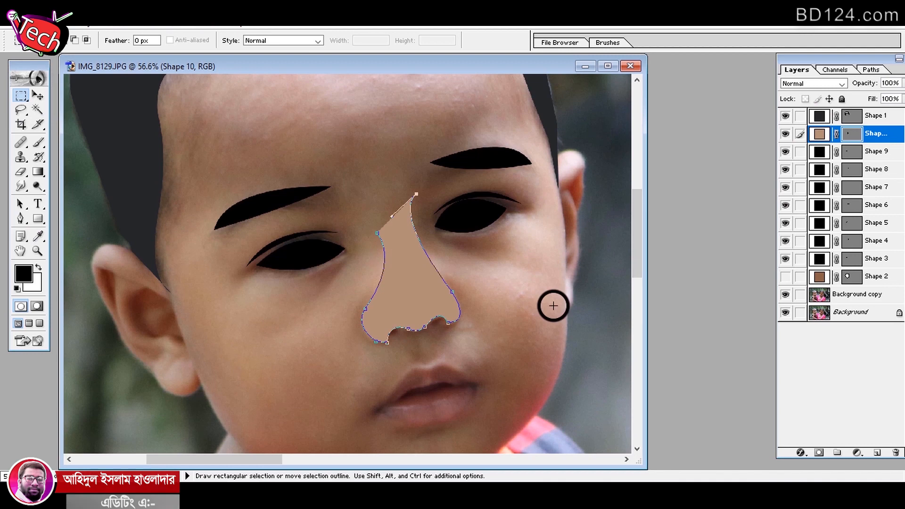
Step: Add a new layer and trace an outline around the baby's lips, starting at the mouth corner
key(p)
scroll(420, 353, down, 1)
click(877, 453)
drag(385, 380, 399, 372)
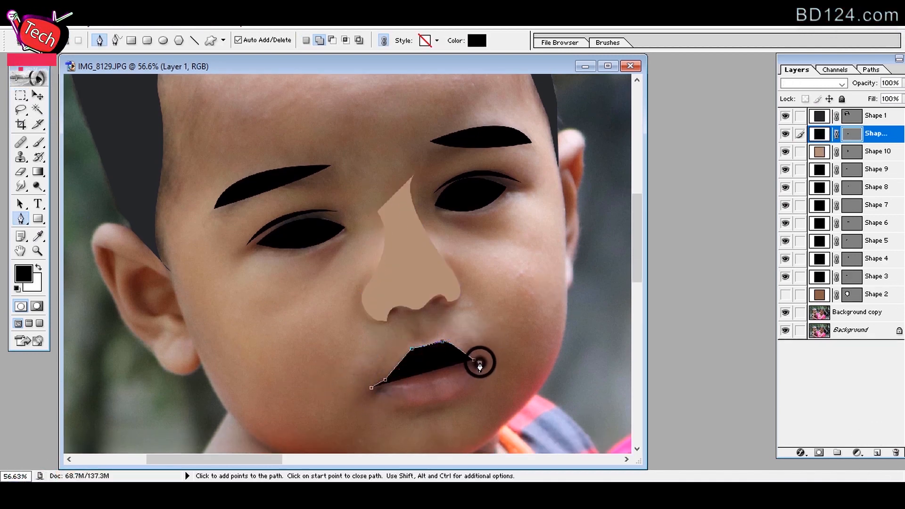
Step: Recolor the lip outline shape with a skin tone sampled from the lower cheek, and hide it
double_click(818, 135)
click(269, 375)
click(861, 160)
click(785, 134)
Step: Trace the dark gap between the lips as a closed black pen shape
click(395, 382)
click(408, 370)
click(431, 364)
click(450, 364)
click(475, 362)
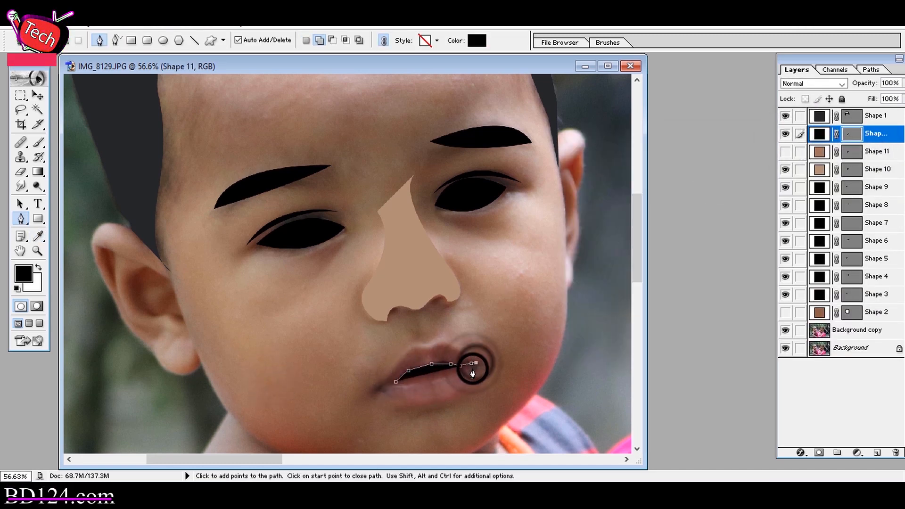
click(453, 372)
click(428, 377)
click(405, 380)
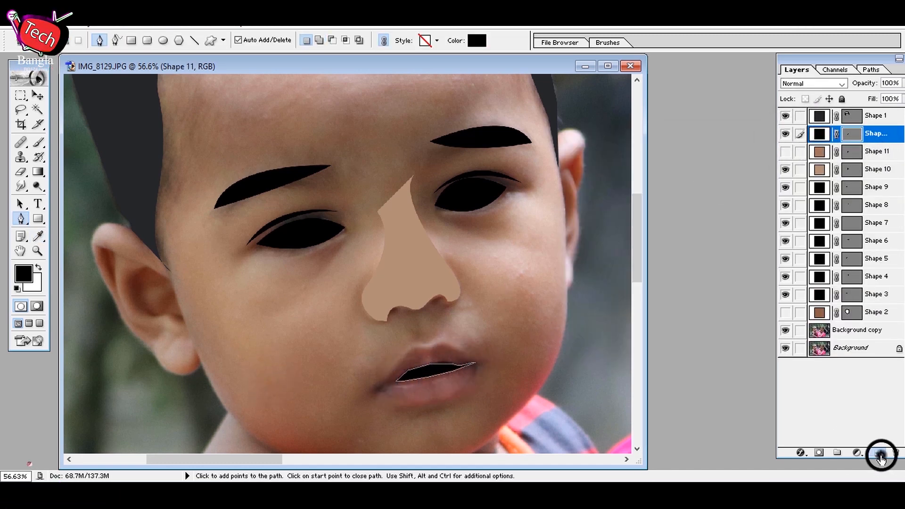
Step: Add a new layer and trace the lips as one closed shape along the lower lip, mouth corners and upper lip
click(879, 455)
click(411, 404)
click(393, 397)
click(378, 386)
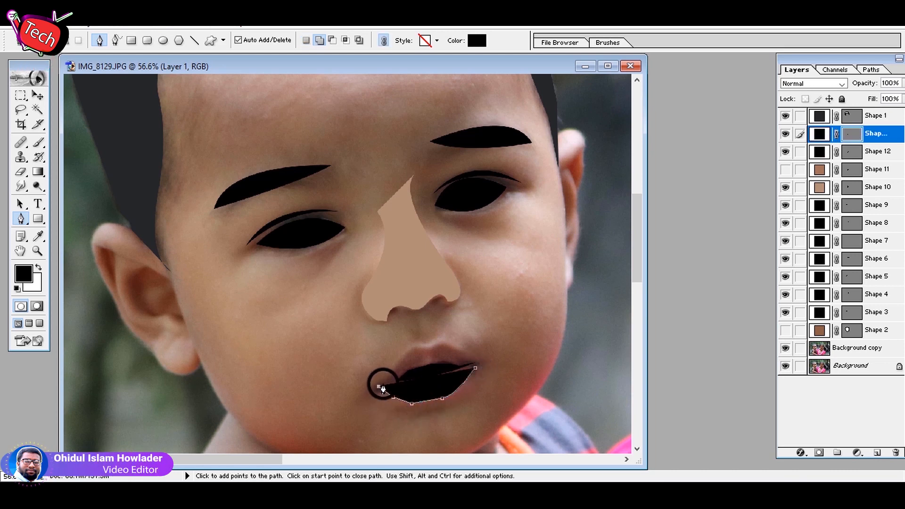
click(468, 356)
click(475, 366)
Step: Recolor the lips shape with a reddish brown sampled from the lower lip and move it below the mouth gap shape
double_click(821, 135)
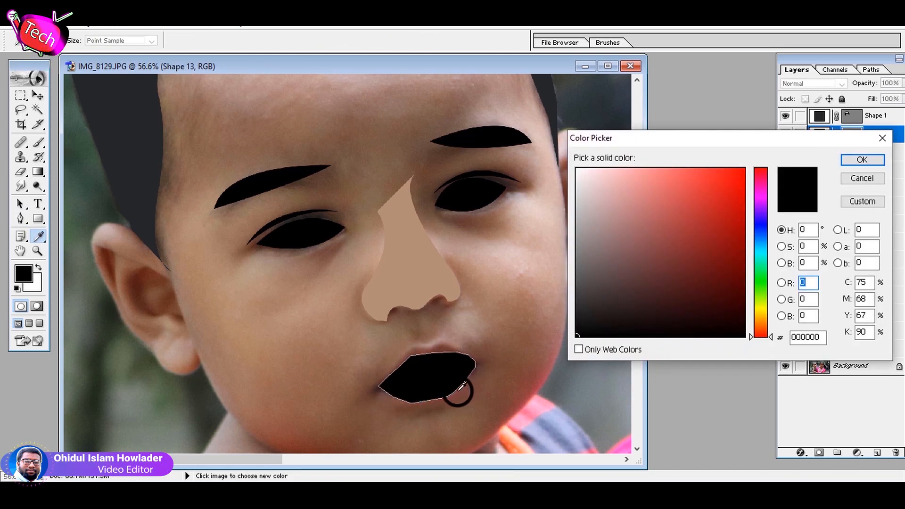
click(461, 393)
click(860, 159)
drag(862, 133, 838, 166)
key(m)
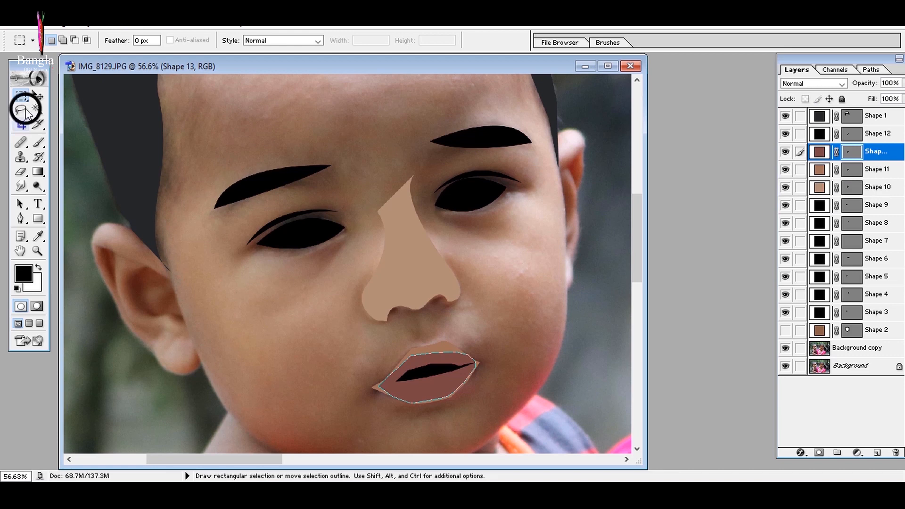
Step: Add a new layer and trace the highlight under the left-hand eye as a closed pen shape
click(785, 330)
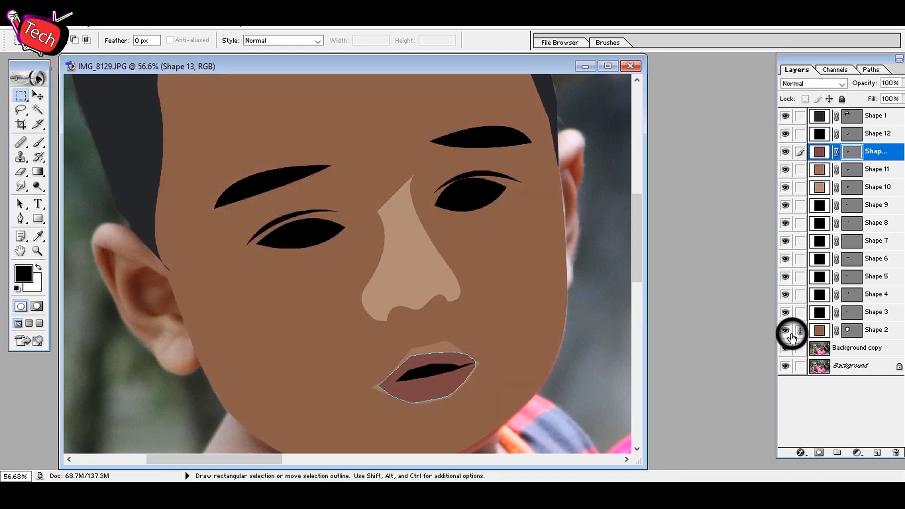
click(785, 330)
key(p)
click(877, 452)
click(340, 245)
drag(282, 288, 244, 295)
click(278, 320)
drag(336, 283, 338, 280)
Step: Trace the highlight under the right-hand eye as a closed, angular pen shape
key(z)
click(440, 214)
key(p)
click(360, 271)
click(453, 327)
click(415, 333)
click(377, 312)
click(356, 276)
Step: Recolor both under-eye highlight shapes with skin tones sampled from the baby's cheek and the area above the lips
double_click(819, 152)
click(194, 385)
click(863, 159)
double_click(786, 134)
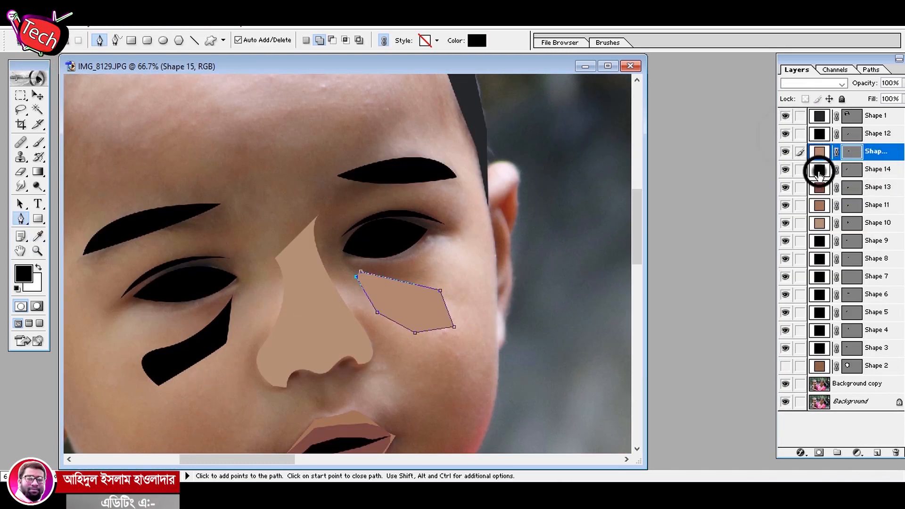
double_click(819, 171)
click(344, 400)
click(861, 162)
Step: Set the under-eye highlight to 50% opacity and show the face shape beneath it
click(20, 95)
click(38, 96)
drag(902, 83, 863, 97)
click(389, 302)
click(20, 110)
click(785, 367)
click(20, 96)
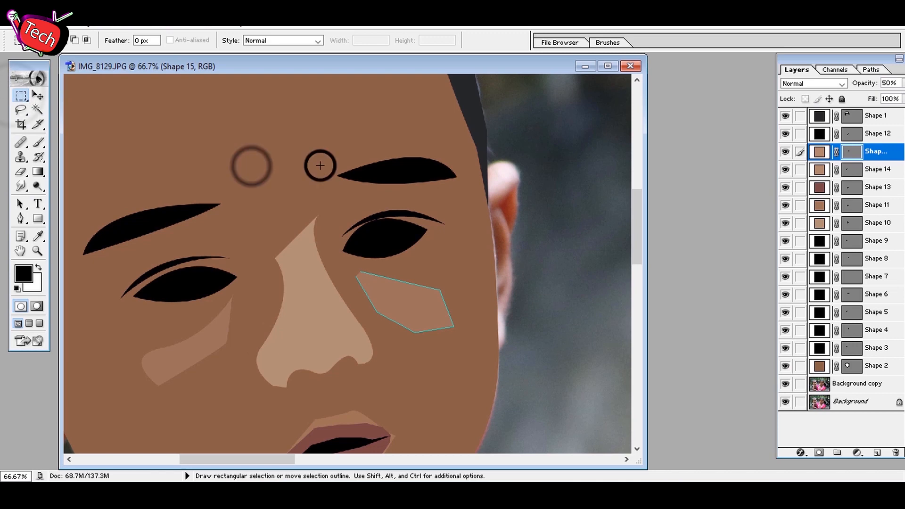
Step: Select the Shape 9 layer, hide the face shape, and start a pen shape at the left side of the forehead
click(859, 245)
scroll(432, 314, down, 5)
drag(166, 215, 451, 377)
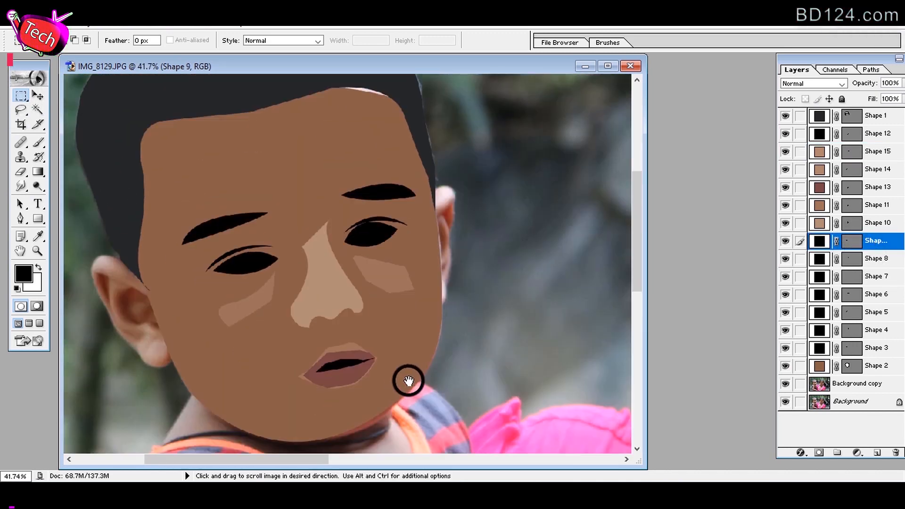
click(785, 365)
scroll(414, 341, up, 3)
scroll(413, 340, up, 2)
drag(413, 340, 303, 245)
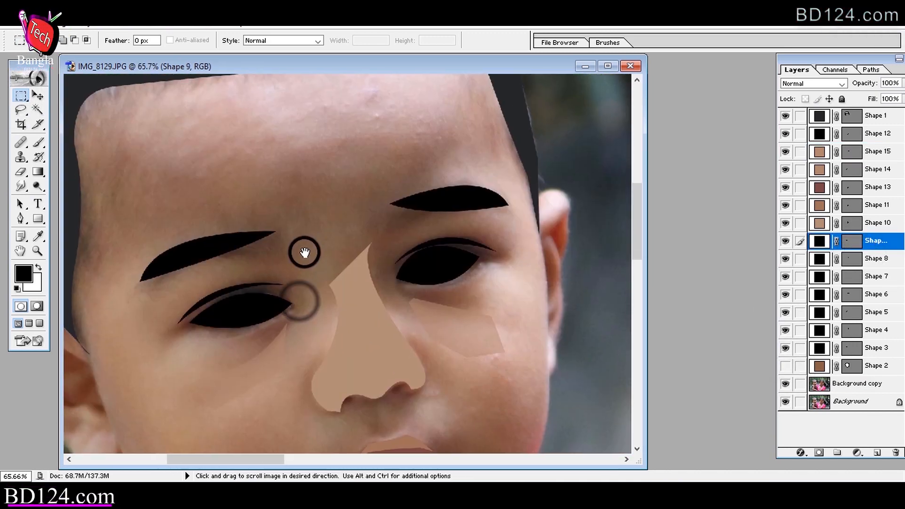
click(20, 218)
drag(119, 228, 118, 239)
drag(478, 130, 643, 228)
drag(463, 177, 826, 283)
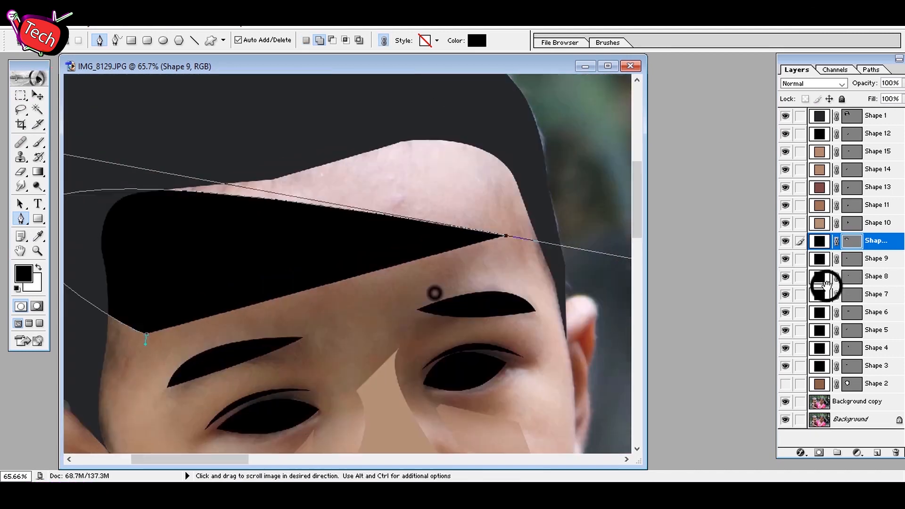
key(ctrl+z)
drag(227, 267, 244, 226)
drag(522, 204, 644, 307)
drag(236, 250, 661, 246)
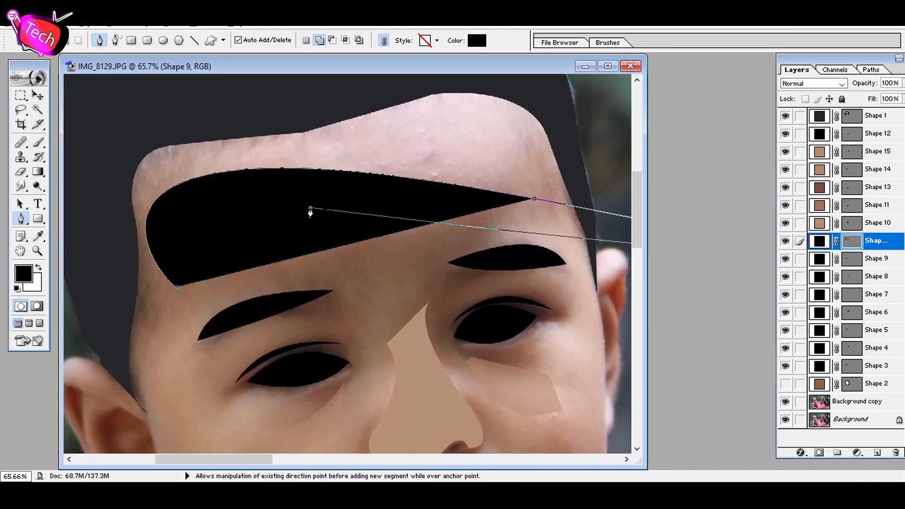
key(ctrl+alt+z)
key(ctrl+alt+z)
Step: Trace a curved shading band across the forehead and back above the left-hand eyebrow to its starting side
drag(336, 168, 359, 203)
click(505, 174)
click(536, 199)
click(291, 220)
click(256, 241)
click(220, 260)
click(194, 280)
click(190, 284)
Step: Recolor the forehead band with a sampled forehead tone, set its opacity to 40%, and check it over the face shape
double_click(821, 240)
click(289, 244)
click(851, 160)
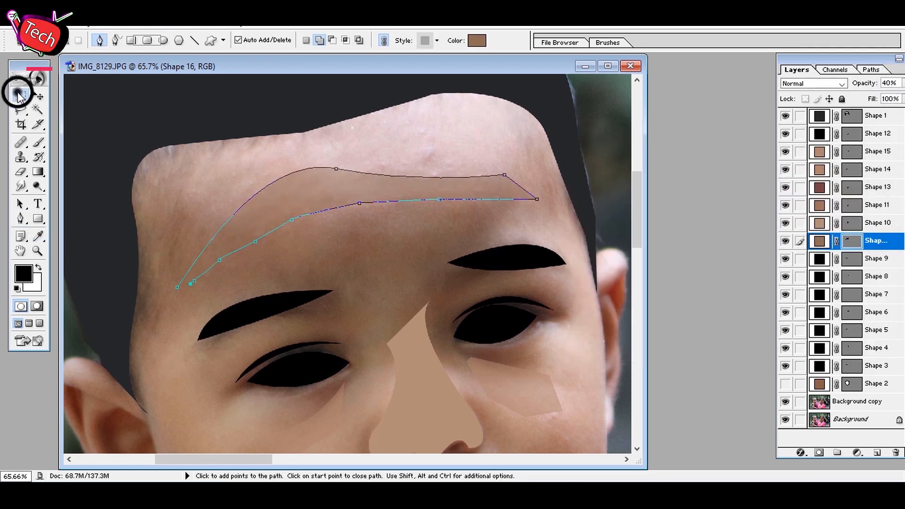
click(18, 94)
click(785, 384)
click(846, 371)
click(784, 367)
click(783, 365)
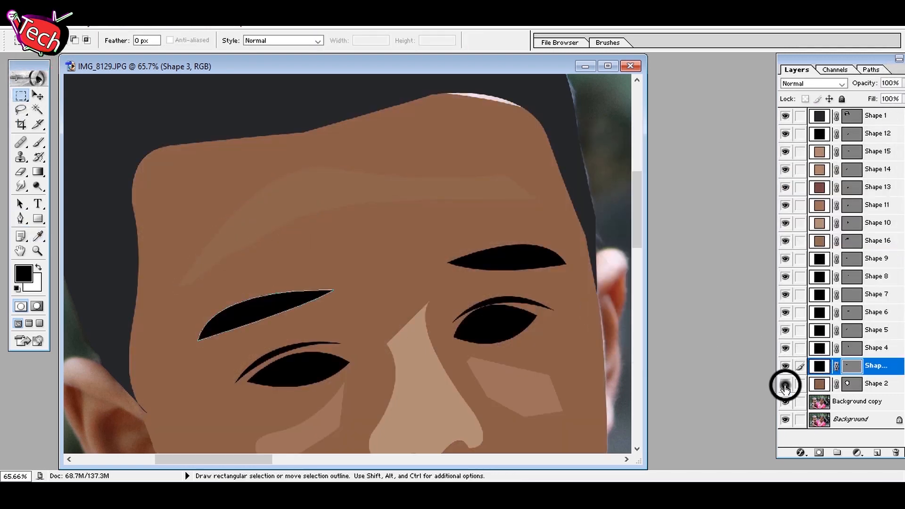
click(785, 383)
Step: Select the left-hand eye shape and recolor it white
key(v)
right_click(255, 313)
click(287, 327)
click(785, 259)
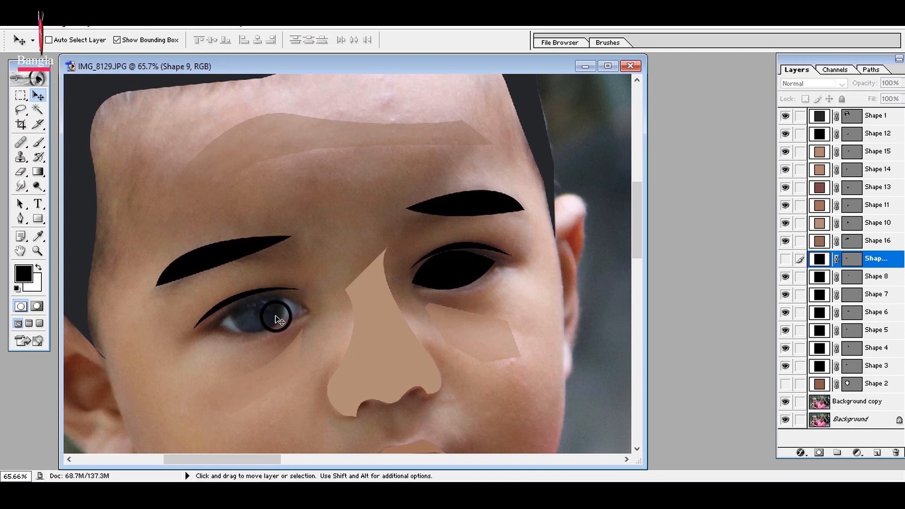
click(785, 258)
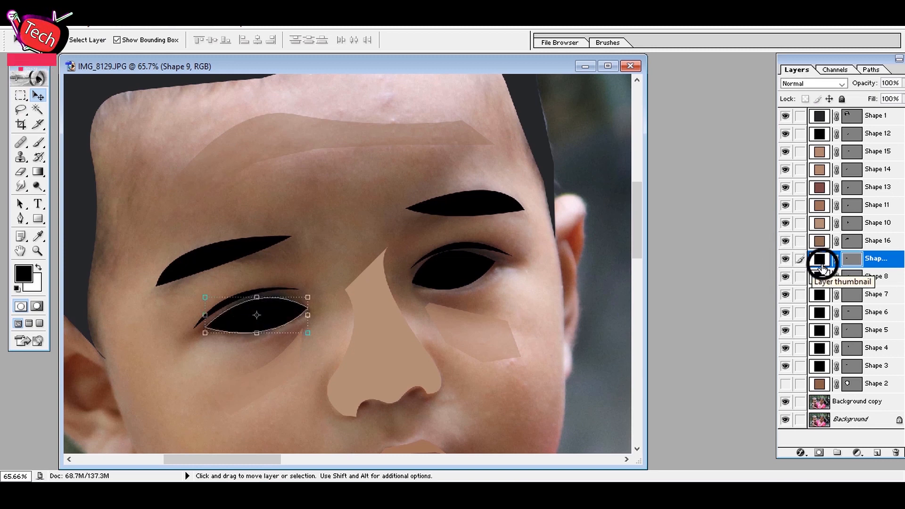
double_click(819, 258)
click(32, 282)
click(851, 160)
Step: Hide the left-hand eye white, trace the iris as a black pen shape above it, and show the eye white again
key(p)
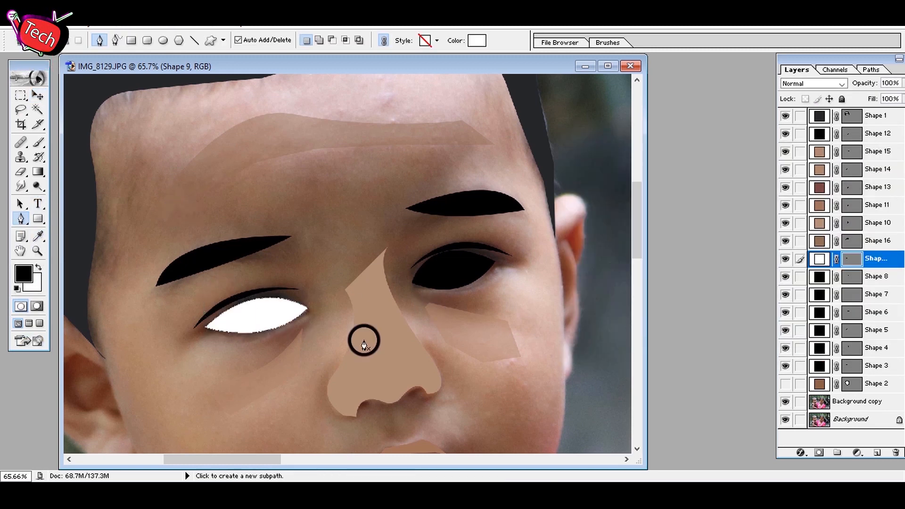
click(785, 259)
click(234, 316)
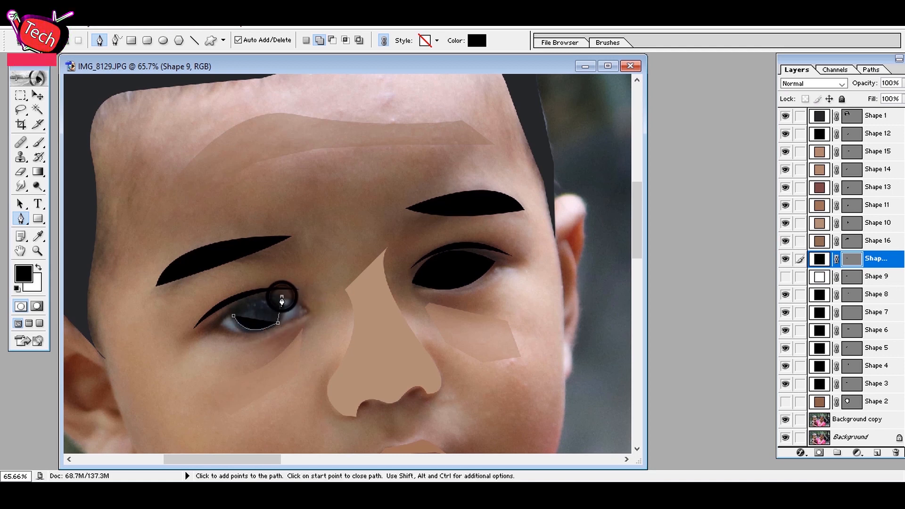
click(785, 276)
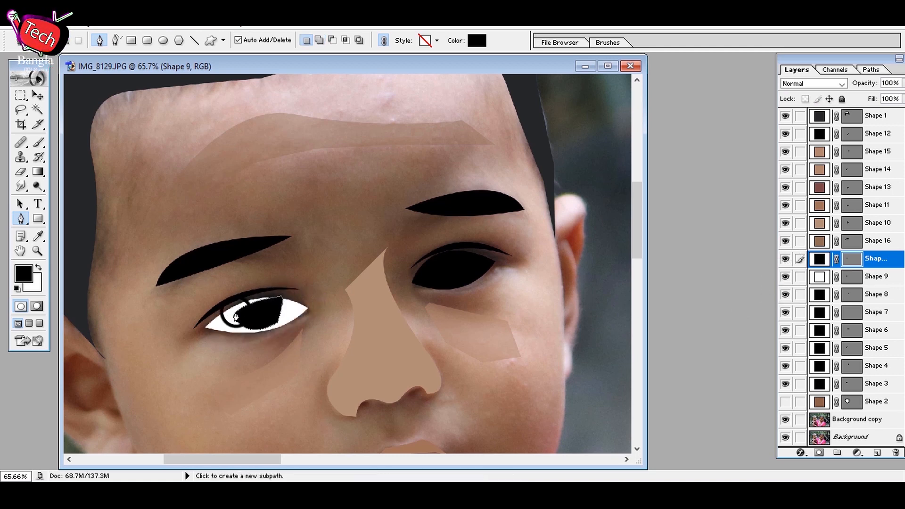
key(shift+p)
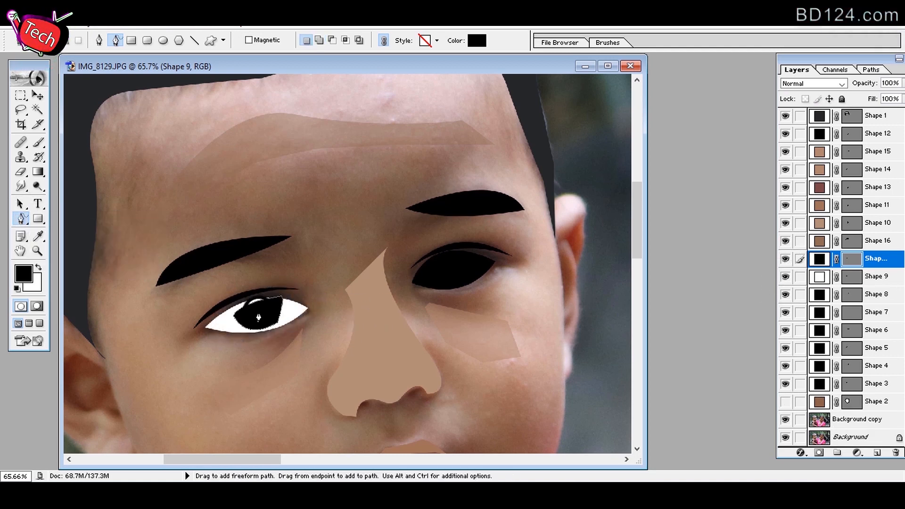
Step: Hide the right-hand eye shape and trace that eye's iris as a closed black pen shape on a new layer
key(v)
right_click(450, 268)
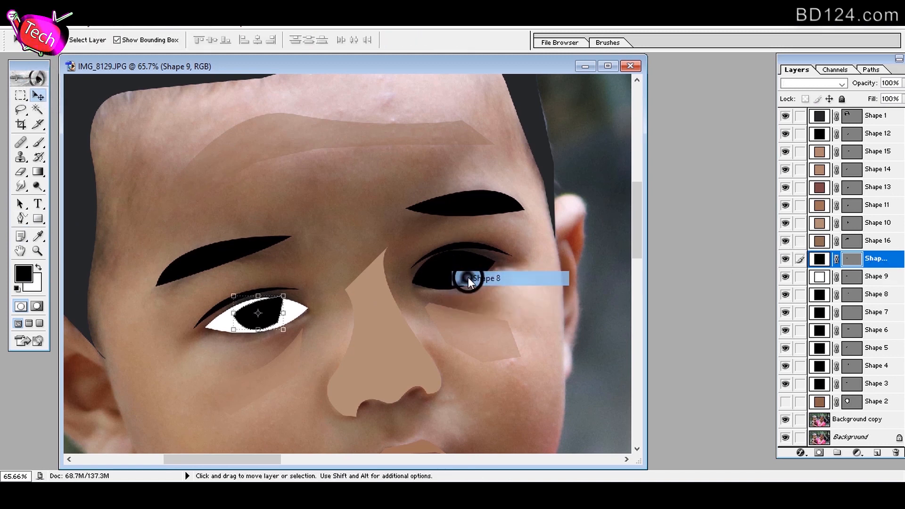
click(467, 277)
click(785, 295)
key(p)
click(877, 453)
click(20, 216)
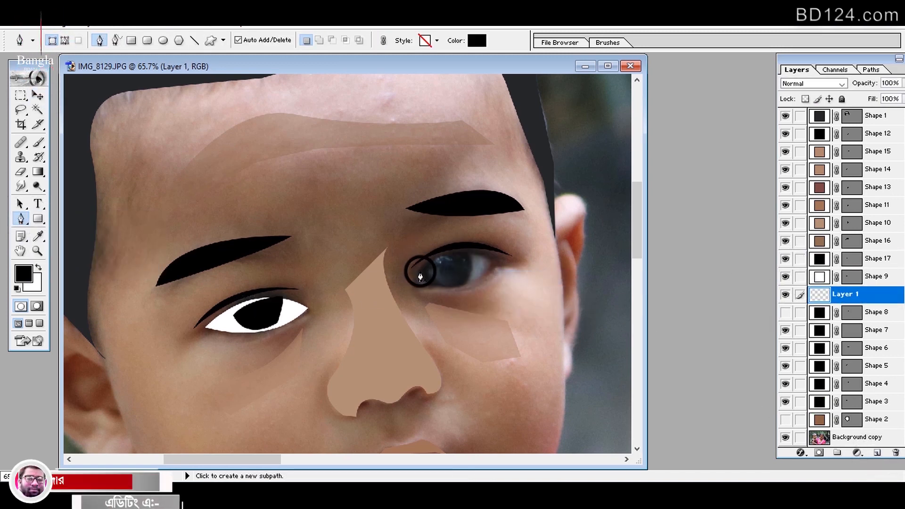
click(422, 270)
drag(456, 285, 482, 276)
click(473, 254)
drag(422, 271, 409, 290)
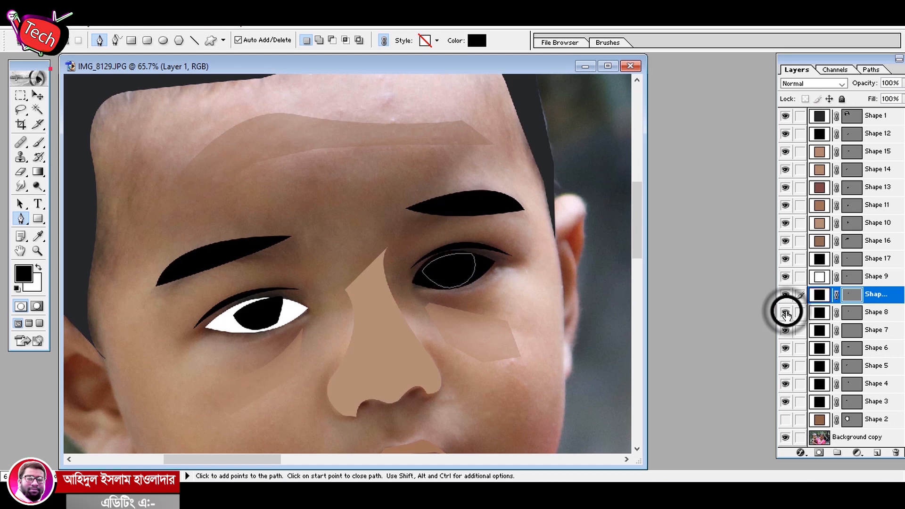
Step: Show the face shape and recolor the right-hand eye shape white
click(784, 419)
click(38, 95)
right_click(482, 259)
click(495, 268)
double_click(819, 312)
click(579, 170)
click(864, 162)
click(38, 251)
right_click(355, 233)
click(363, 242)
click(323, 306)
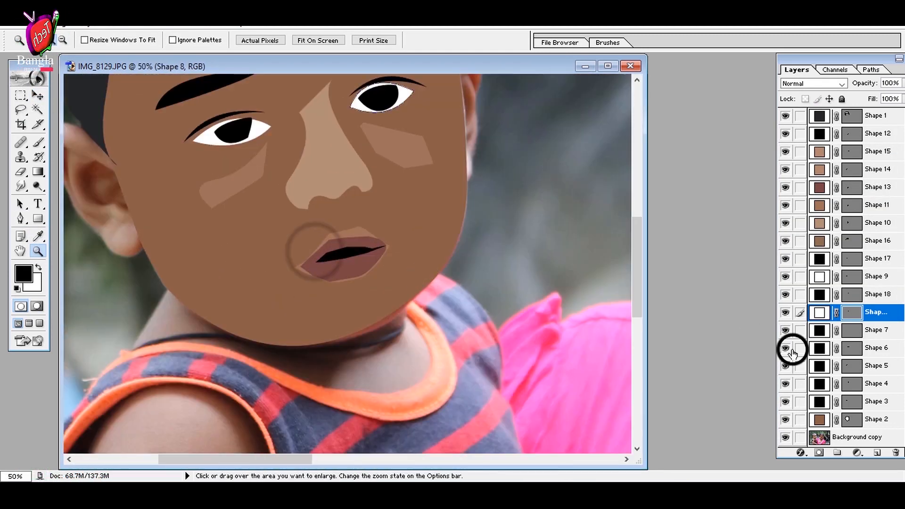
Step: Hide the face shape, the lips, the lip outline and the mouth gap to expose the mouth in the photo
click(784, 419)
right_click(249, 256)
click(282, 259)
click(248, 266)
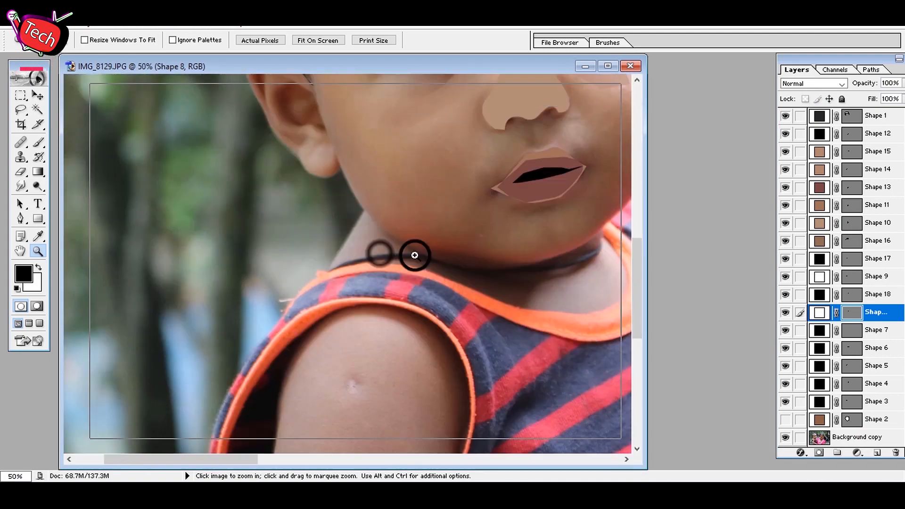
click(281, 315)
click(786, 312)
click(786, 313)
click(41, 96)
right_click(352, 267)
click(372, 277)
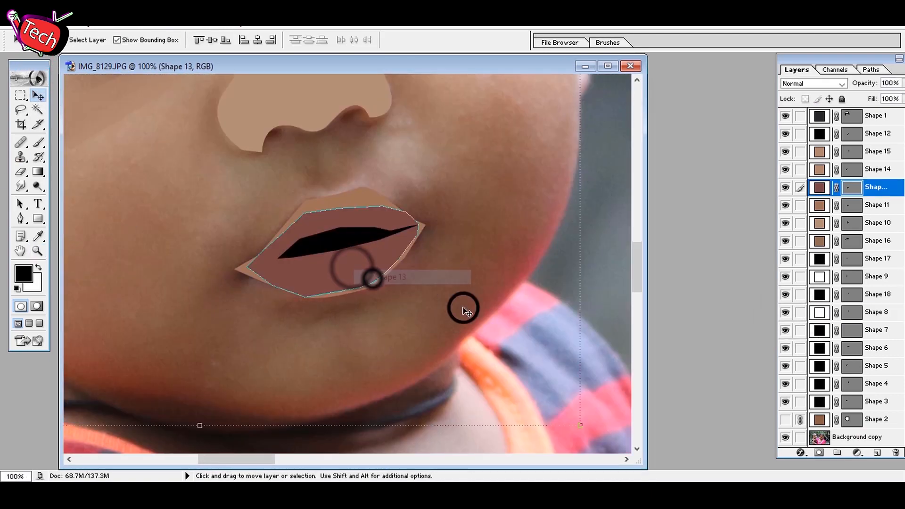
click(785, 190)
click(785, 206)
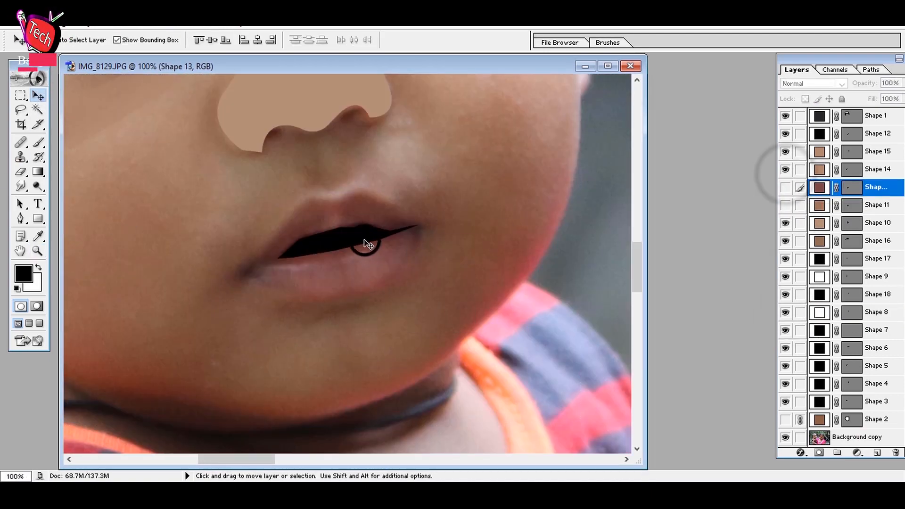
click(365, 243)
click(785, 135)
Step: Add a new layer and trace the dark shadow below the upper lip as a closed pen shape
click(21, 219)
click(876, 452)
click(382, 229)
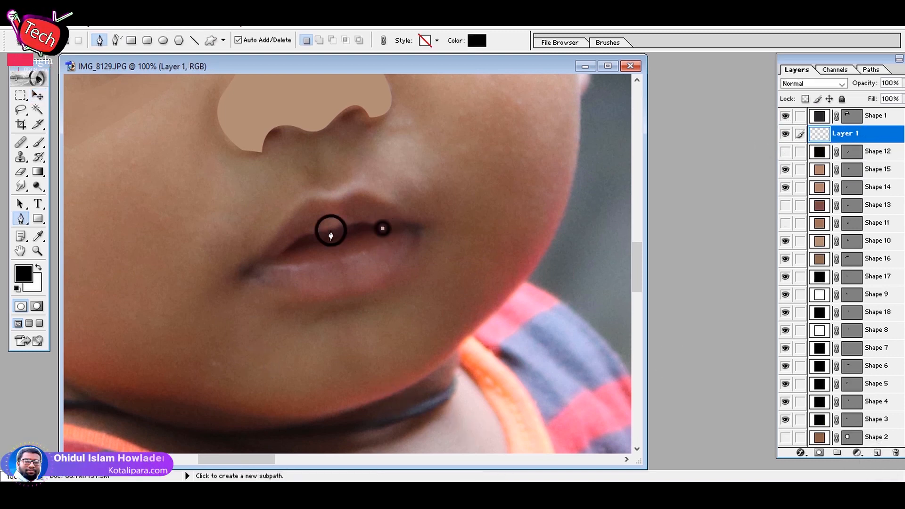
drag(331, 230, 299, 234)
click(272, 262)
drag(382, 229, 406, 230)
Step: Recolor the lip shadow with the sampled dark brown 482722 and show the mouth gap, lips and lip outline shapes
double_click(817, 134)
click(268, 258)
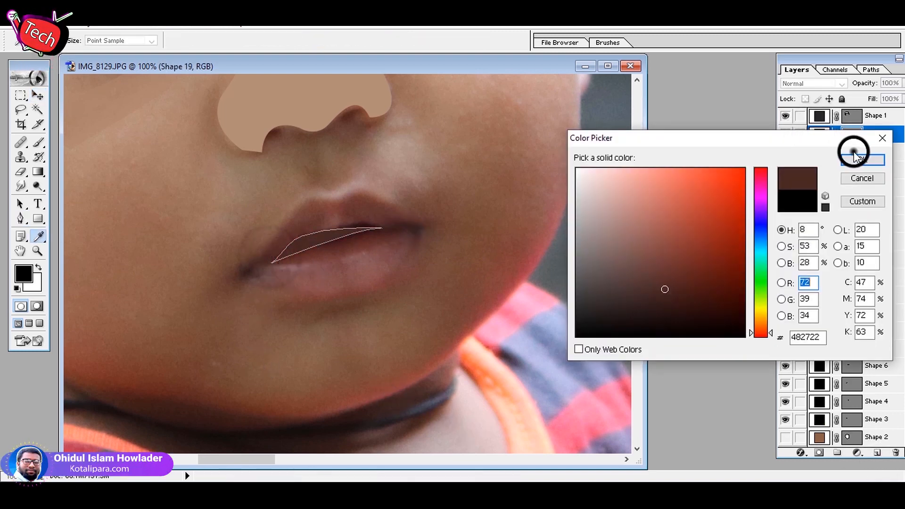
click(858, 160)
click(785, 151)
click(785, 205)
click(785, 222)
Step: Select the left-hand eyebrow layer, Shape 3, and show the face shape beside the baby's left-hand ear
click(38, 251)
right_click(343, 223)
click(351, 230)
click(869, 420)
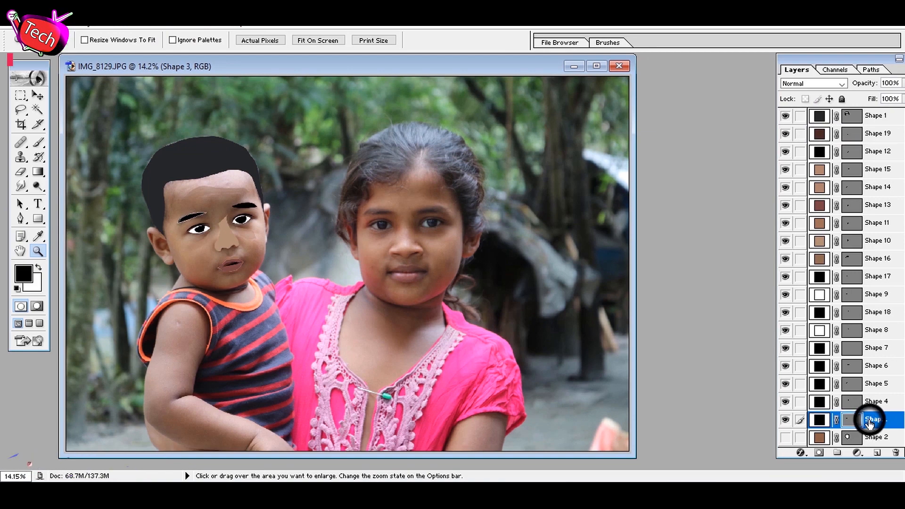
click(252, 289)
click(252, 289)
click(348, 156)
click(338, 258)
click(338, 260)
click(785, 437)
key(space)
drag(204, 285, 356, 335)
Step: Add empty layers above and below the face shape, and create a layer group named 1 below it
click(876, 453)
click(874, 419)
click(876, 452)
key(p)
click(837, 452)
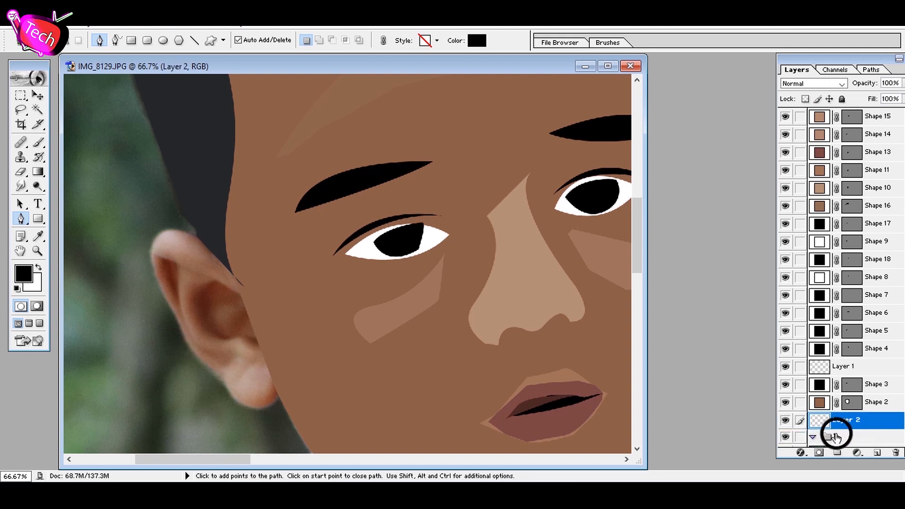
Step: Add a layer inside group 1 and trace the left-hand ear's outline as a filled pen shape
click(876, 453)
click(239, 285)
click(162, 230)
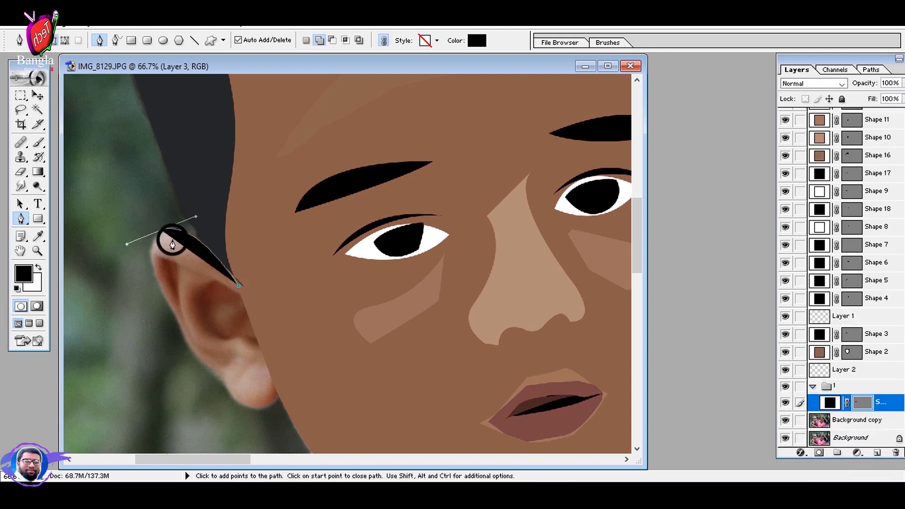
click(158, 286)
click(202, 364)
click(235, 399)
click(281, 400)
Step: Hide the ear shape and recolor it with a skin brown sampled beside the left-hand eye
click(785, 402)
double_click(829, 402)
click(345, 258)
click(866, 160)
Step: Add a new layer above the ear shape and trace the dark inner hollow of the ear as a black pen shape
click(877, 452)
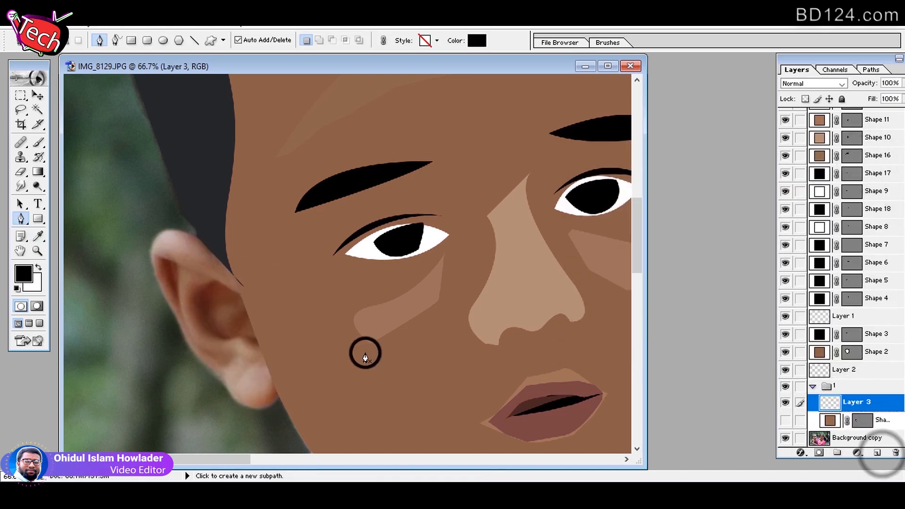
click(240, 296)
click(197, 286)
click(202, 323)
click(230, 336)
click(251, 337)
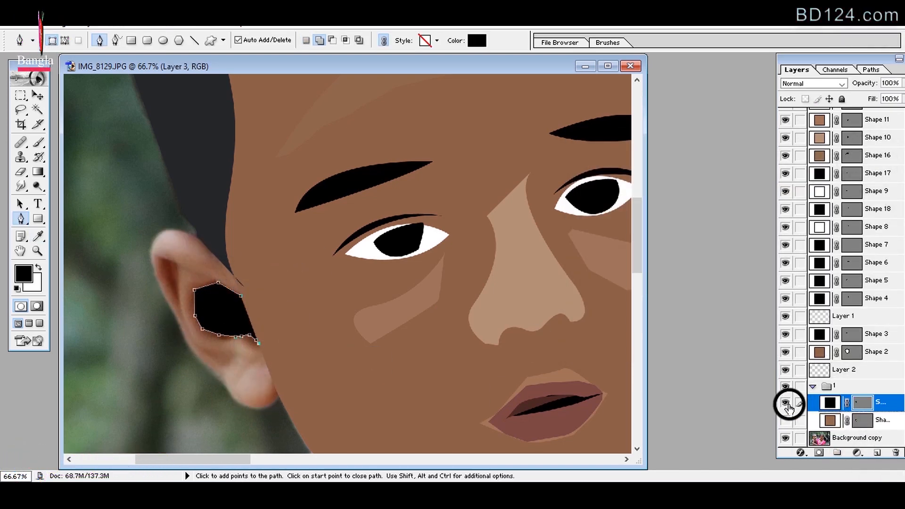
Step: Hide the ear hollow shape and recolor it with a dark reddish brown sampled from the ear in the photo
click(784, 402)
double_click(829, 402)
click(206, 304)
click(862, 160)
Step: Add a new layer and trace the shadowed fold along the left-hand ear's inner rim as a filled pen shape
key(p)
click(877, 453)
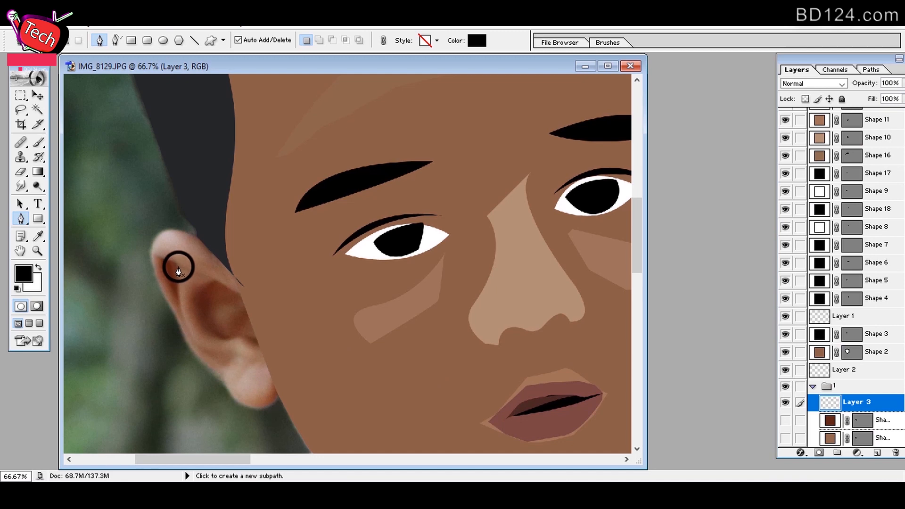
click(178, 267)
click(184, 299)
drag(199, 344, 211, 354)
click(234, 350)
click(229, 368)
click(259, 368)
click(204, 334)
click(193, 275)
click(178, 264)
Step: Recolor the ear fold shape with a dark reddish brown sampled from the ear and show the hidden ear shapes
double_click(829, 402)
click(186, 295)
click(862, 160)
drag(785, 420, 785, 438)
scroll(348, 263, down, 1)
Step: Collapse group 1 and add a layer group named 2 above it with an empty layer for the right-hand ear
click(19, 95)
click(864, 334)
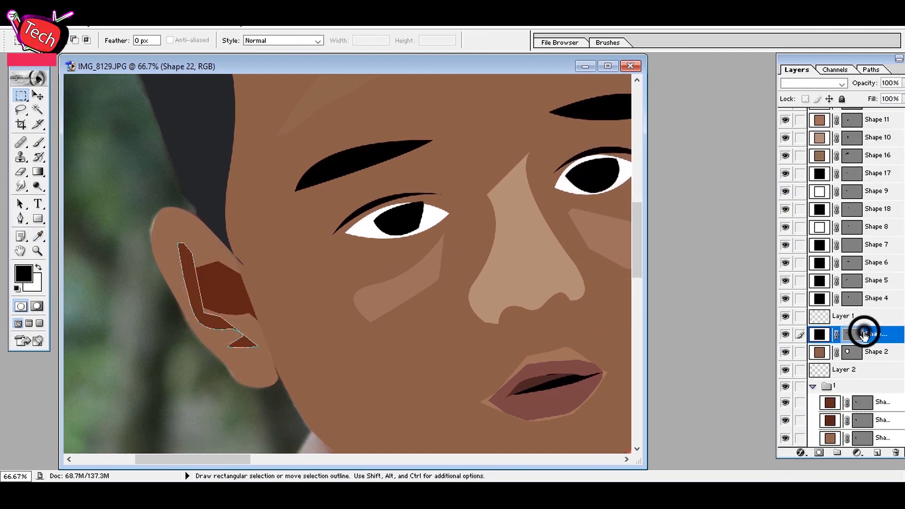
key(z)
key(ctrl+0)
click(339, 218)
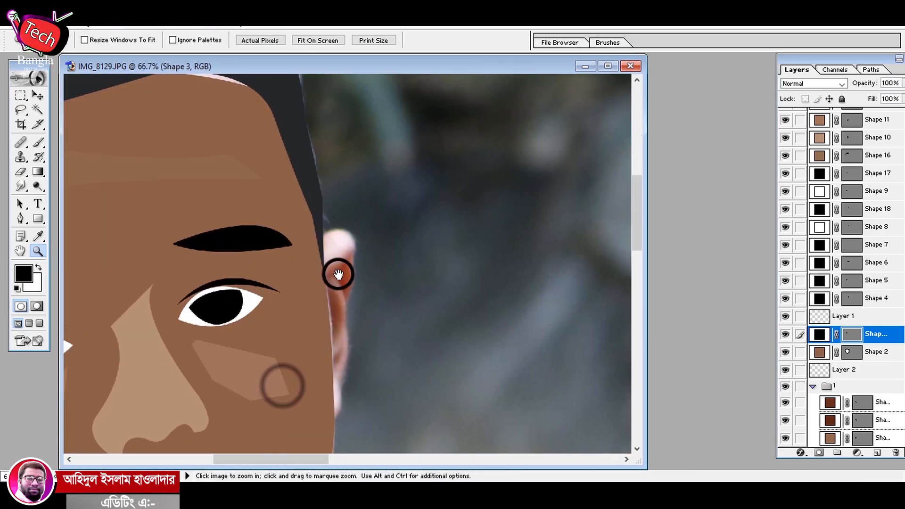
click(335, 292)
click(337, 323)
click(816, 386)
click(812, 387)
click(836, 452)
click(877, 452)
key(p)
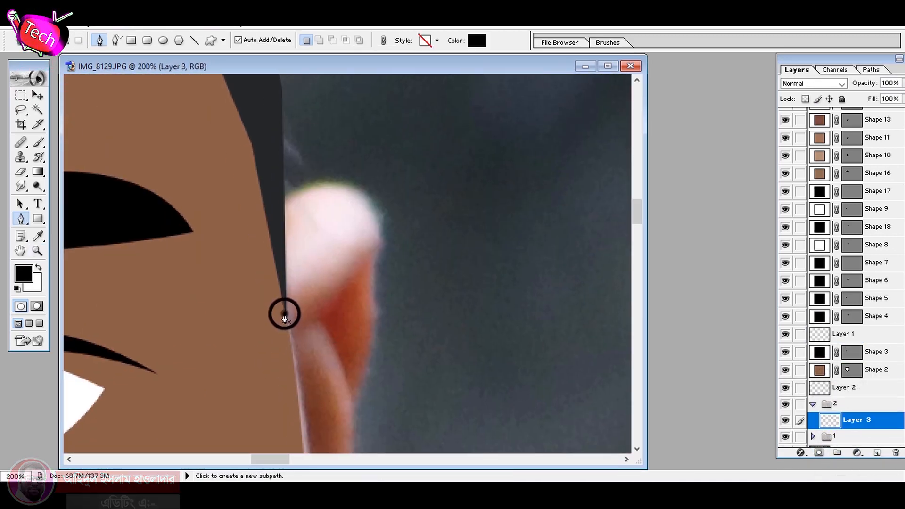
Step: Trace the right-hand ear's outline from the hairline down along the face edge as a filled pen shape
click(284, 314)
drag(339, 181, 426, 208)
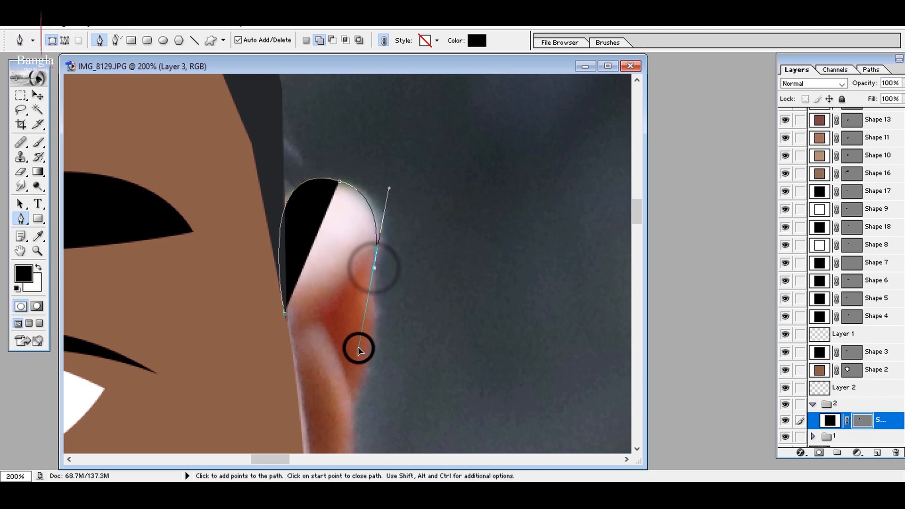
scroll(358, 349, down, 3)
click(359, 232)
click(337, 303)
scroll(353, 358, down, 3)
click(330, 409)
scroll(320, 368, down, 3)
drag(302, 354, 292, 363)
Step: Recolor the right-hand ear shape with a dusty pink skin tone sampled from the ear in the photo
click(98, 230)
click(862, 160)
click(785, 420)
double_click(829, 419)
click(303, 188)
click(862, 160)
click(785, 419)
click(785, 420)
Step: Add a new layer, trace the shaded inner part of the right-hand ear and fill it with a sampled reddish brown
drag(302, 179, 342, 281)
click(876, 452)
mouse_move(328, 123)
mouse_down()
mouse_move(330, 204)
mouse_move(309, 278)
mouse_up()
click(306, 171)
click(346, 126)
drag(361, 144, 364, 153)
double_click(830, 420)
click(301, 191)
click(861, 160)
Step: Add another layer, trace a second inner ear shadow with a darker sampled reddish brown, and show the ear shapes
click(876, 452)
click(295, 214)
click(335, 267)
drag(341, 332, 337, 356)
click(310, 381)
double_click(829, 420)
click(292, 207)
click(860, 159)
scroll(796, 383, down, 3)
click(785, 387)
Step: Collapse group 2 and add a new layer group with an empty layer directly below the face shape for the neck
click(38, 250)
right_click(195, 255)
click(207, 266)
click(208, 265)
click(207, 265)
click(207, 265)
click(325, 265)
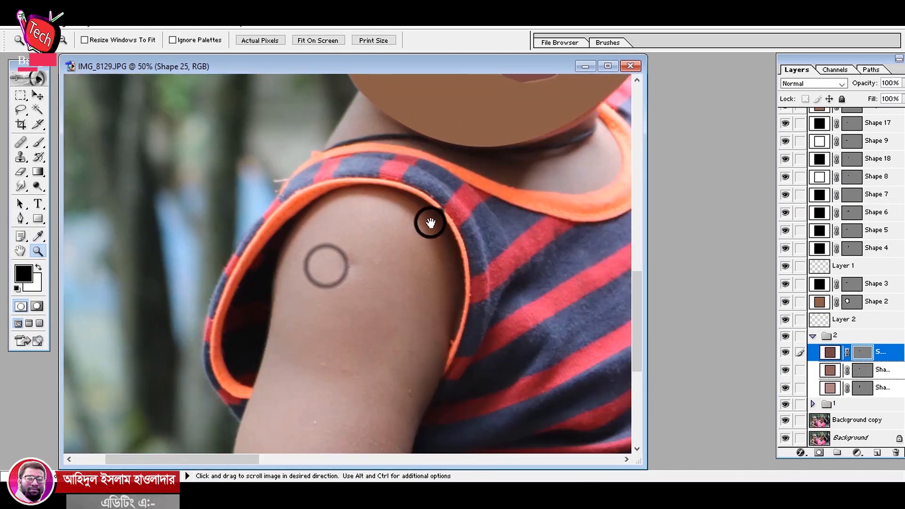
drag(428, 218, 408, 357)
key(p)
click(812, 335)
click(858, 372)
click(838, 452)
click(876, 453)
Step: Trace the left-hand part of the neck between the jaw and the shirt collar as a filled pen shape
alt+click(408, 258)
drag(396, 379, 216, 279)
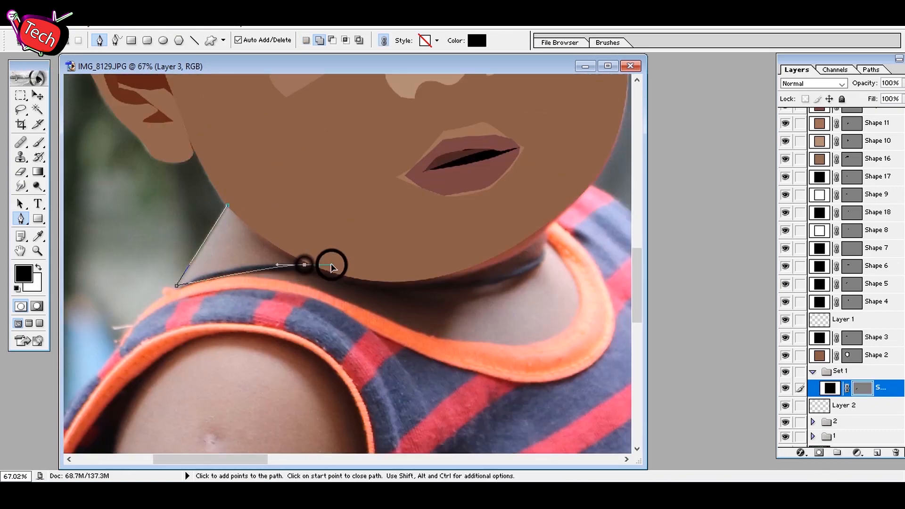
drag(304, 266, 335, 271)
Step: Recolor the neck shape with a light greyish skin tone sampled from the neck in the photo
double_click(829, 388)
click(519, 313)
click(521, 321)
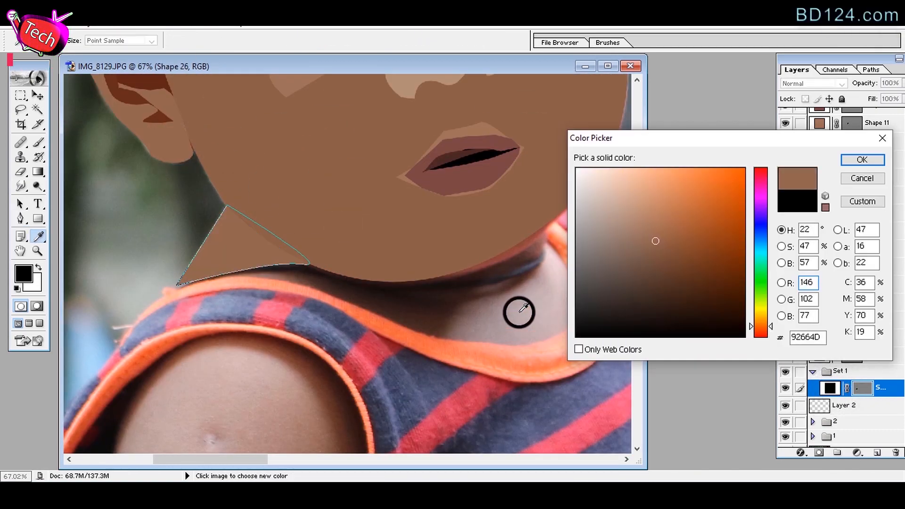
click(545, 293)
click(862, 159)
click(785, 388)
double_click(829, 387)
click(225, 245)
click(862, 159)
click(785, 387)
Step: On a new layer, trace the dark band under the chin from the shoulder to the opposite collar edge as a black pen shape
drag(569, 277, 413, 305)
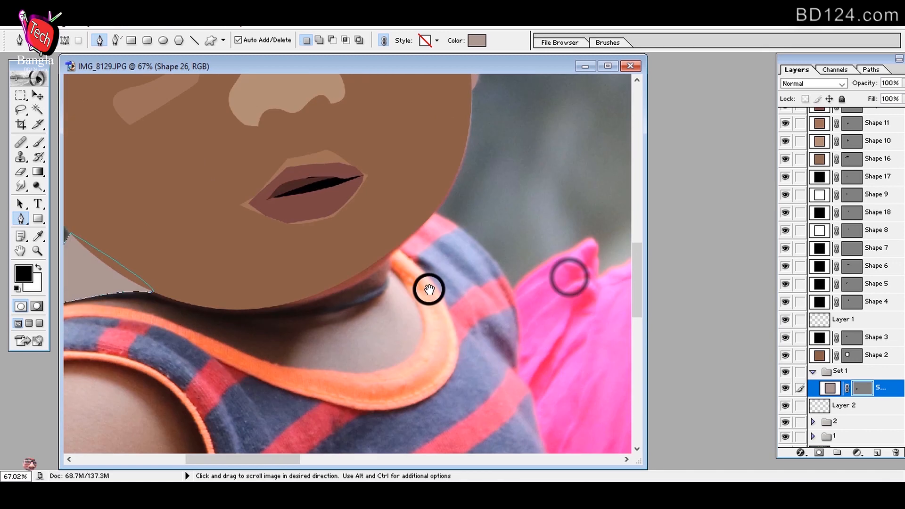
drag(113, 319, 268, 305)
click(175, 302)
drag(371, 306, 466, 350)
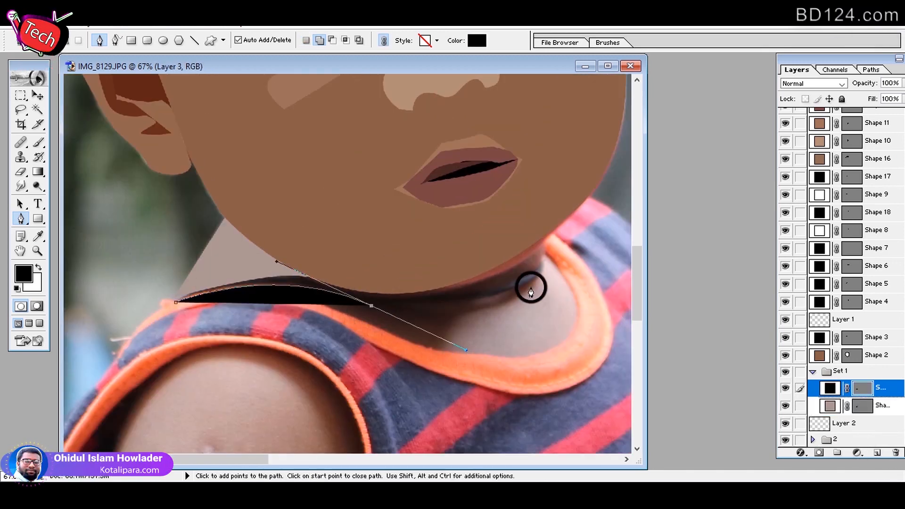
drag(546, 268, 545, 244)
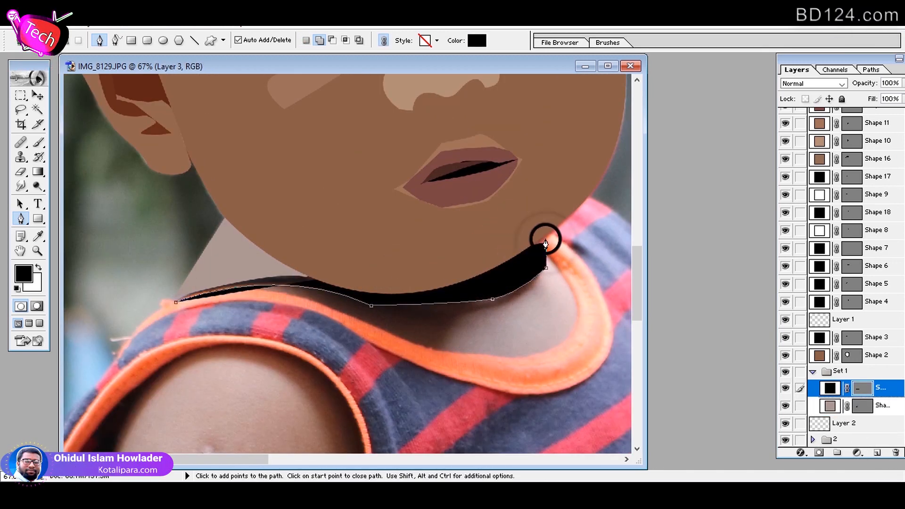
Step: Recolor the under-chin band with a near-black sampled from the photo and lower its opacity to 63%
double_click(827, 388)
click(859, 162)
click(785, 388)
double_click(827, 388)
click(347, 298)
click(862, 161)
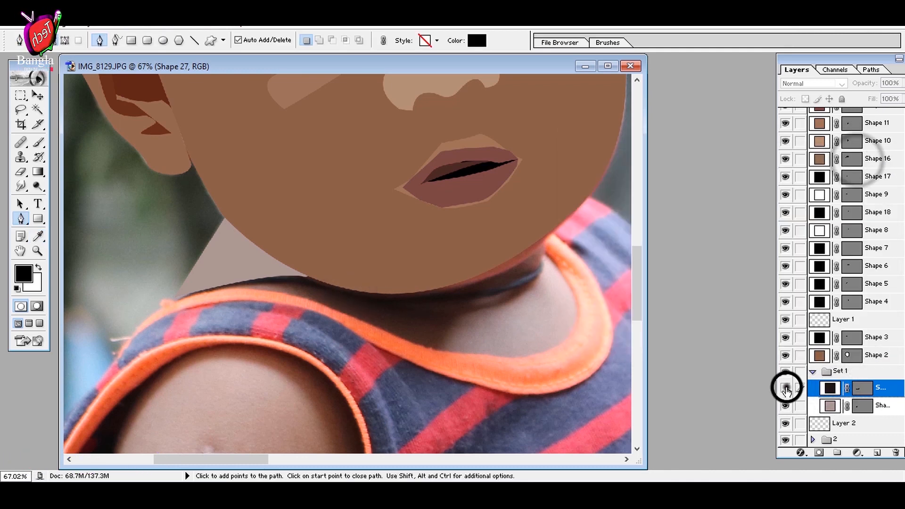
click(785, 387)
click(12, 99)
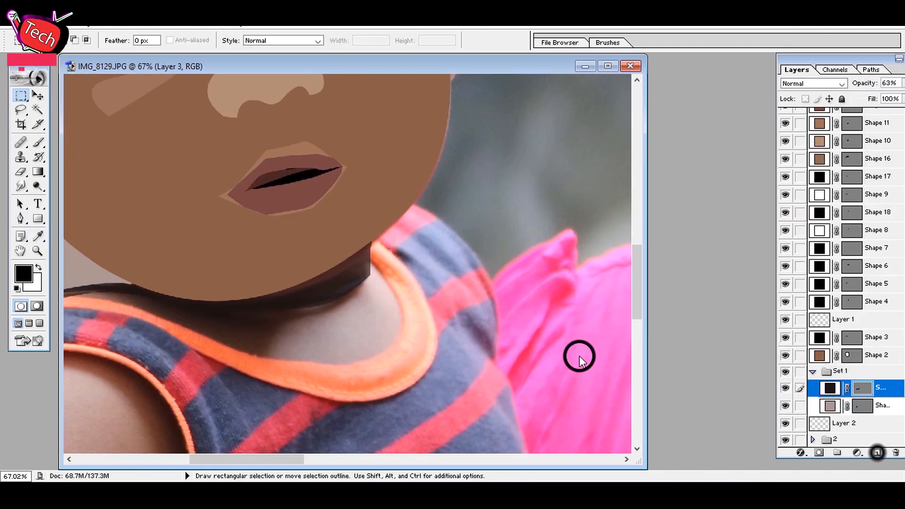
Step: Add a new layer and trace the bare chest area along the inner edge of the orange collar as a filled pen shape
key(ctrl+shift+alt+n)
key(p)
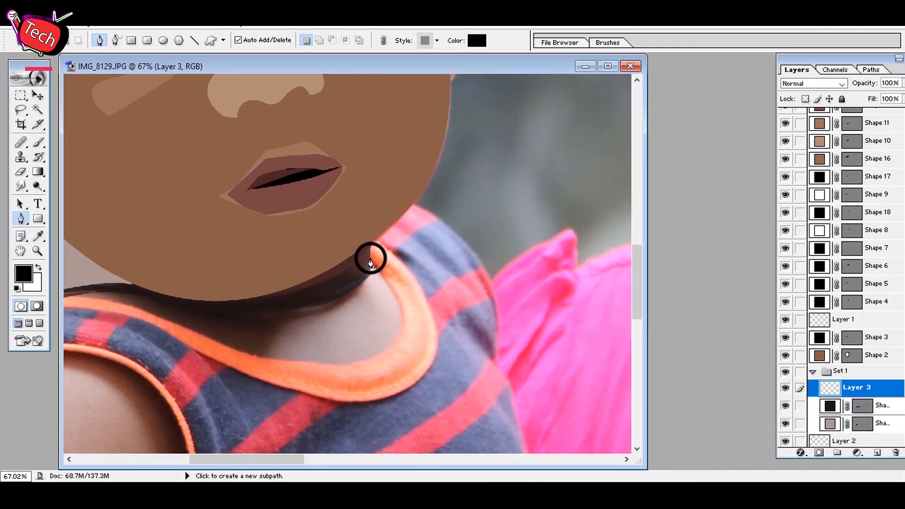
drag(295, 394, 289, 385)
drag(149, 322, 419, 319)
key(ctrl+z)
drag(331, 323, 249, 282)
drag(133, 293, 178, 304)
key(ctrl+z)
drag(93, 334, 87, 337)
drag(587, 339, 410, 325)
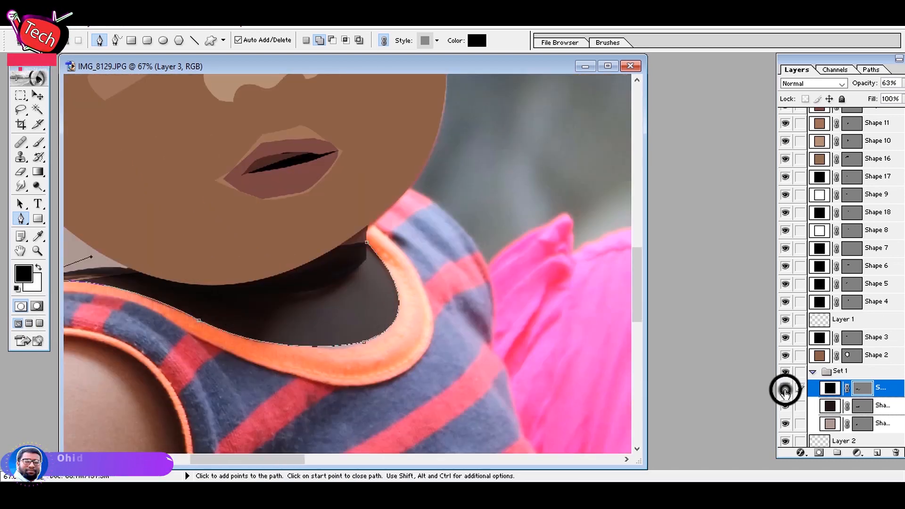
Step: Hide the chest shape, recolor it with a reddish brown sampled from the photo, and show it again
click(785, 388)
double_click(830, 388)
click(94, 280)
click(844, 165)
click(785, 388)
Step: Add a new layer and trace the shirt's orange collar along its outer edge up to the left-hand shoulder as a pen shape
drag(432, 294, 434, 304)
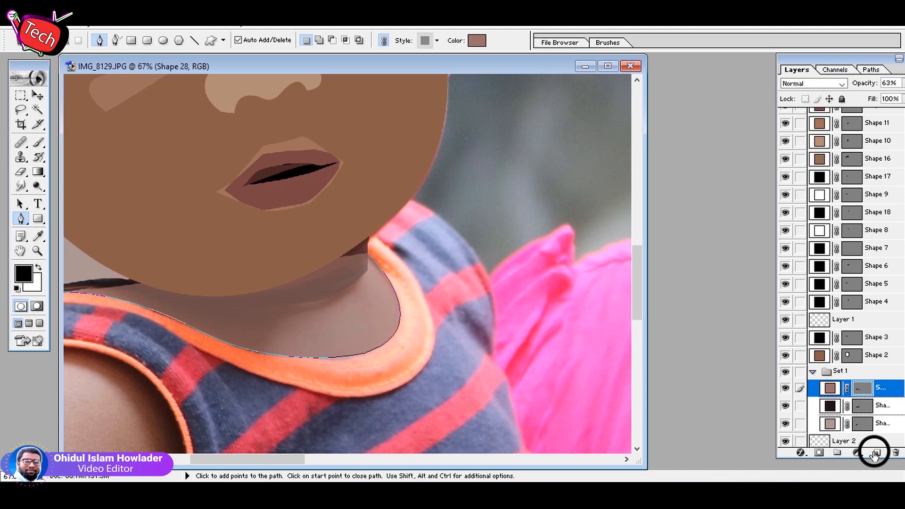
click(877, 452)
click(373, 235)
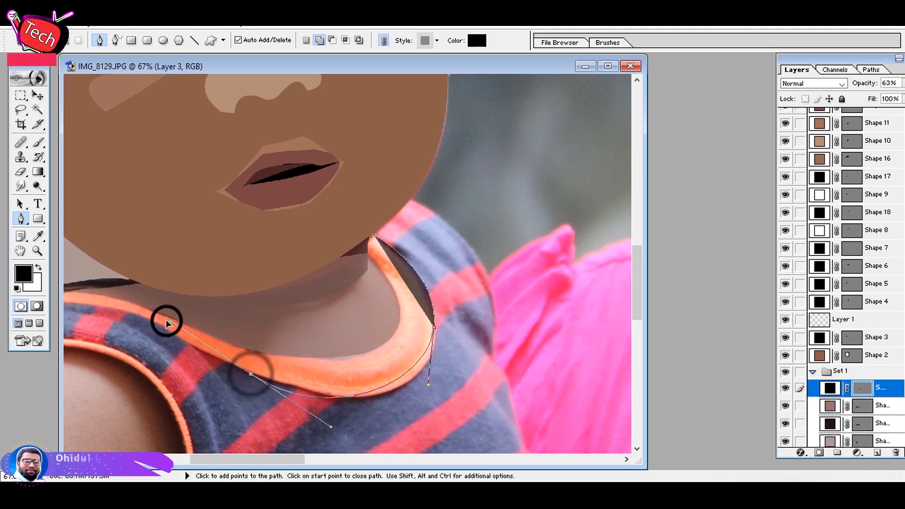
drag(174, 322, 119, 321)
alt+click(251, 376)
drag(251, 376, 365, 410)
drag(195, 336, 66, 343)
drag(51, 343, 139, 303)
key(ctrl+z)
drag(279, 291, 243, 301)
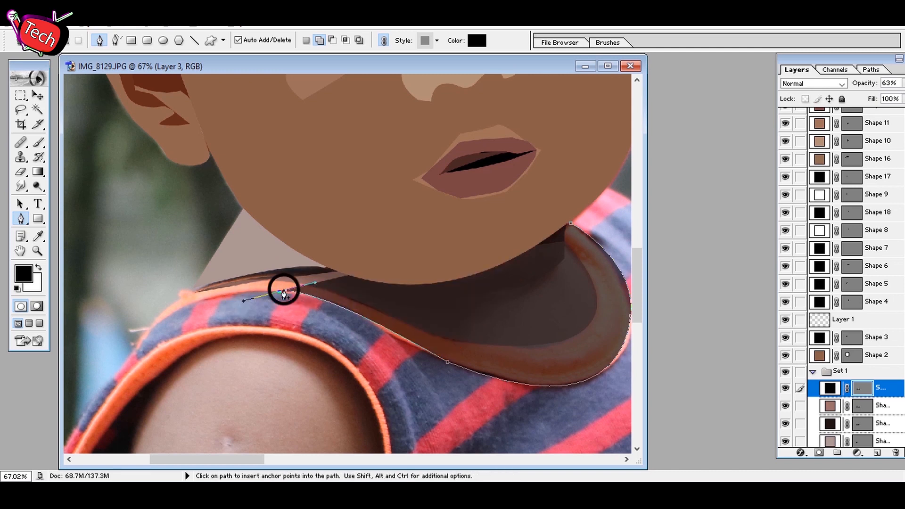
click(192, 288)
drag(346, 298, 445, 337)
key(ctrl+z)
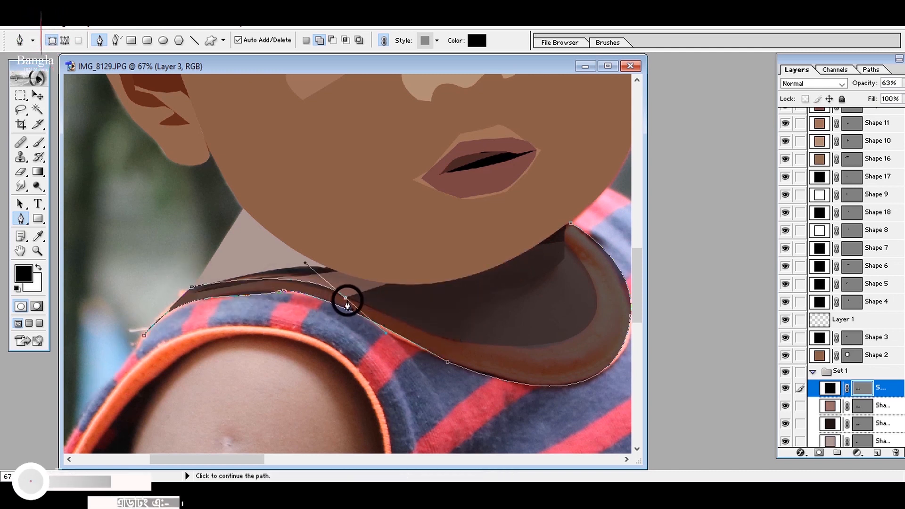
Step: Hide the collar shape, recolor it with an orange sampled from the collar, and show it again
click(785, 387)
double_click(831, 387)
click(474, 354)
click(848, 154)
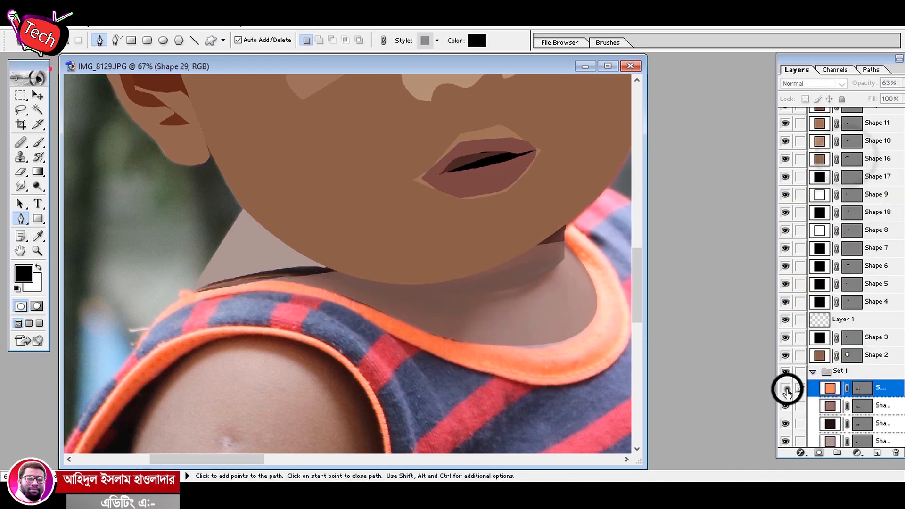
click(785, 387)
Step: Move the orange collar shape below the chest and under-chin shapes in the layer order
click(36, 94)
drag(864, 418, 864, 421)
drag(878, 369, 869, 404)
Step: Toggle the Background copy photo's visibility to check the traced shapes of the baby
click(38, 250)
right_click(395, 313)
click(403, 324)
scroll(814, 420, down, 3)
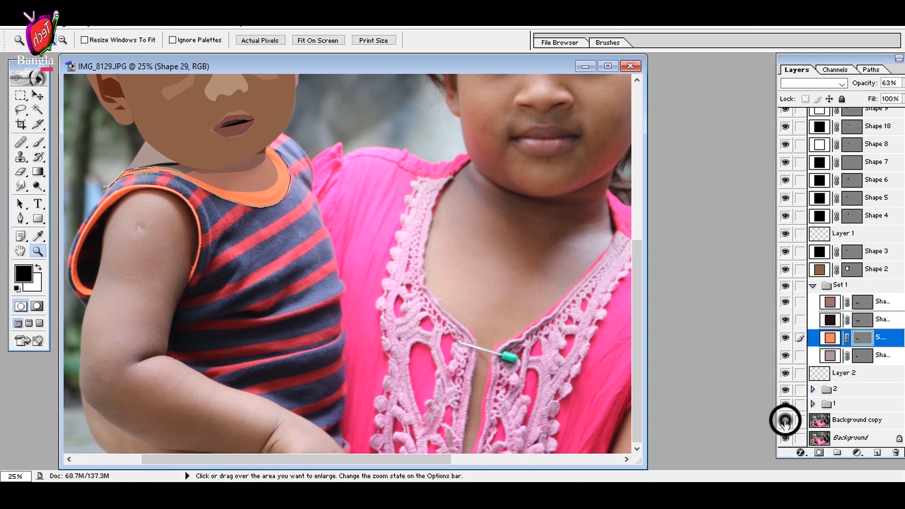
click(785, 419)
alt+click(309, 299)
click(312, 296)
click(785, 420)
Step: Add a layer below the collar shape and trace the first red stripe on the right-hand shoulder as a filled pen shape
click(319, 333)
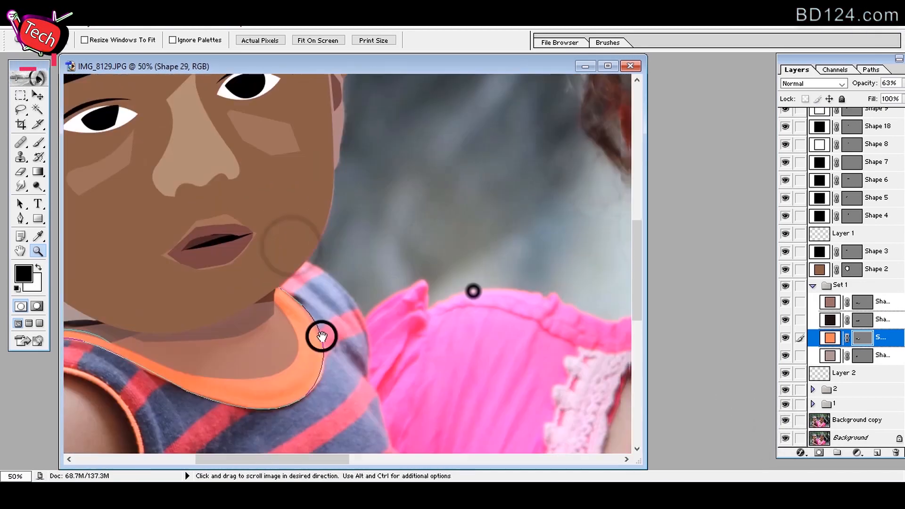
click(309, 325)
click(842, 284)
click(876, 453)
key(p)
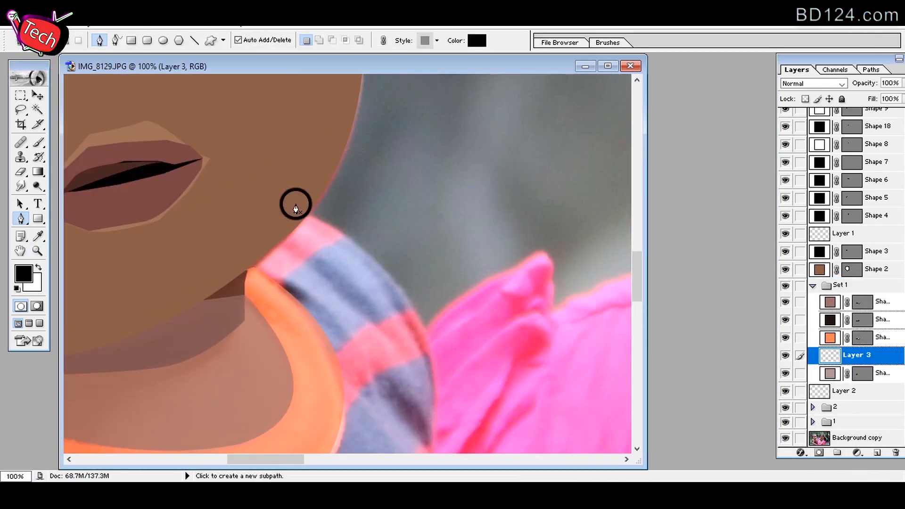
click(346, 233)
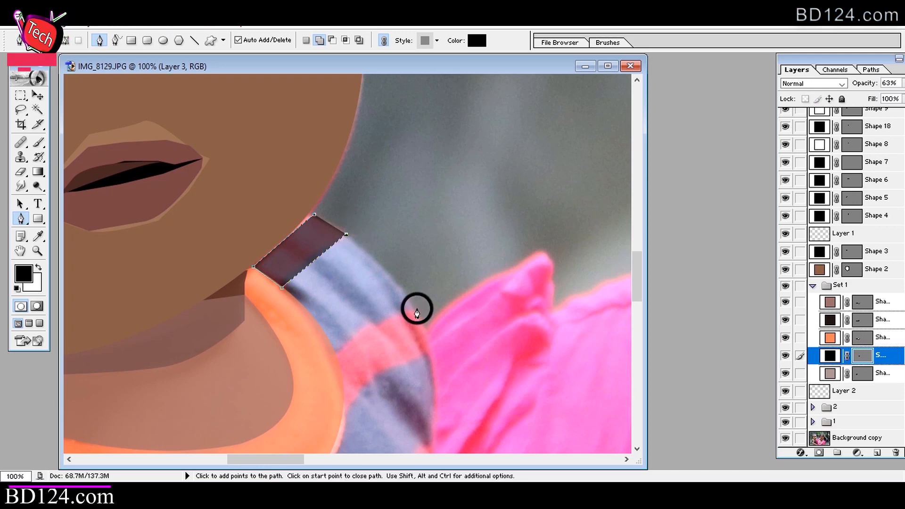
Step: Recolor the shoulder stripe shape pink
double_click(829, 355)
click(801, 162)
key(Return)
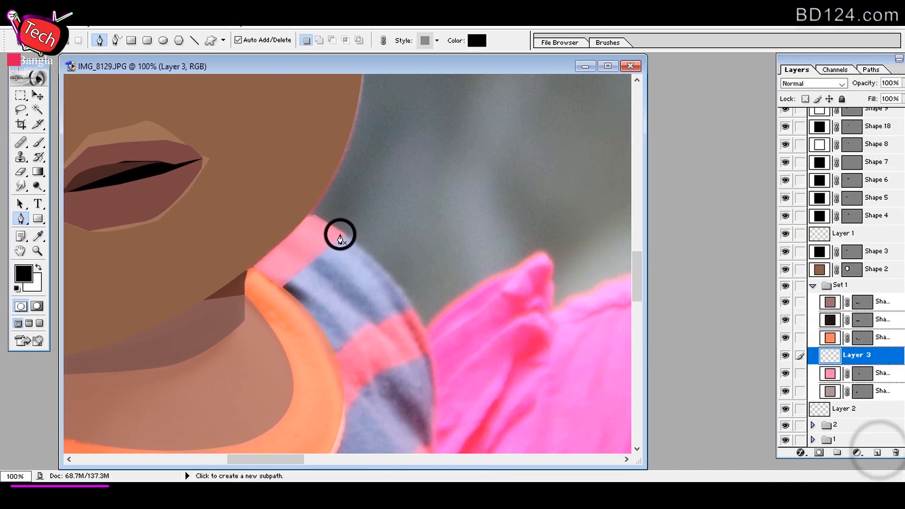
Step: Trace the shirt's outer side along the pink dress as a filled pen shape and set its opacity to 100%
scroll(424, 420, down, 3)
drag(440, 376, 347, 287)
click(353, 369)
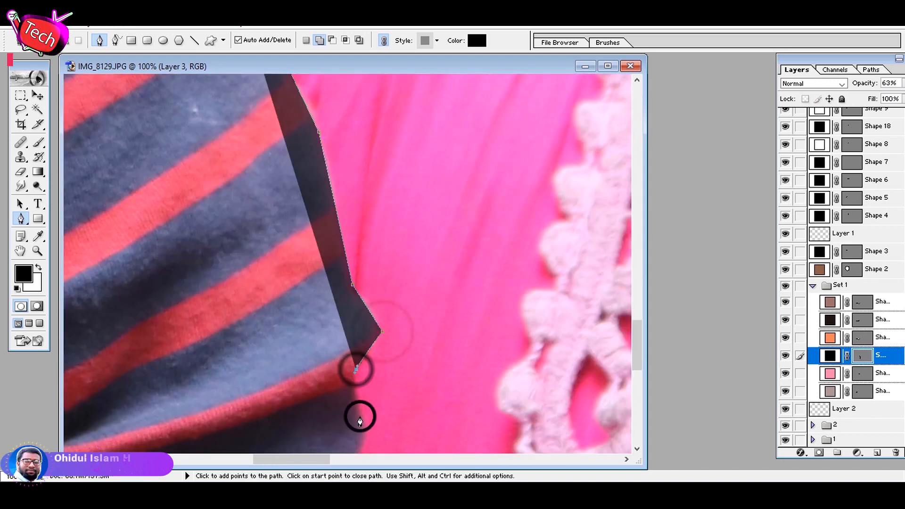
scroll(344, 330, down, 2)
scroll(341, 418, down, 2)
click(362, 340)
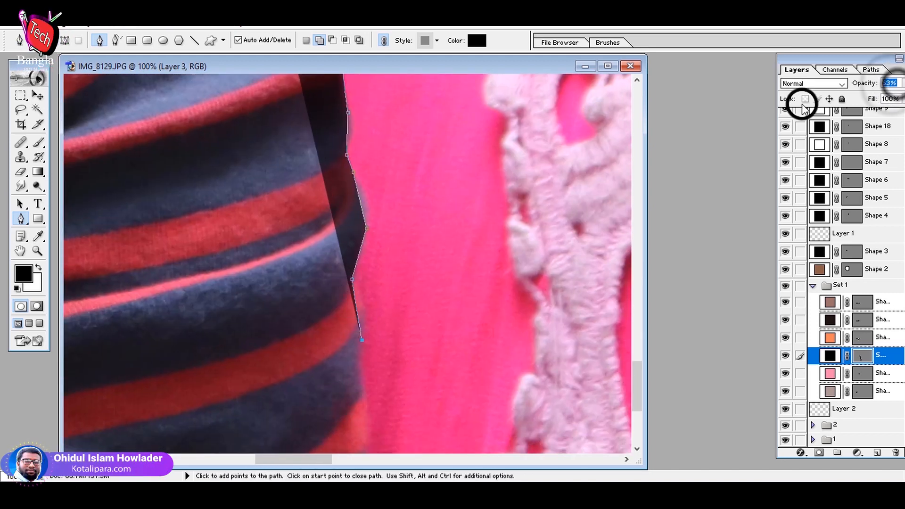
text(100)
key(Return)
Step: Continue the shirt outline along the baby's forearm and up the upper arm to the front of the armhole
scroll(259, 206, down, 3)
scroll(250, 265, right, 2)
click(202, 322)
drag(201, 322, 375, 222)
click(138, 317)
click(332, 253)
drag(328, 247, 277, 210)
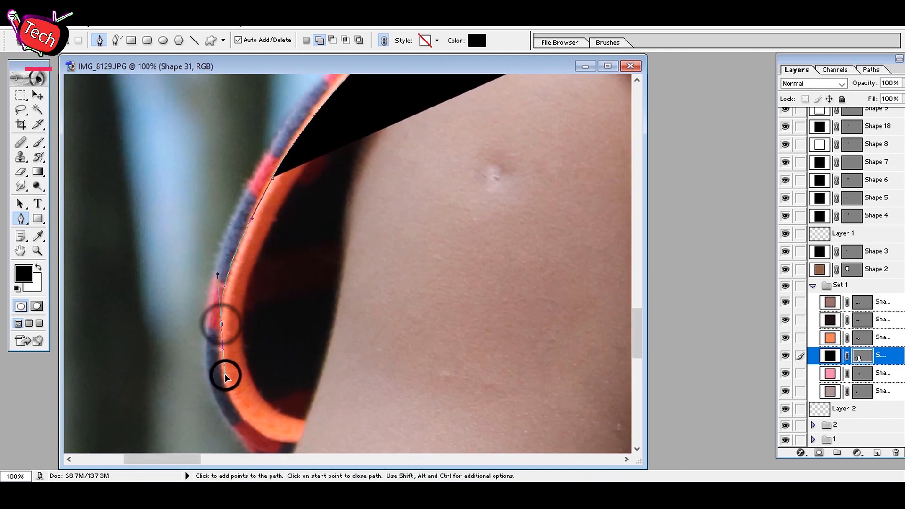
Step: Extend the shirt outline around the back edge of the armhole and up over the near shoulder
click(305, 428)
drag(307, 441, 285, 360)
drag(216, 203, 216, 344)
drag(259, 208, 260, 285)
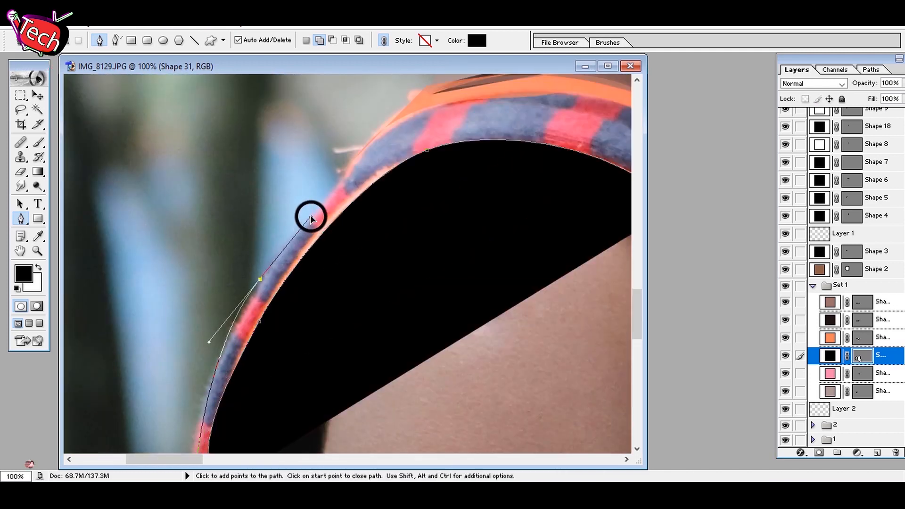
drag(310, 220, 273, 279)
click(430, 221)
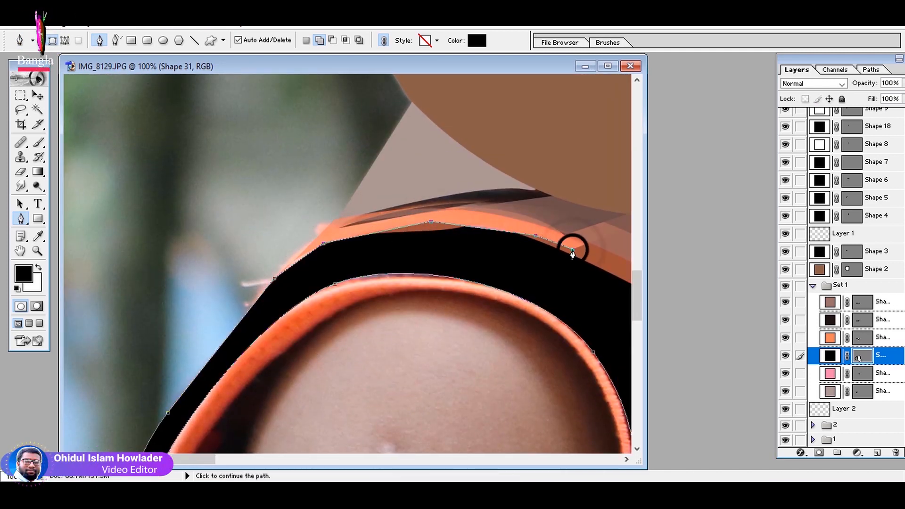
Step: Complete the shirt outline along the orange collar and chin up to the far shoulder
drag(572, 254, 329, 358)
drag(421, 315, 527, 339)
click(535, 314)
click(472, 232)
click(447, 213)
click(511, 163)
click(522, 142)
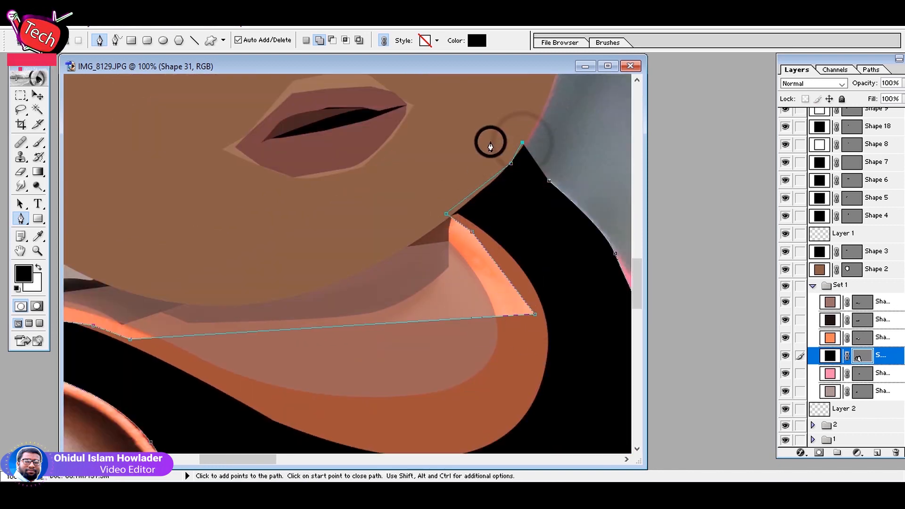
Step: Move the shirt shape to the bottom of Set 1 and recolor it red sampled from the photo's shirt
drag(875, 360, 867, 395)
click(37, 250)
key(ctrl+0)
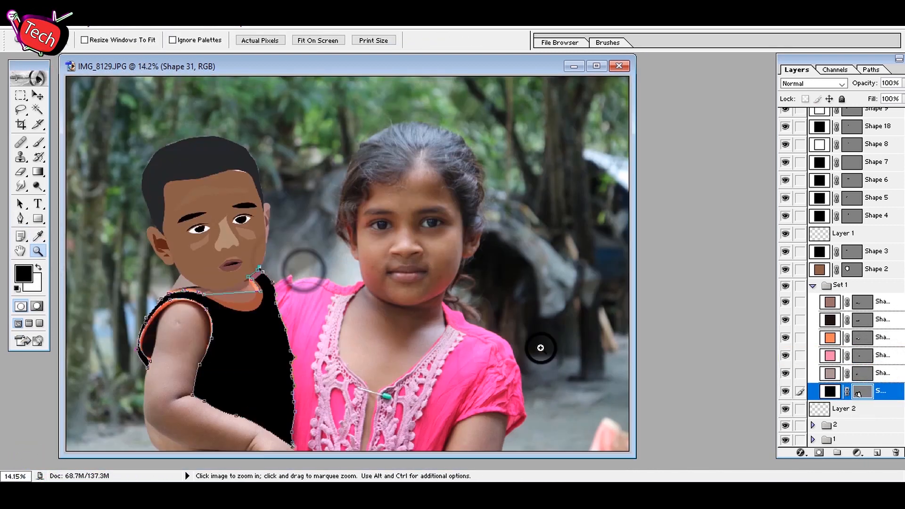
click(303, 270)
click(785, 391)
double_click(830, 392)
click(263, 305)
click(854, 162)
Step: Hide the red shirt shape and add a new layer above it for tracing the stripes
click(785, 392)
click(785, 392)
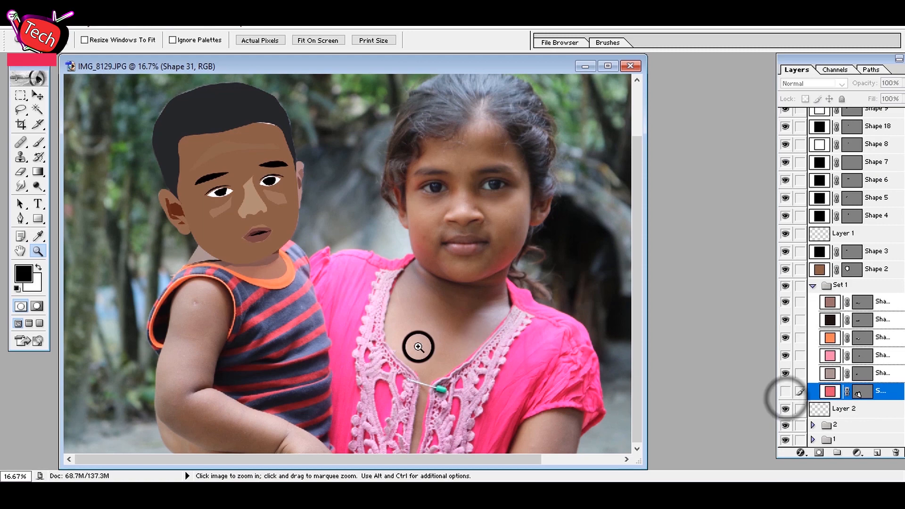
alt+click(271, 306)
click(270, 307)
click(784, 392)
click(307, 376)
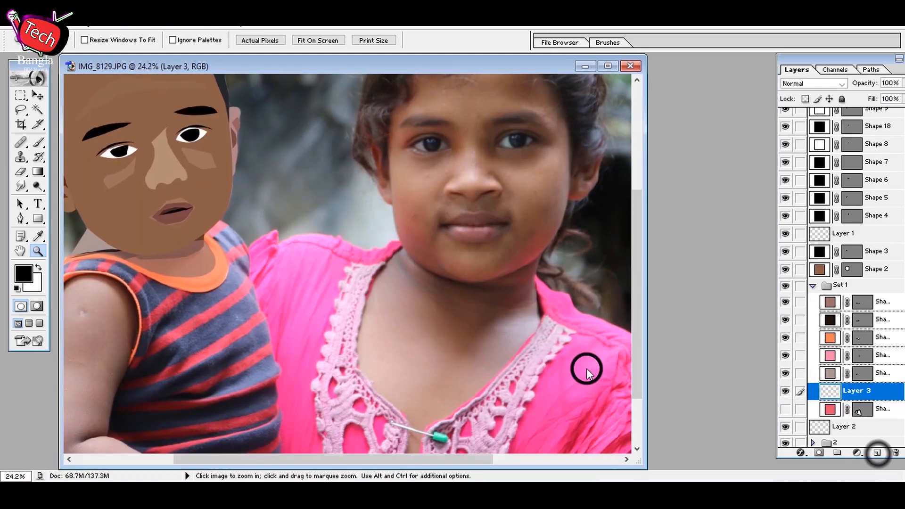
Step: Trace the short stripe between the armhole and the collar as a filled pen shape and recolor it red
key(p)
ctrl+click(151, 303)
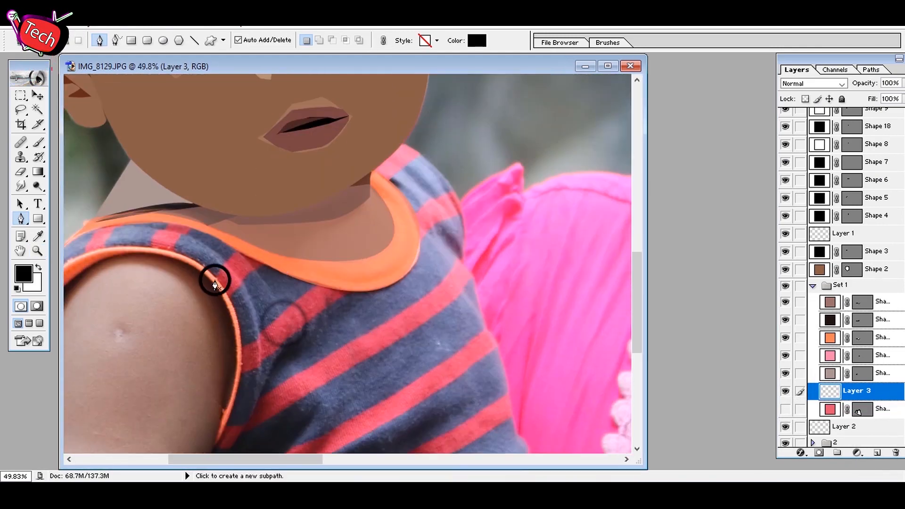
click(215, 278)
click(237, 248)
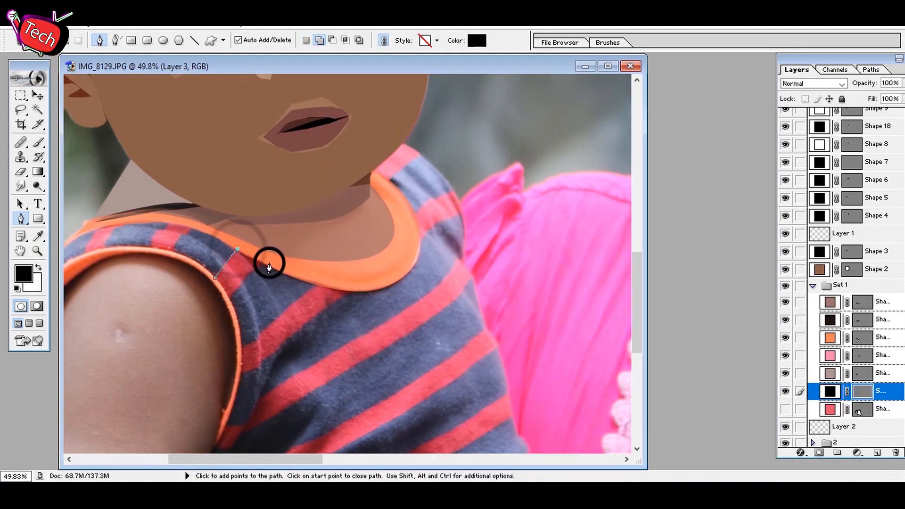
click(219, 290)
double_click(829, 391)
click(864, 158)
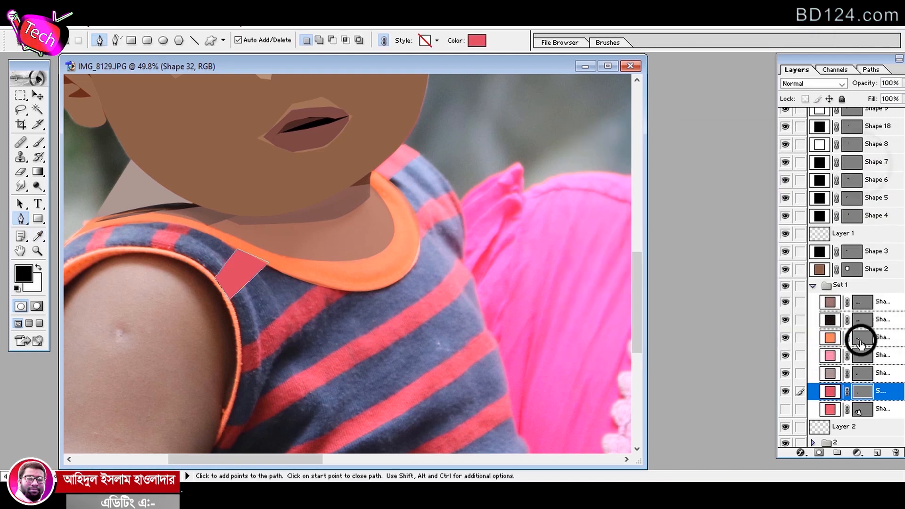
Step: Trace the stripe running from below the collar to the armhole and the short stripe beside the far shoulder in red
click(320, 285)
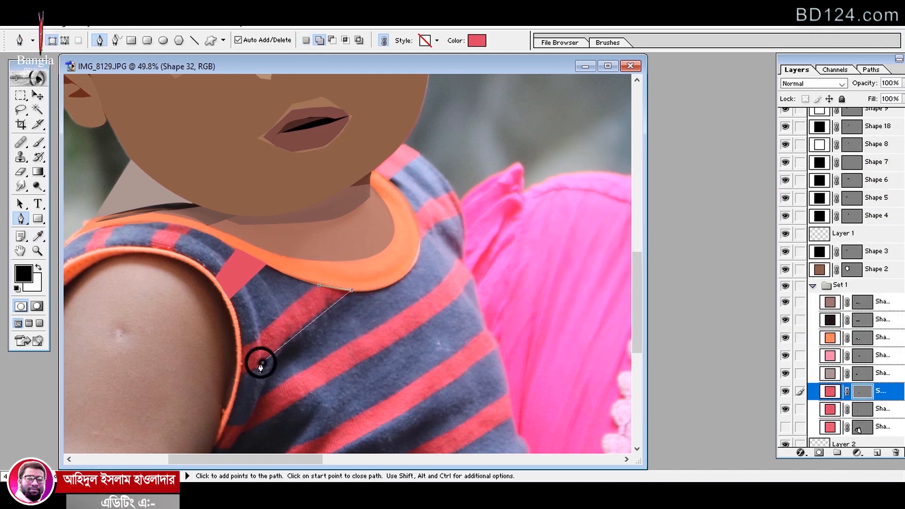
click(461, 212)
click(421, 235)
click(417, 216)
Step: Trace the long forked stripe crossing the chest below the collar down to the armhole as a red pen shape
click(463, 259)
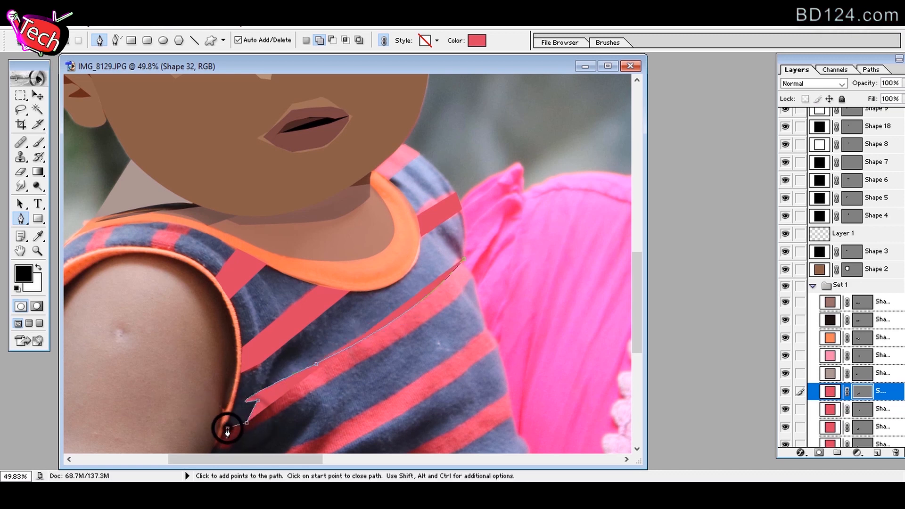
drag(218, 442, 200, 363)
click(201, 366)
click(211, 365)
click(292, 312)
click(449, 183)
drag(442, 278, 436, 196)
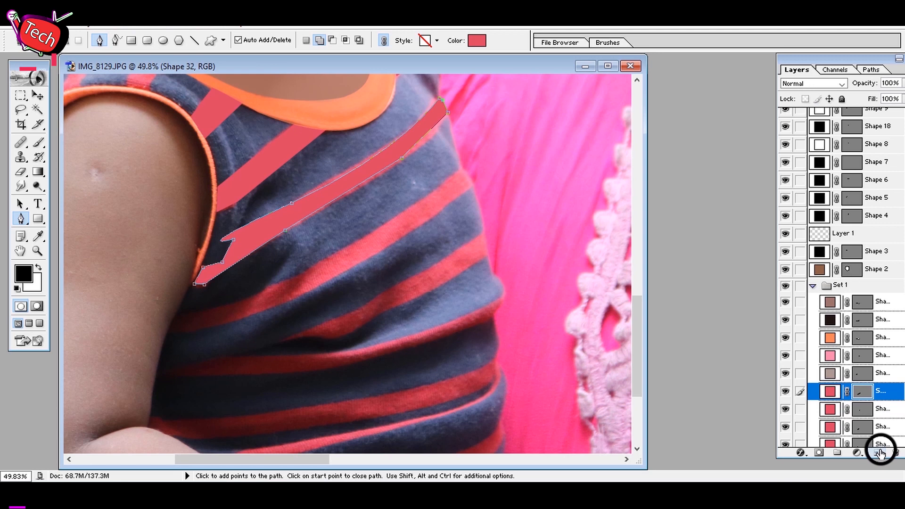
Step: On a new layer, trace the long stripe below the forked one across to the upper arm and recolor it red
click(880, 453)
click(466, 169)
click(164, 335)
click(277, 307)
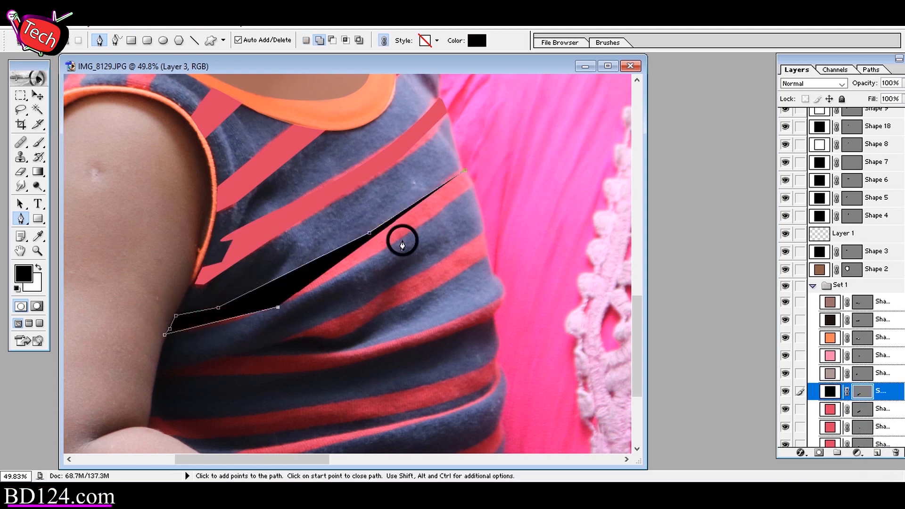
click(465, 170)
double_click(829, 387)
click(303, 218)
click(866, 159)
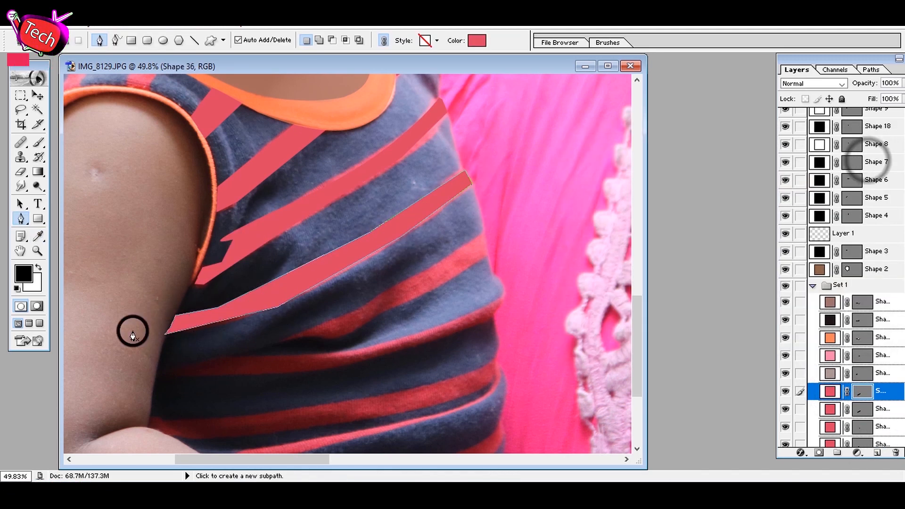
Step: On a new layer, trace the tapering mid-torso stripe that ends before the arm and recolor it red
click(879, 453)
click(485, 232)
click(488, 253)
click(284, 342)
click(240, 352)
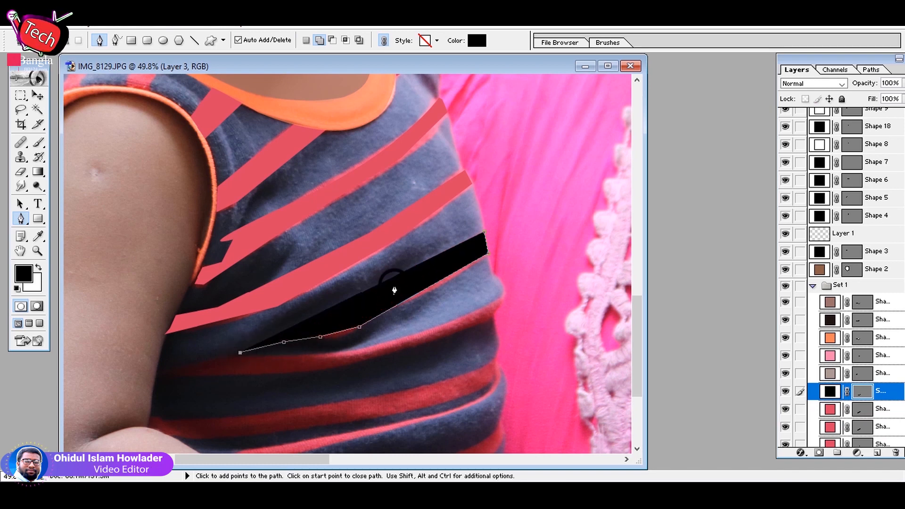
double_click(829, 391)
click(366, 242)
click(866, 160)
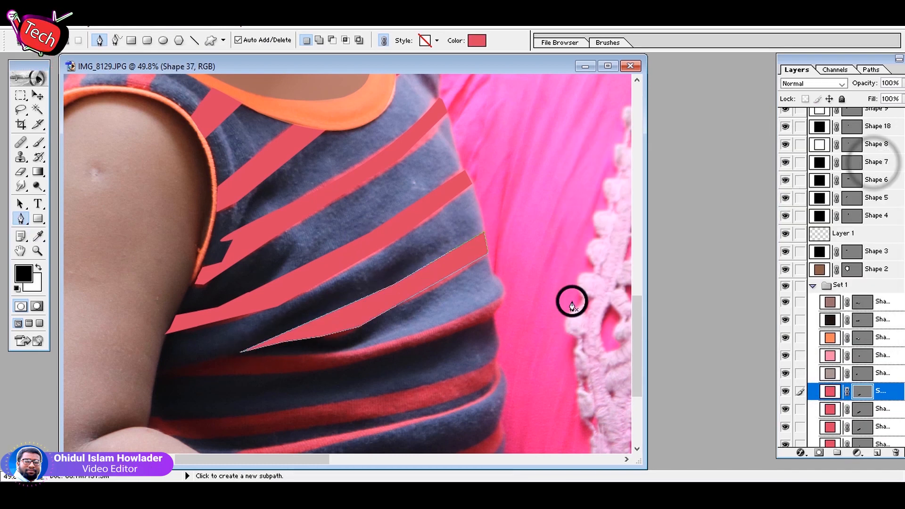
Step: Trace the nearly horizontal stripe just below the tapering one as a pen shape and recolor it red
click(505, 296)
click(465, 317)
click(338, 351)
click(232, 359)
click(178, 369)
click(282, 373)
click(392, 350)
click(472, 327)
double_click(830, 391)
click(365, 311)
click(849, 162)
Step: On a new layer, trace the wide stripe reaching the crook of the elbow and recolor it red
click(876, 452)
scroll(160, 368, down, 1)
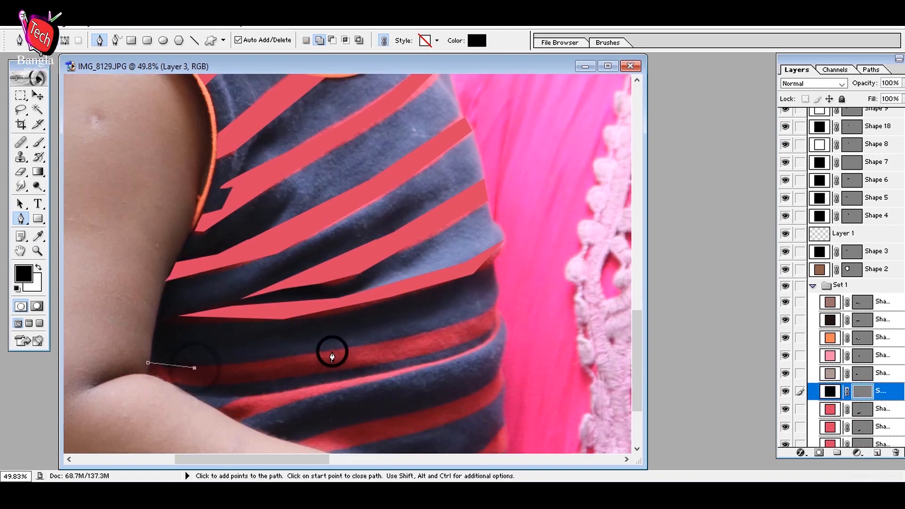
click(500, 295)
click(497, 315)
click(468, 339)
click(347, 370)
click(190, 387)
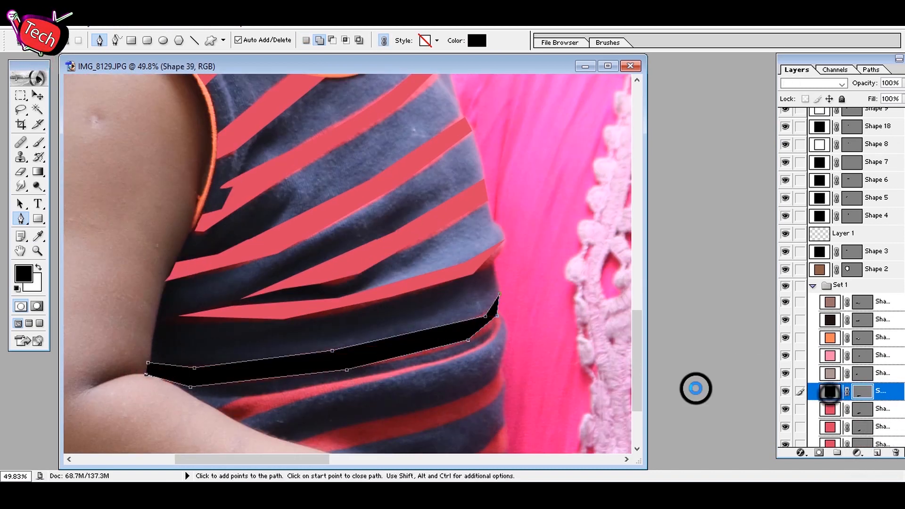
double_click(830, 395)
click(365, 295)
click(862, 160)
Step: On a new layer, trace the thin stripe directly below the elbow-level stripe and recolor it red
click(876, 452)
click(499, 322)
click(477, 347)
click(455, 360)
click(493, 335)
click(499, 322)
double_click(830, 372)
click(276, 309)
click(841, 162)
Step: On a new layer, trace the second-lowest stripe from the forearm to the shirt's side and recolor it red
click(876, 451)
scroll(591, 326, down, 1)
scroll(591, 326, down, 1)
click(502, 304)
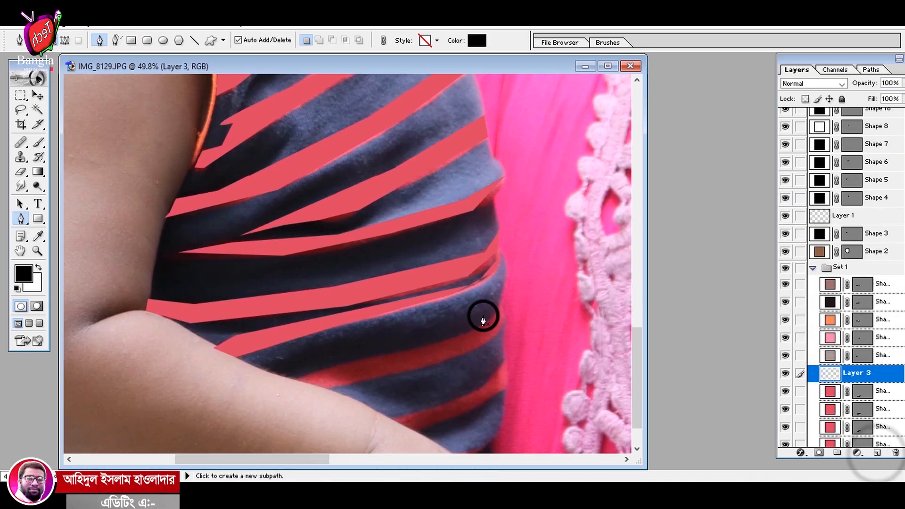
click(332, 386)
click(434, 367)
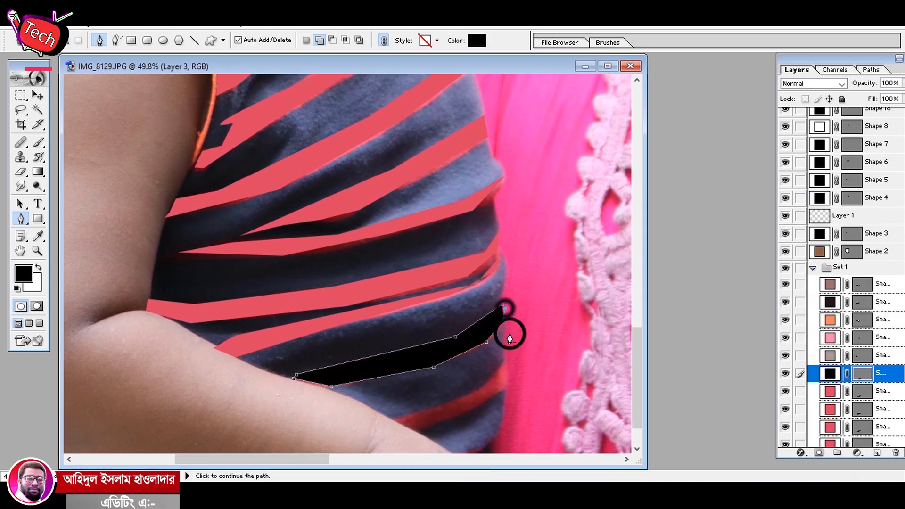
click(504, 309)
double_click(830, 372)
click(396, 284)
click(857, 157)
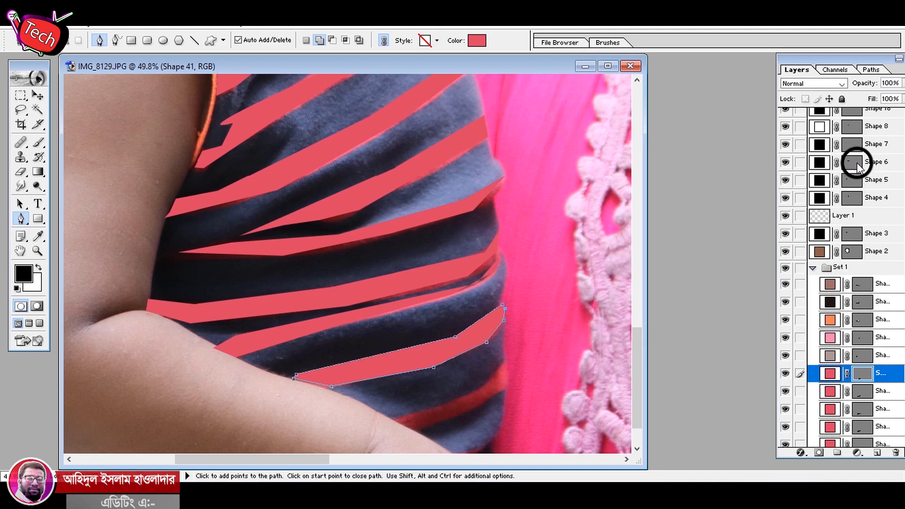
Step: On a new layer, trace the lowest stripe above the baby's wrist and recolor it red
click(877, 452)
click(506, 362)
click(406, 416)
click(387, 418)
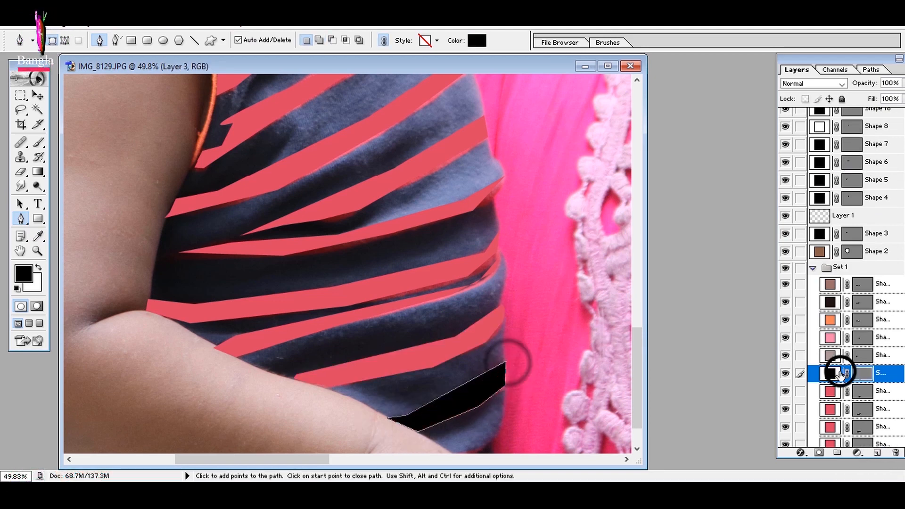
double_click(839, 375)
click(357, 292)
click(866, 157)
Step: Fit the whole image in view and show the hidden red shirt shape beneath the stripes
click(36, 250)
right_click(208, 266)
click(240, 281)
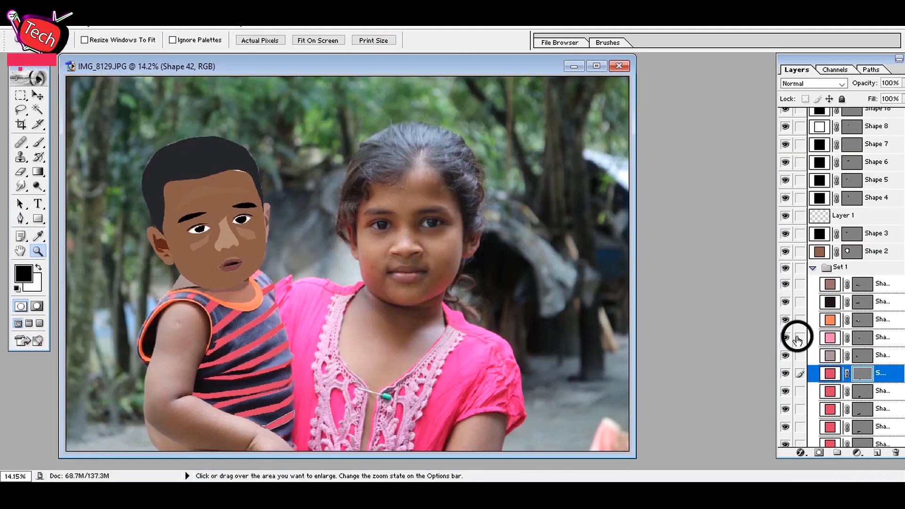
scroll(797, 337, down, 4)
click(785, 356)
Step: Toggle the visibility of the Background copy and Background photos to check the traced shirt
click(785, 420)
click(785, 438)
click(785, 423)
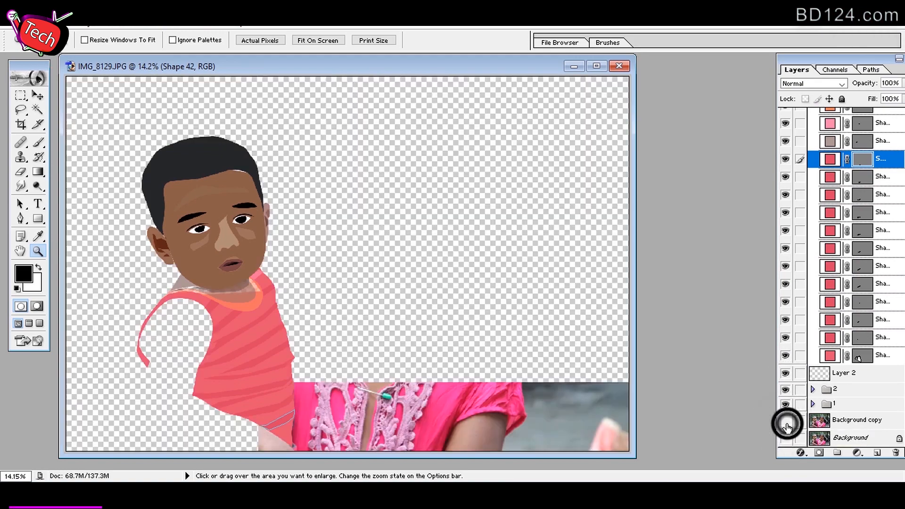
Step: Collapse Set 1 and create a new layer set named Hand above it
scroll(834, 264, up, 2)
click(813, 143)
click(836, 453)
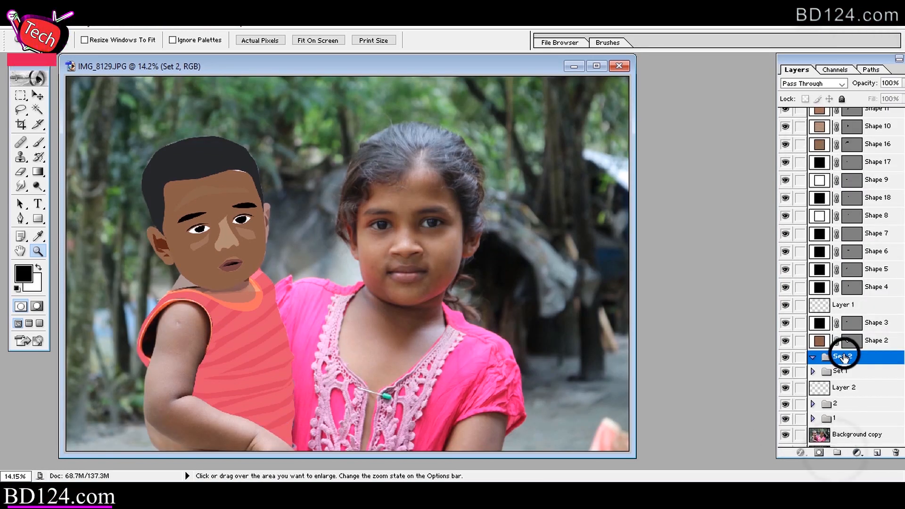
Step: Add a layer in the Hand set and trace the dark gap between the arm and the armhole as a black shape
click(218, 351)
click(218, 351)
click(218, 351)
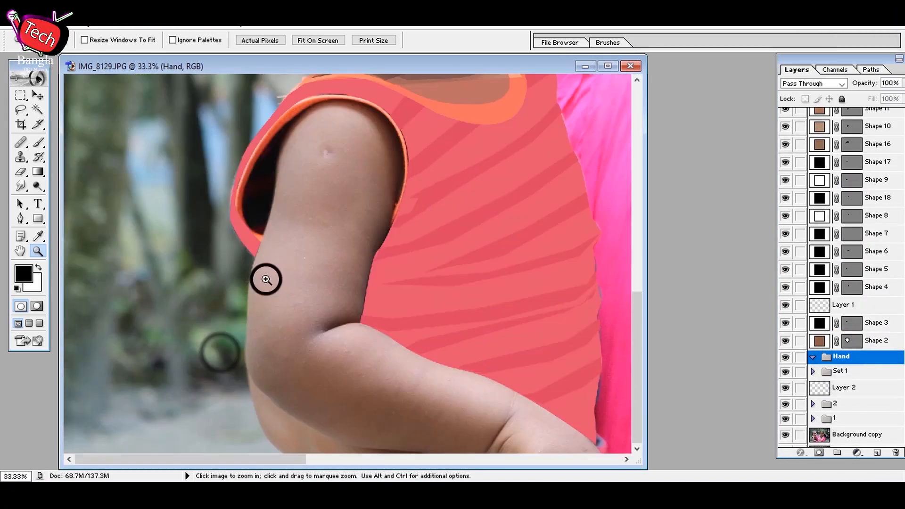
click(329, 207)
click(330, 207)
drag(303, 289, 288, 282)
click(877, 452)
key(p)
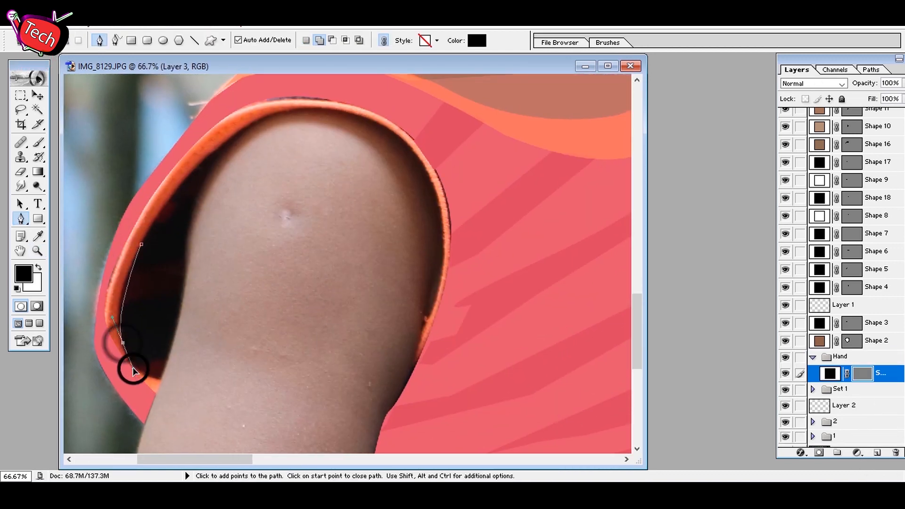
click(201, 188)
click(247, 131)
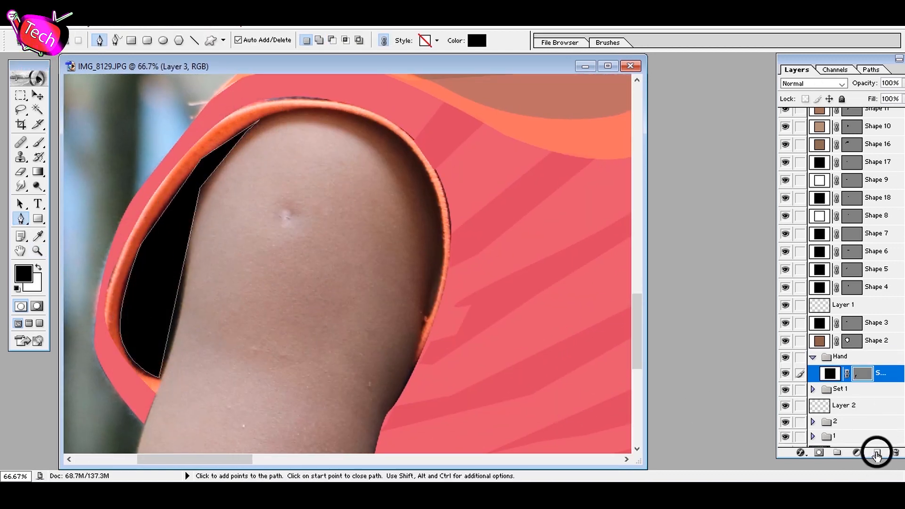
Step: Trace the shadow band around the top and inner side of the armhole as a black shape
click(249, 126)
drag(394, 170, 426, 249)
click(417, 343)
mouse_move(436, 126)
mouse_down()
mouse_move(317, 75)
mouse_move(319, 198)
mouse_up()
drag(318, 226, 297, 76)
click(249, 190)
click(206, 210)
Step: Recolour the armhole shadow band with a dark brown sampled from the photo beneath it
double_click(828, 374)
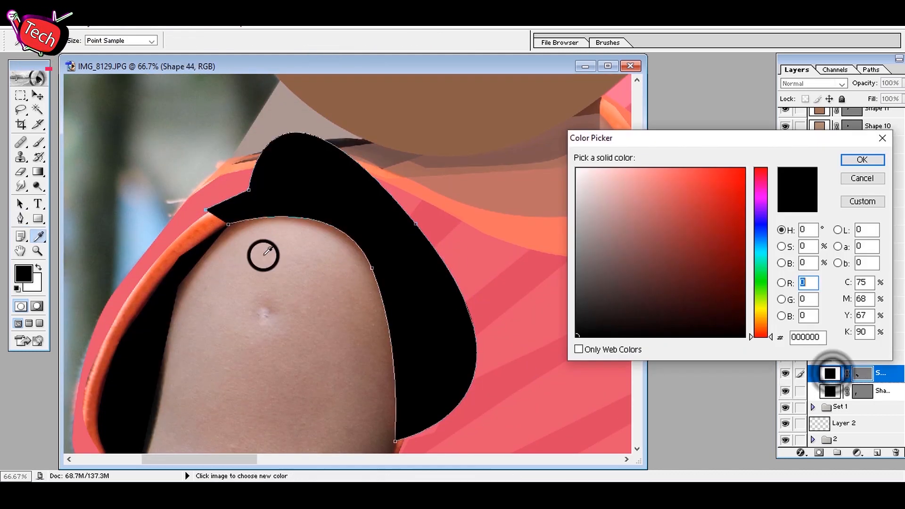
click(871, 160)
click(785, 373)
double_click(827, 373)
click(248, 215)
click(862, 159)
click(785, 373)
Step: Move the Hand set below set 1, directly above the Background copy layer
key(m)
scroll(812, 329, down, 3)
click(829, 307)
click(812, 306)
drag(841, 341, 817, 408)
click(849, 411)
click(812, 404)
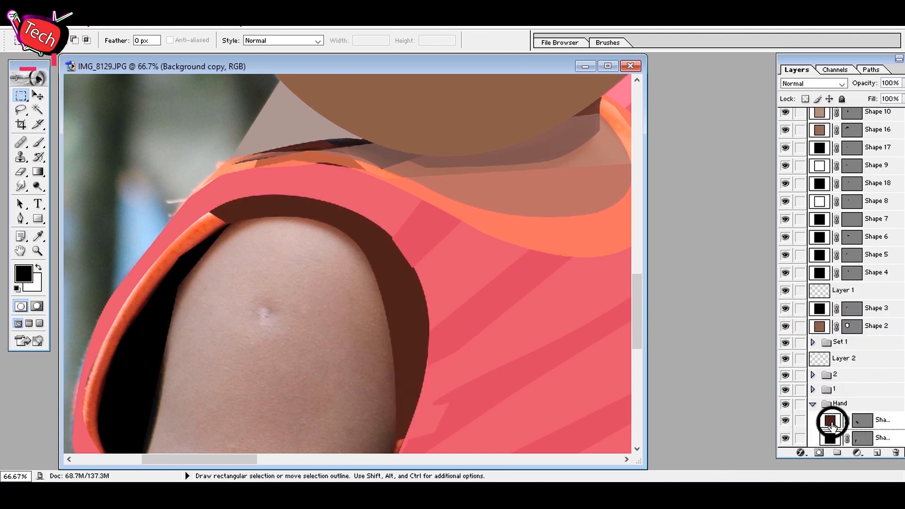
Step: Add an empty layer between the dark brown and black armhole shapes in the Hand set
scroll(830, 421, down, 2)
click(831, 403)
click(785, 403)
click(785, 403)
click(877, 451)
click(883, 423)
click(895, 452)
click(439, 194)
key(ctrl+z)
click(868, 403)
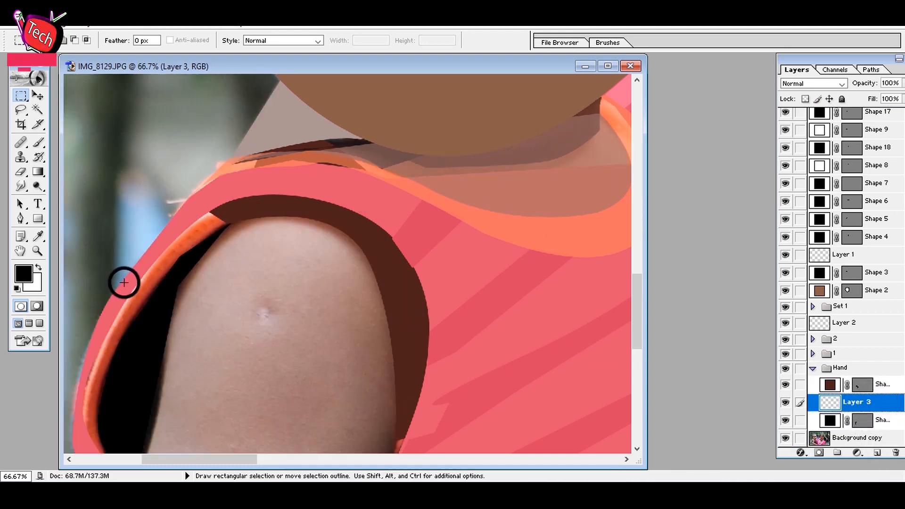
Step: Trace the outer side of the arm and the lower forearm as a black shape, checking it against the photo
key(p)
drag(166, 346, 158, 407)
drag(212, 382, 233, 208)
drag(132, 385, 124, 409)
drag(186, 408, 196, 183)
drag(137, 335, 136, 427)
mouse_move(151, 427)
mouse_down()
mouse_move(126, 330)
mouse_move(151, 342)
mouse_up()
click(278, 422)
drag(356, 384, 205, 378)
click(316, 453)
click(440, 451)
click(630, 414)
click(784, 402)
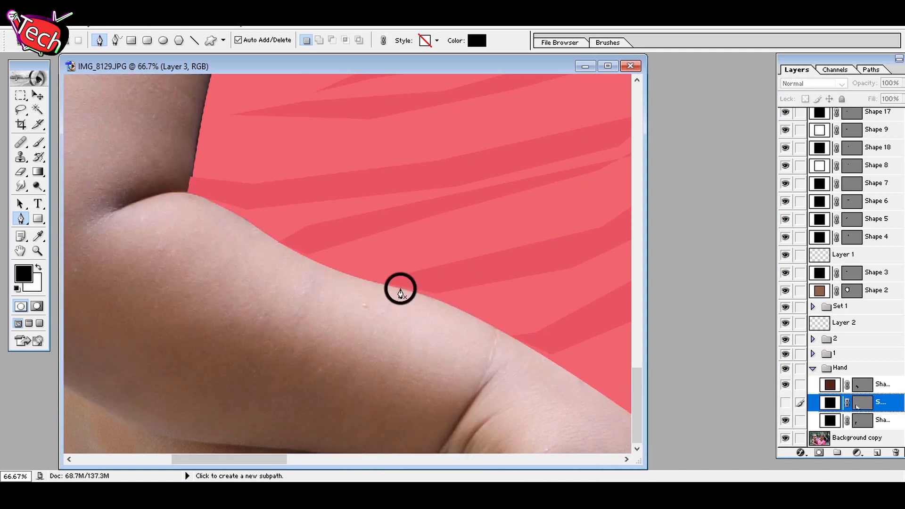
click(789, 404)
Step: Try to make the arm shape fully transparent and continue its outline along the forearm
drag(867, 58, 857, 59)
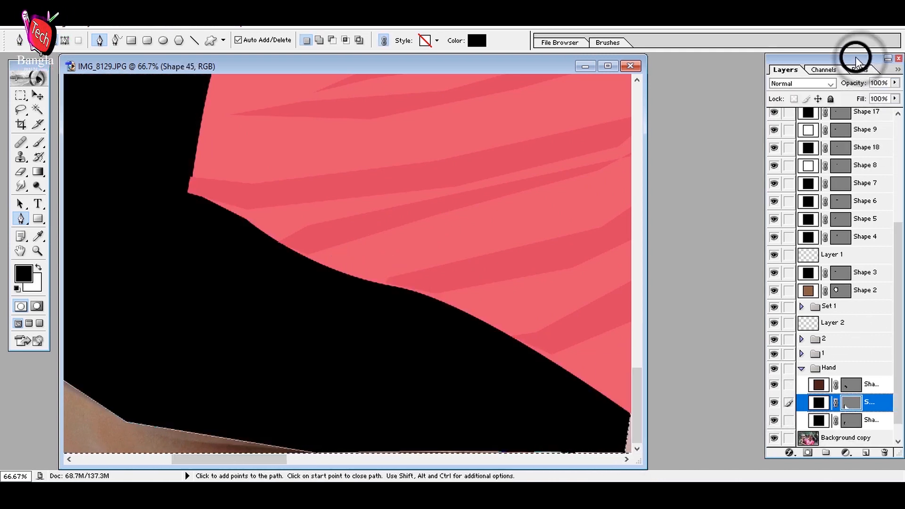
click(894, 82)
drag(893, 95, 826, 96)
key(ctrl+z)
click(576, 377)
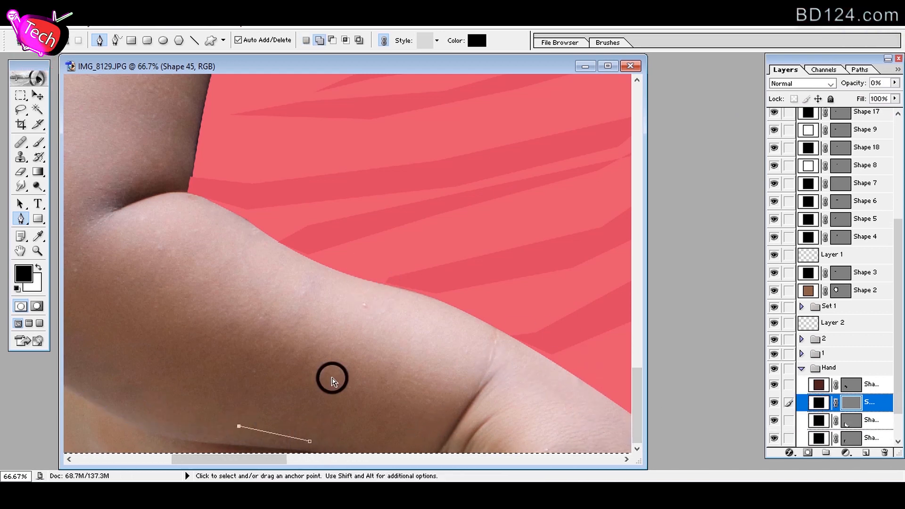
key(ctrl+alt+z)
key(ctrl+alt+z)
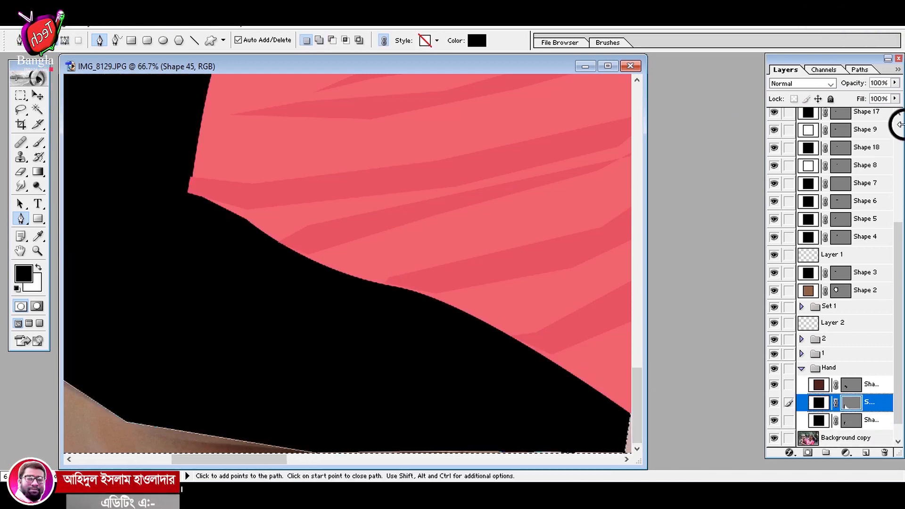
drag(875, 94, 825, 95)
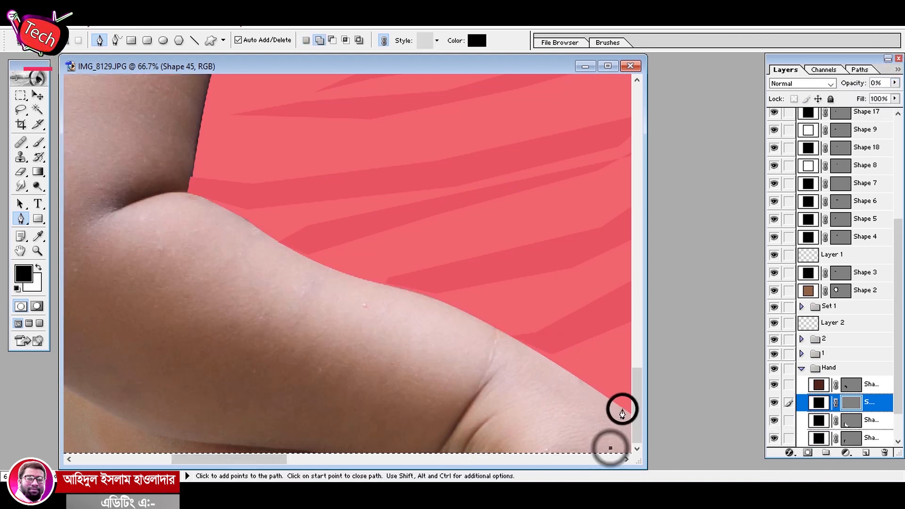
key(ctrl+alt+z)
key(ctrl+alt+z)
key(ctrl+alt+z)
key(ctrl+alt+z)
Step: Set the arm shape's opacity to 0% and finish its outline along the forearm, inner arm and shoulder
click(507, 450)
click(618, 452)
click(618, 404)
click(450, 310)
key(ctrl+alt+z)
drag(893, 83, 768, 92)
drag(417, 292, 385, 278)
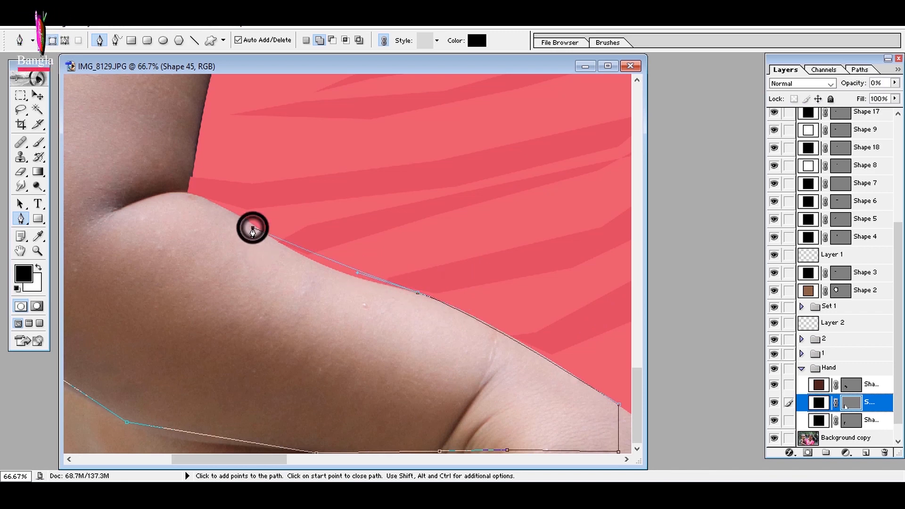
drag(237, 239, 296, 275)
drag(265, 140, 266, 127)
drag(305, 124, 292, 268)
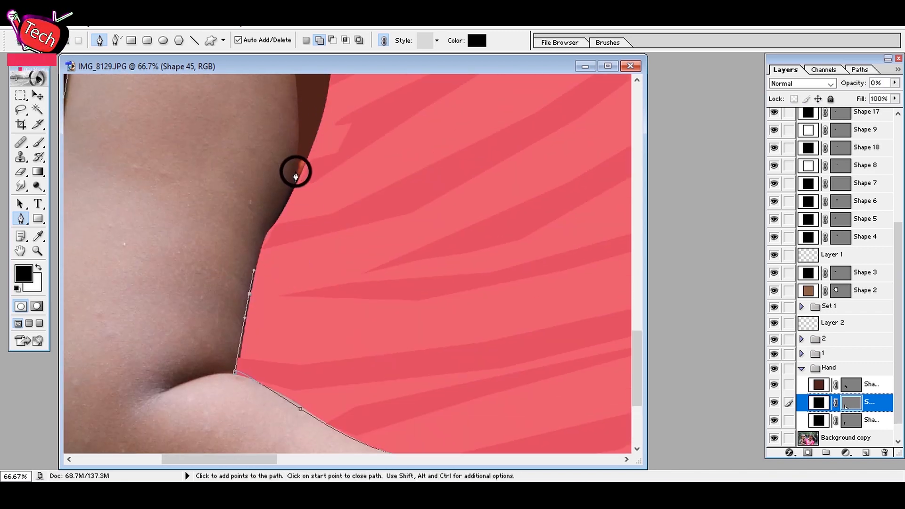
drag(329, 141, 345, 325)
drag(352, 200, 260, 109)
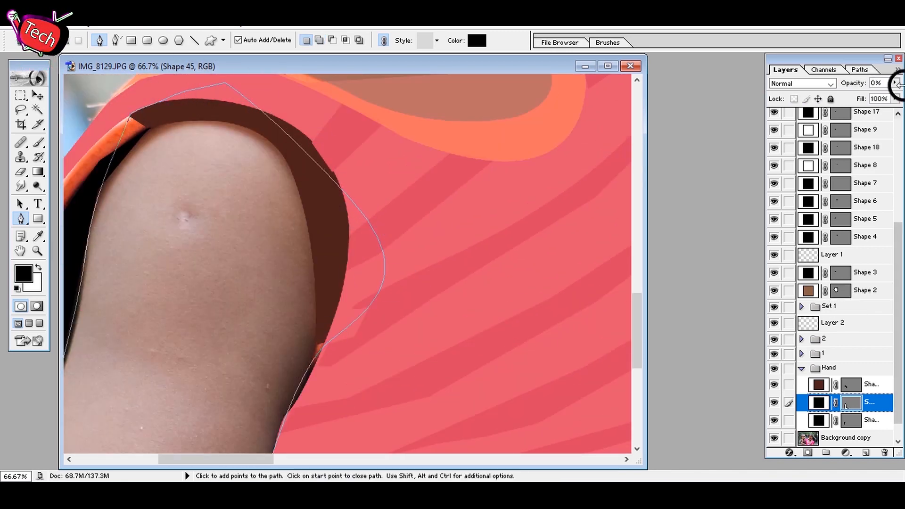
Step: Recolour the arm shape with a skin tone sampled from the upper arm and restore its opacity to 100%
double_click(820, 400)
click(212, 296)
click(846, 161)
click(894, 83)
drag(832, 96, 897, 96)
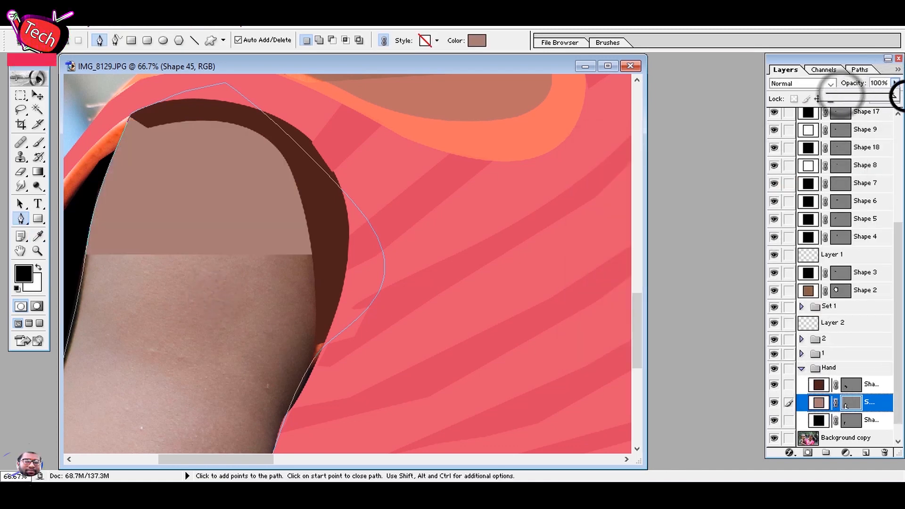
click(20, 95)
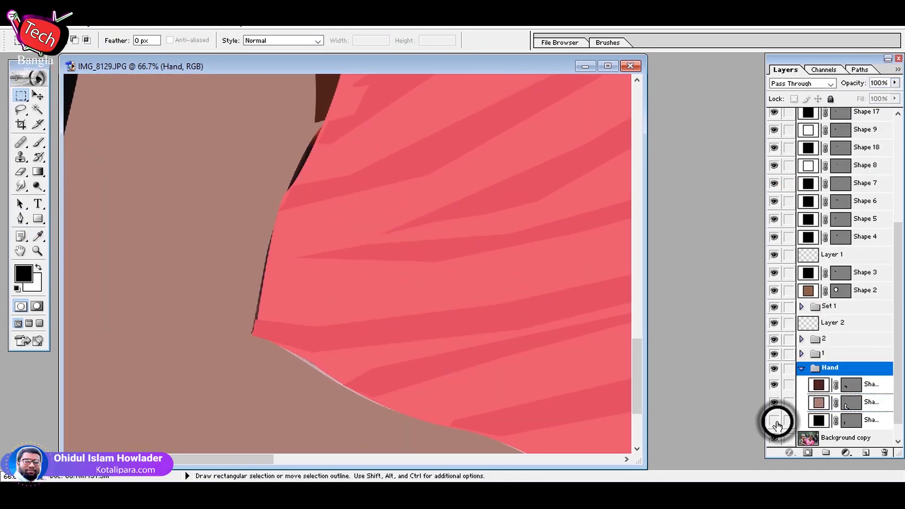
Step: Hide the arm shape, add a layer at the top of the Hand set and trace the elbow crease in black
click(773, 420)
click(773, 402)
click(866, 385)
click(865, 453)
key(p)
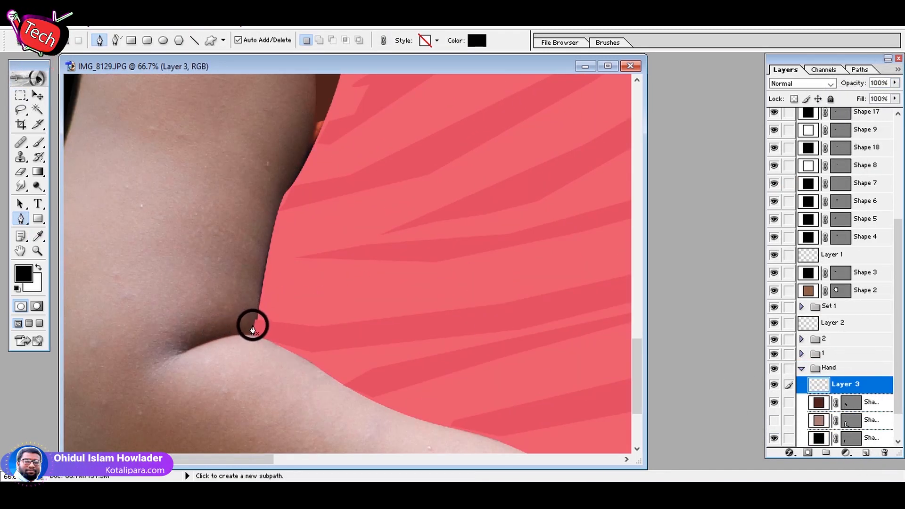
click(252, 329)
click(179, 354)
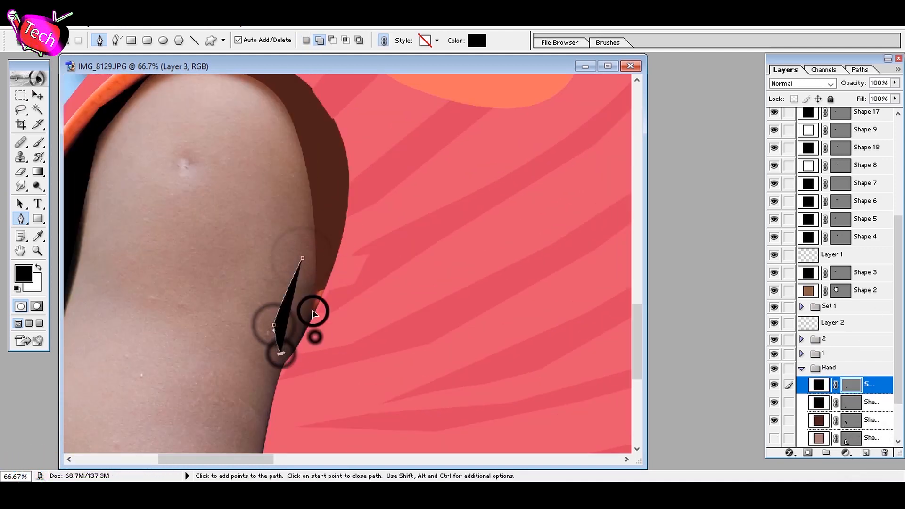
Step: Trace a small patch where the inner arm meets the armhole and fill it with sampled skin tone at 50% opacity
click(314, 337)
click(307, 297)
click(303, 258)
double_click(818, 385)
click(163, 304)
click(862, 160)
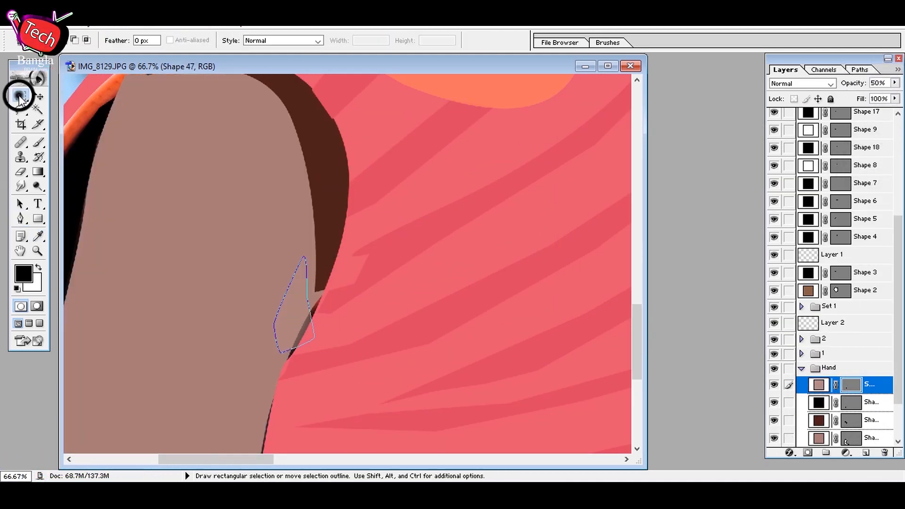
Step: Hide the background photo and examine the traced figure's armhole up close for transparent gaps
click(866, 419)
key(z)
key(ctrl+0)
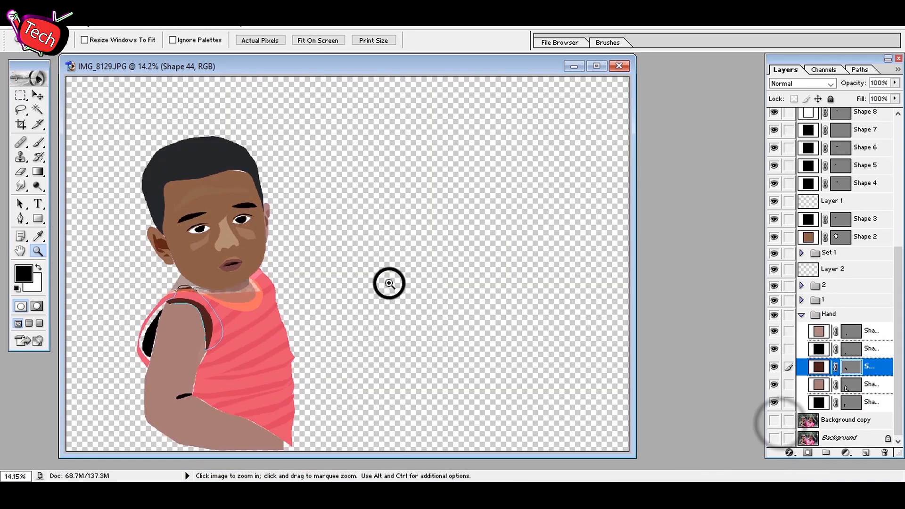
click(333, 275)
click(309, 307)
click(328, 282)
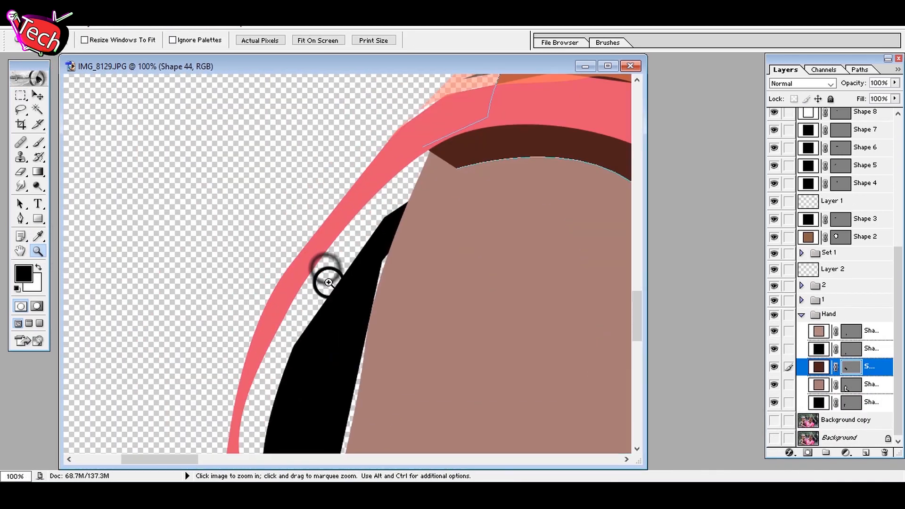
Step: Expand the layer sets Set 1, 2 and 1 to show their shapes
scroll(772, 349, up, 5)
scroll(773, 349, down, 4)
click(801, 276)
scroll(804, 367, down, 6)
click(801, 342)
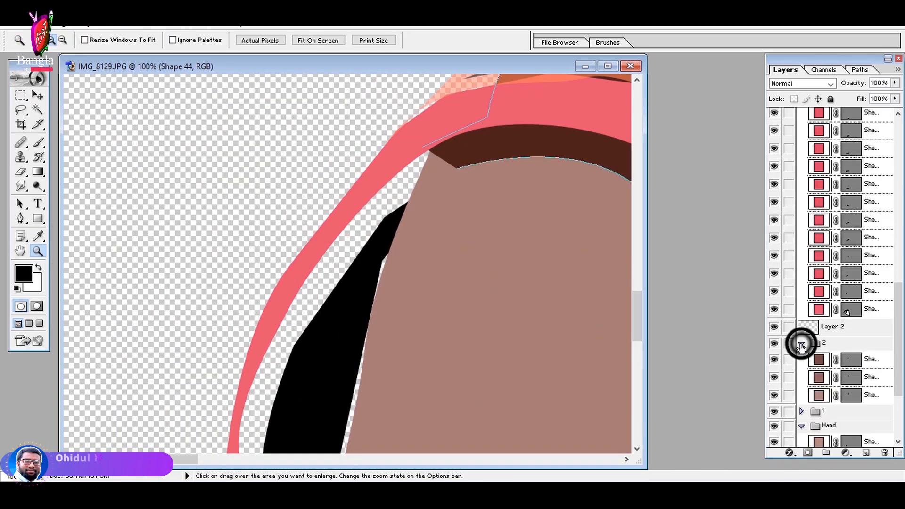
scroll(800, 342, down, 3)
click(801, 299)
Step: Add a layer above the black armhole shape, trace the remaining gap beside the shirt edge in black and set opacity to 100%
click(843, 405)
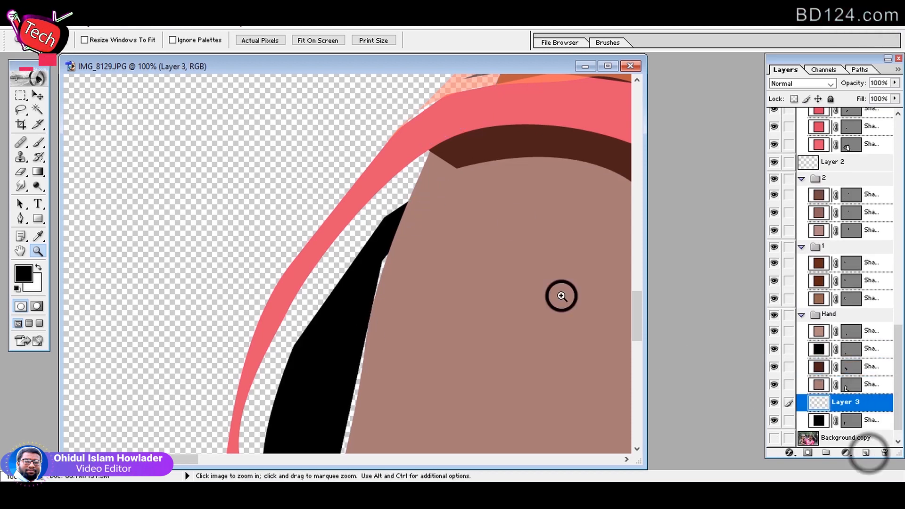
key(p)
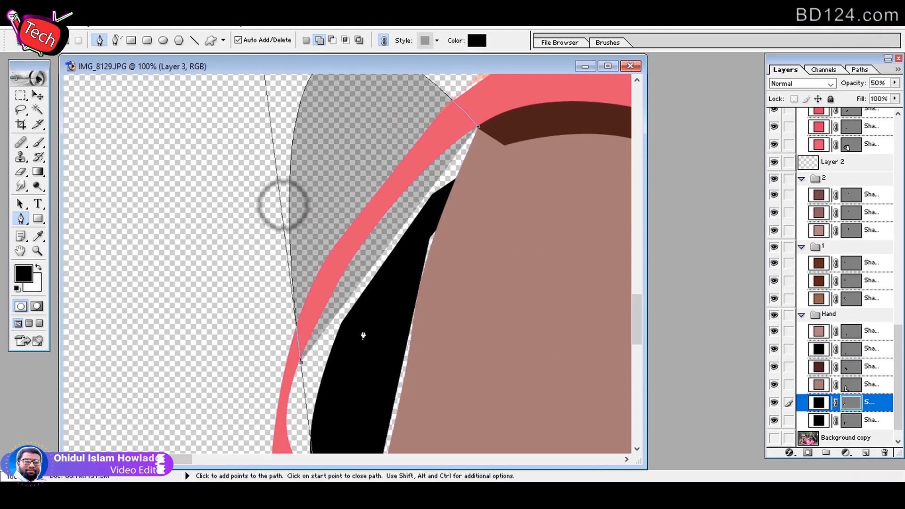
drag(312, 327, 387, 451)
scroll(292, 410, down, 3)
key(space)
drag(263, 132, 348, 151)
click(339, 370)
click(398, 431)
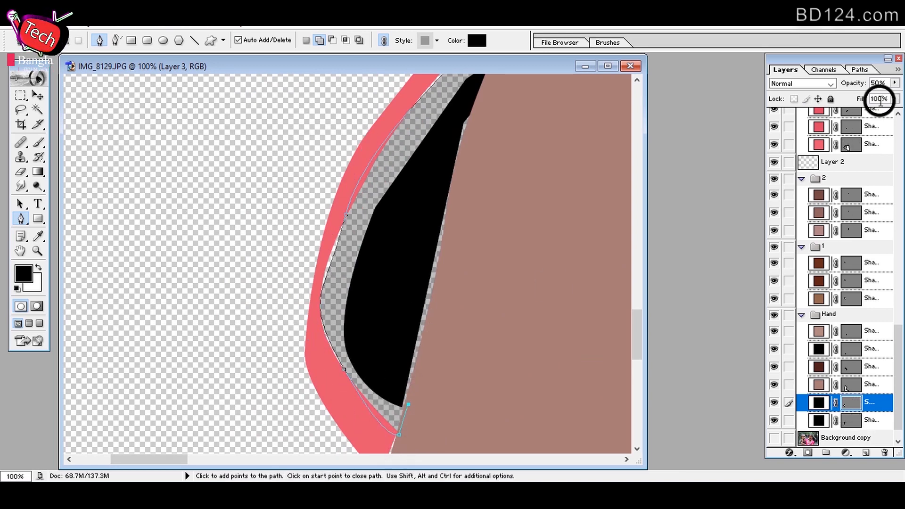
key(0)
click(20, 95)
alt+click(474, 292)
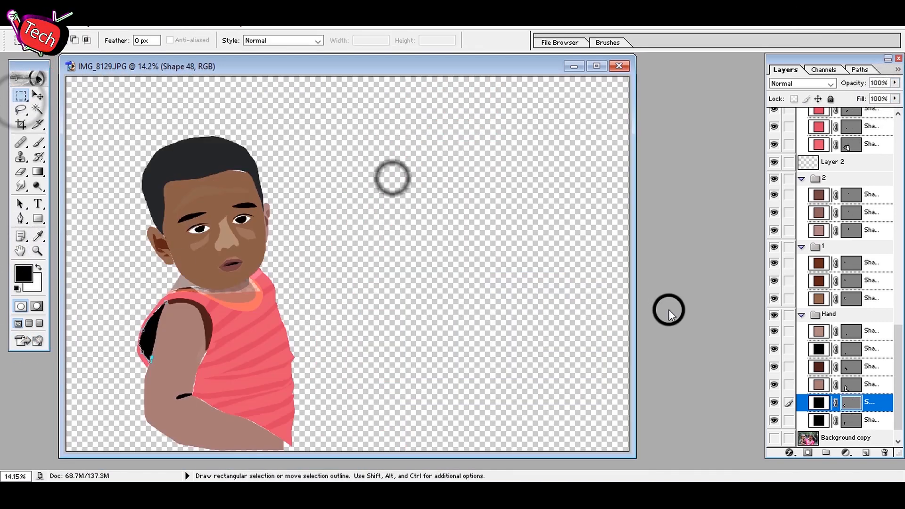
Step: Add a layer between the Hand set and Background copy and fill it with white
click(773, 439)
click(843, 437)
click(865, 452)
click(774, 437)
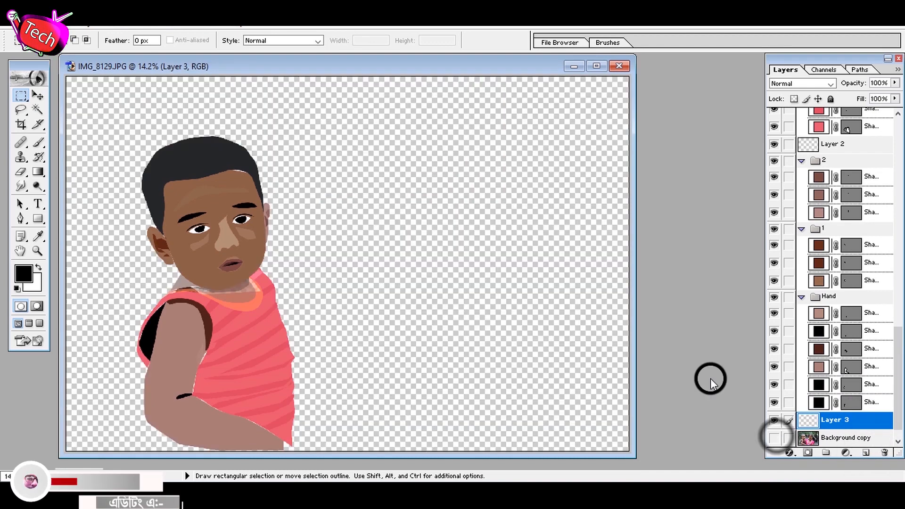
click(39, 267)
click(408, 254)
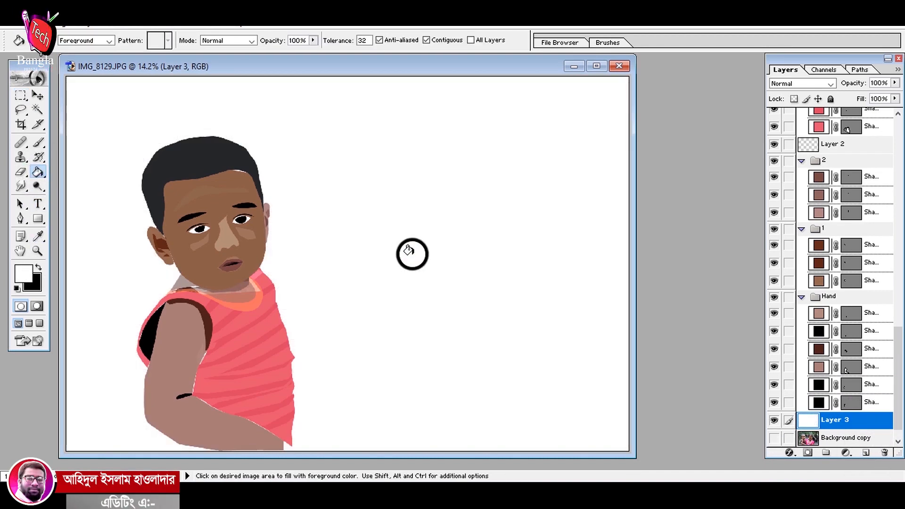
Step: Examine the arm, shirt and head edges of the portrait for white gaps against the background
click(20, 95)
key(ctrl+0)
click(38, 251)
click(295, 295)
click(211, 302)
click(330, 292)
click(312, 257)
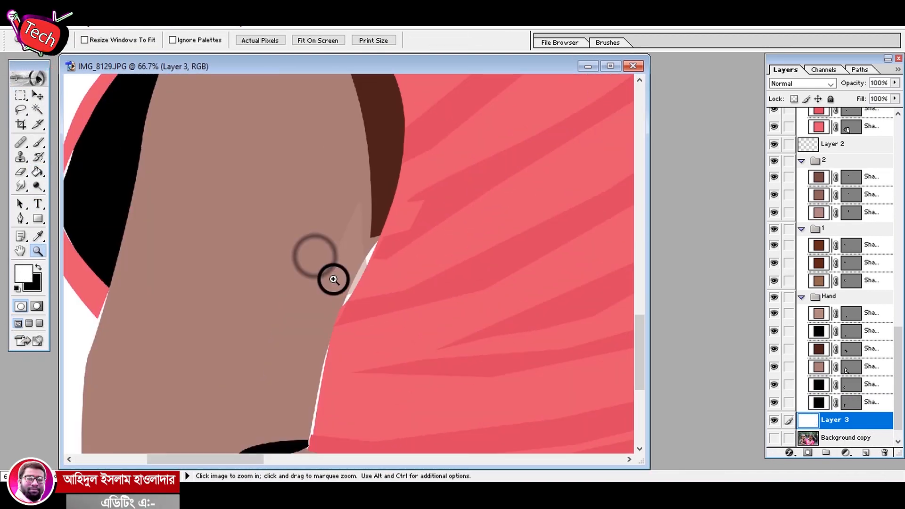
click(366, 293)
scroll(365, 283, up, 4)
right_click(352, 251)
click(372, 262)
click(285, 165)
click(309, 139)
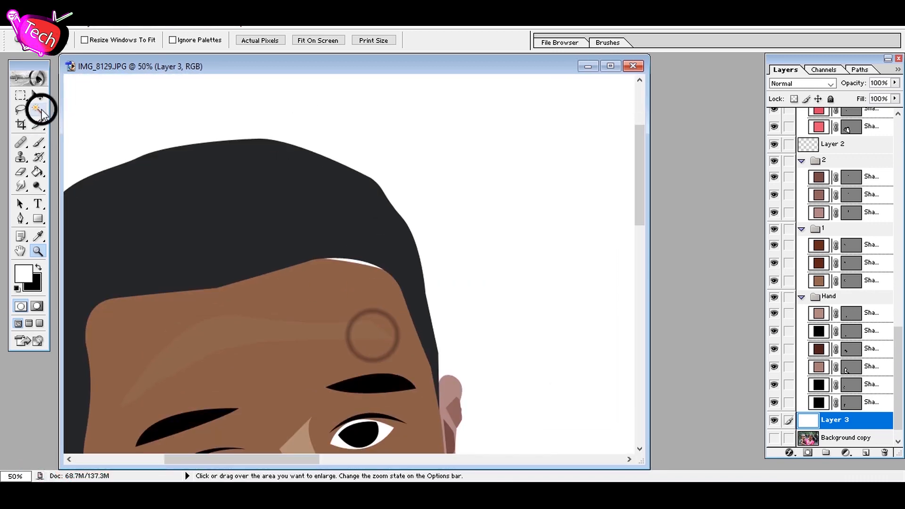
Step: Stretch the face shape slightly outward to cover the white gaps at its edge
click(38, 95)
ctrl+click(430, 268)
drag(399, 376, 499, 183)
drag(167, 270, 157, 269)
key(Return)
drag(461, 349, 438, 124)
right_click(266, 254)
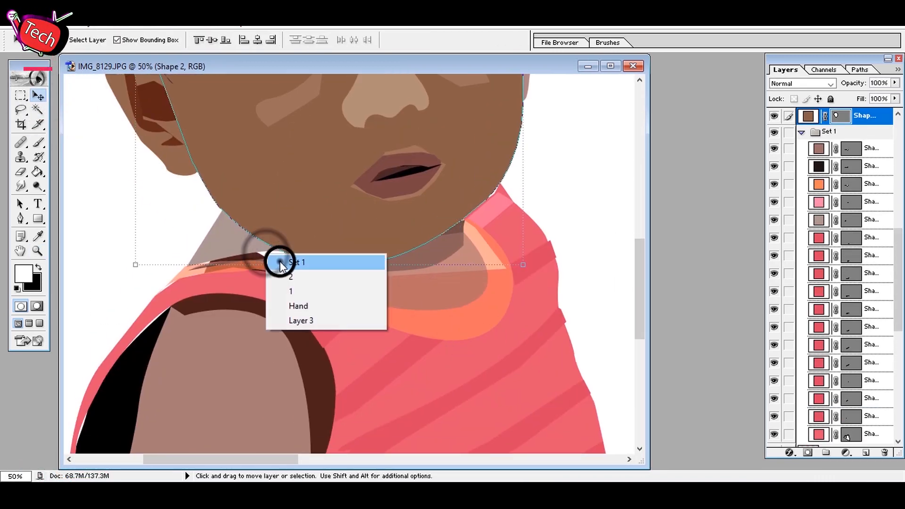
click(282, 264)
drag(258, 328, 373, 228)
right_click(423, 319)
click(461, 335)
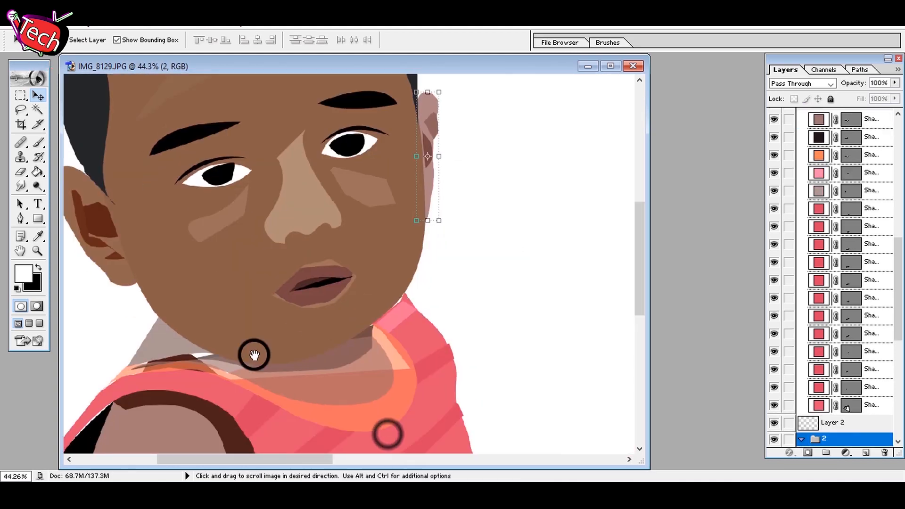
Step: Duplicate the red shirt shape in Set 1 and transform the copy to cover white gaps along the arm
scroll(343, 252, down, 5)
right_click(333, 247)
ctrl+click(285, 243)
key(ctrl+t)
drag(79, 300, 100, 333)
double_click(418, 299)
drag(414, 92, 416, 231)
drag(104, 296, 111, 294)
double_click(335, 259)
drag(440, 293, 436, 294)
Step: Try to erase the part of the duplicated shirt shape that sticks out beyond the outline
click(23, 173)
click(450, 192)
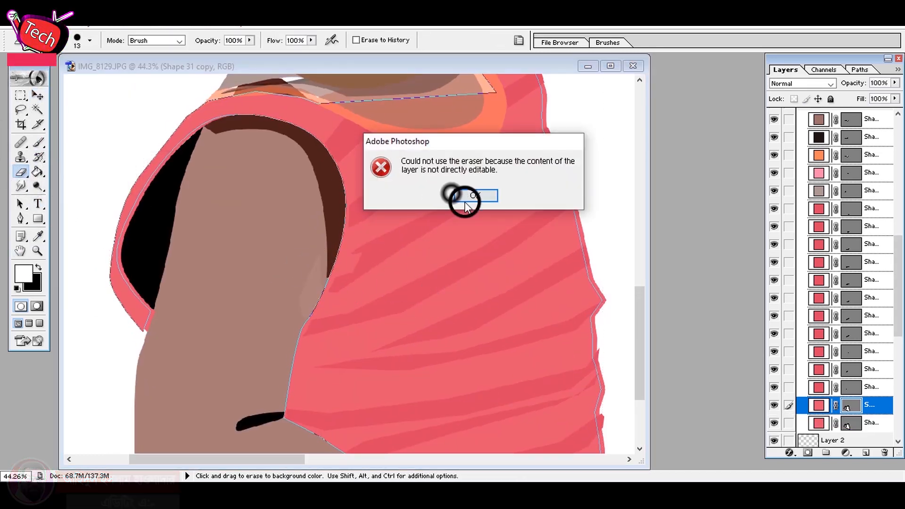
click(465, 198)
click(21, 96)
Step: Select the original red shirt shape and fit the whole image in view
click(865, 423)
click(36, 250)
right_click(275, 258)
click(301, 270)
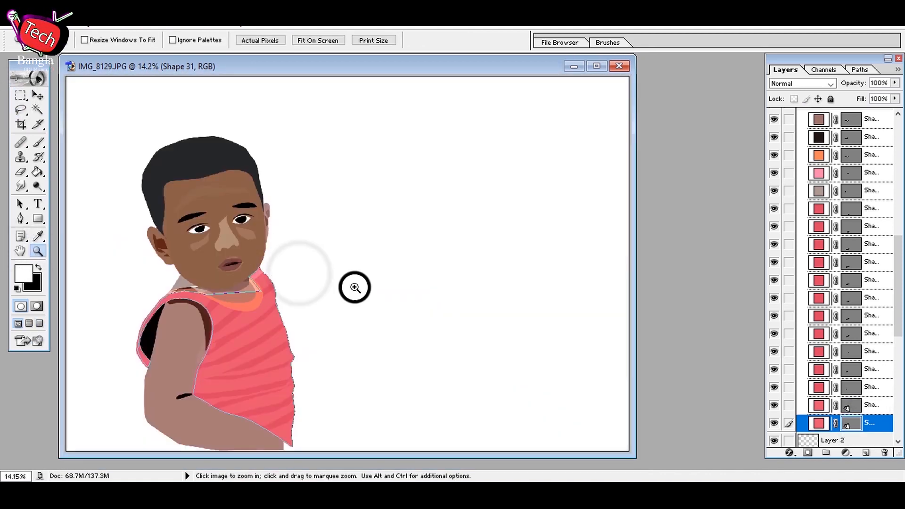
Step: Look through the whole layer stack to review the portrait's shapes and groups
key(m)
click(848, 247)
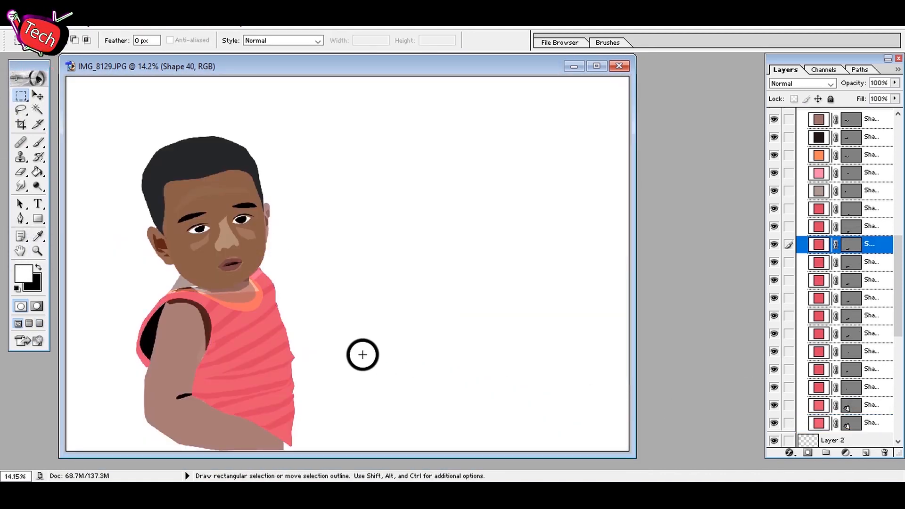
scroll(362, 354, down, 3)
scroll(338, 327, up, 3)
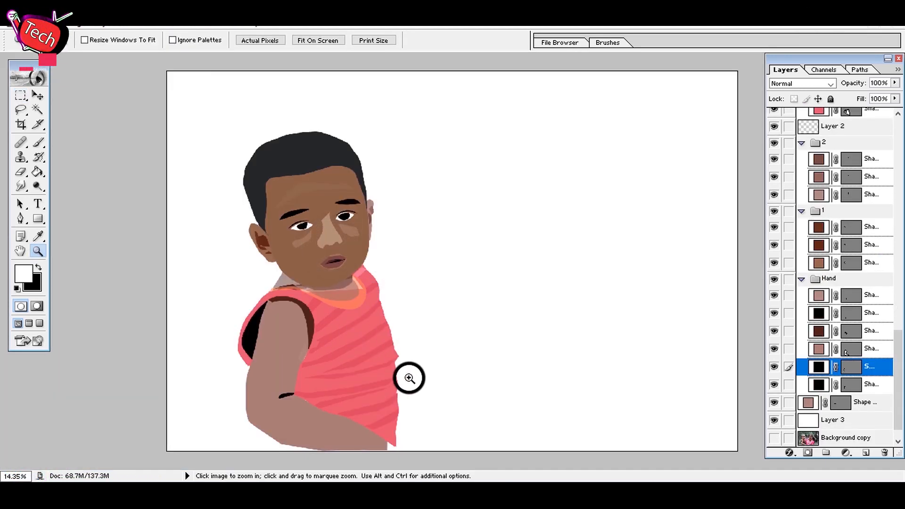
scroll(858, 242, up, 10)
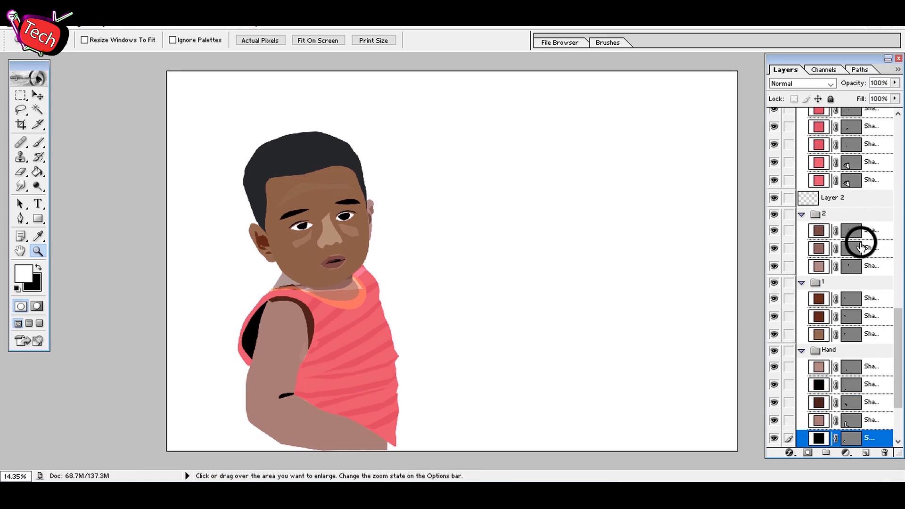
scroll(858, 238, up, 5)
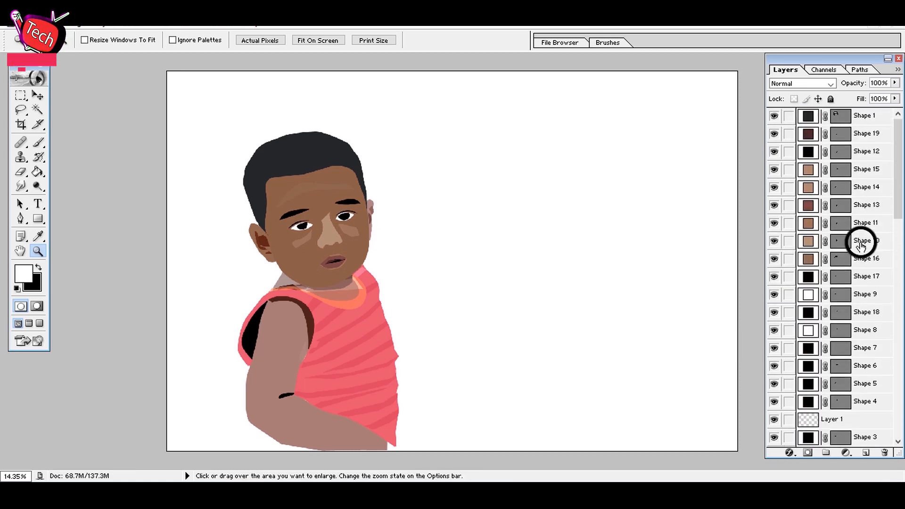
scroll(848, 306, down, 5)
scroll(841, 332, down, 10)
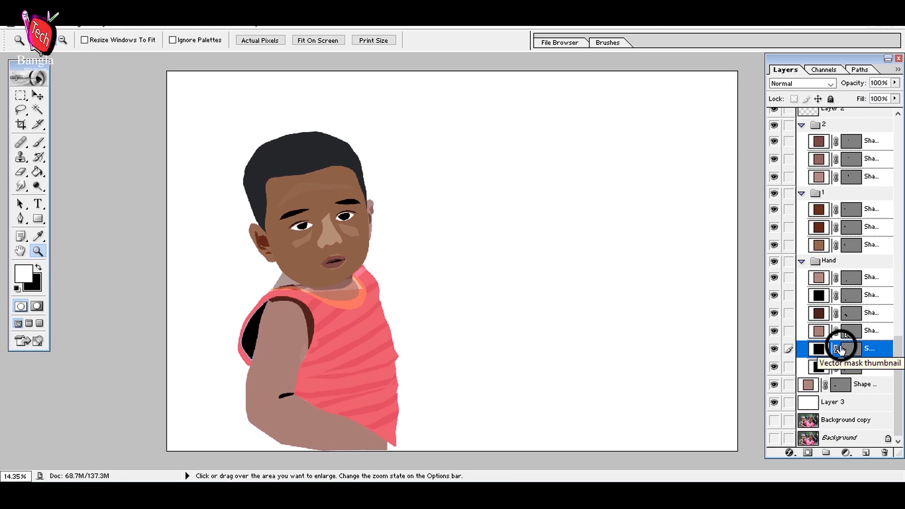
Step: Select the nose shape and try recolouring it orange (FF6C00)
click(37, 95)
right_click(325, 234)
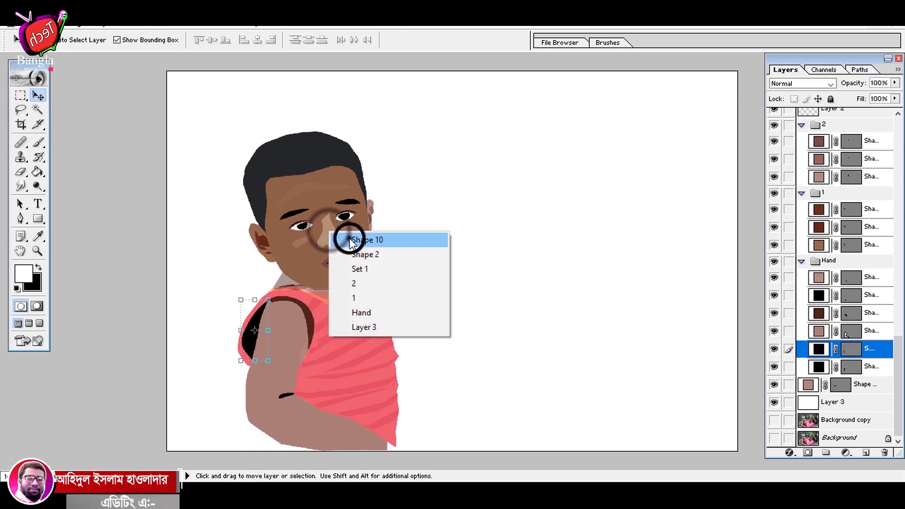
click(329, 238)
double_click(808, 116)
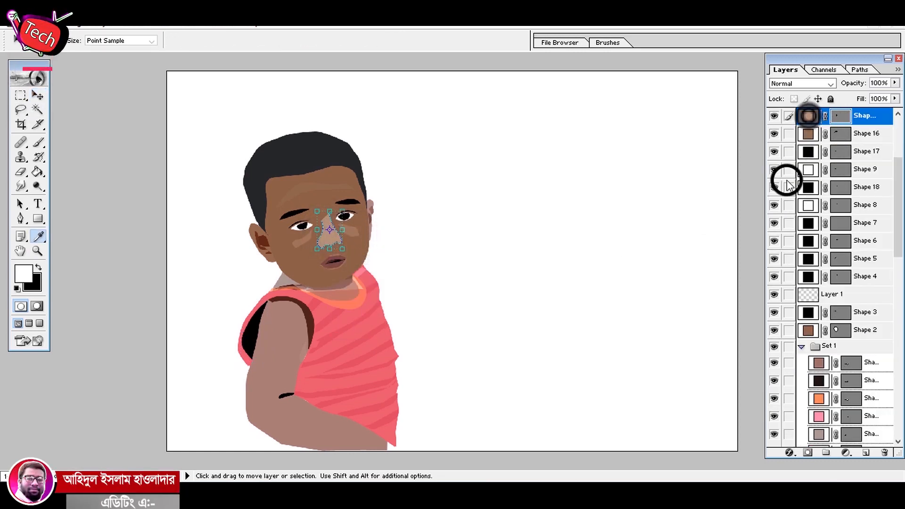
click(688, 204)
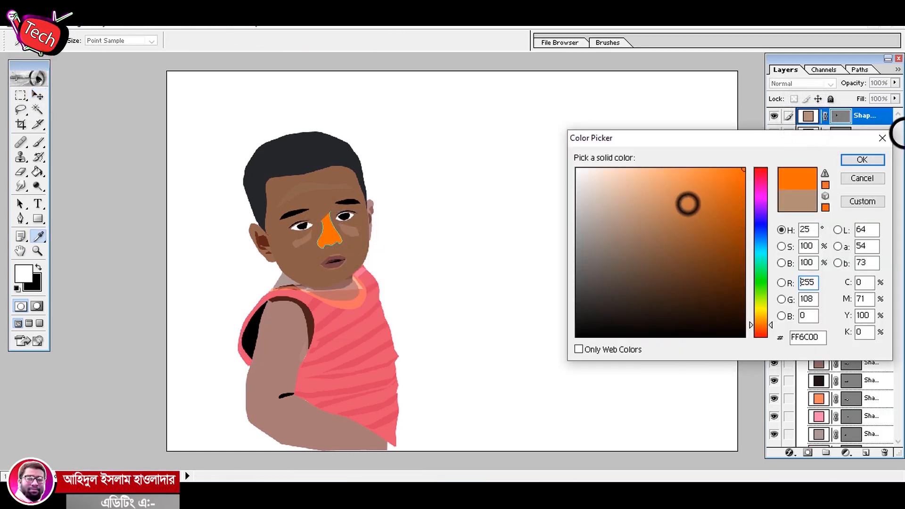
click(863, 159)
click(19, 97)
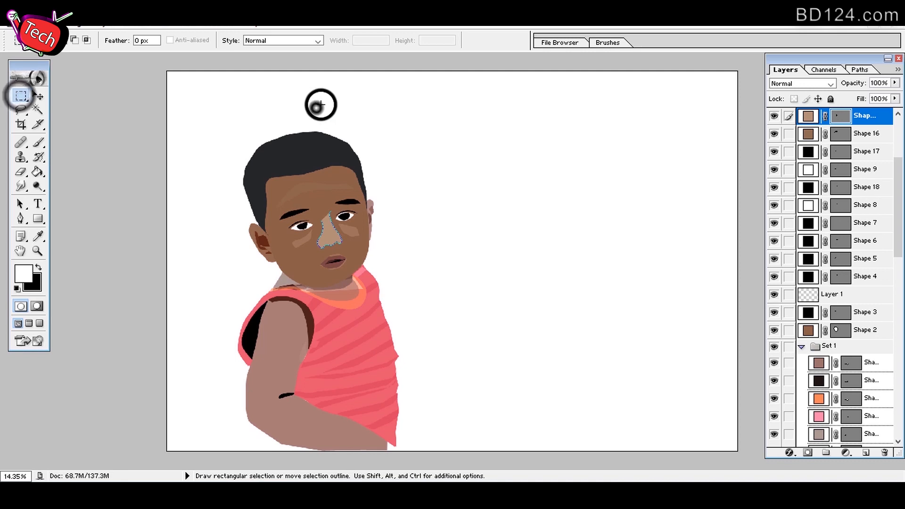
Step: Select the black eye shape, Shape 6, and then the hair shape, Shape 1
click(851, 243)
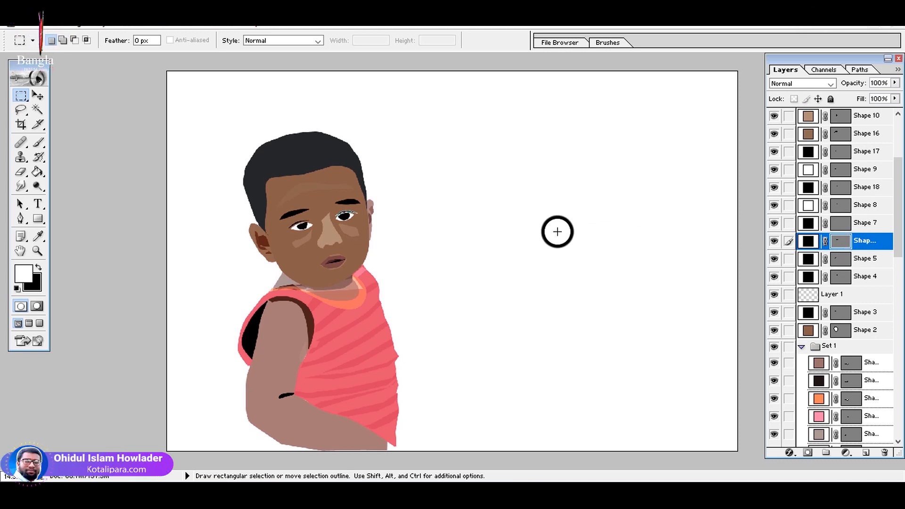
scroll(851, 283, up, 3)
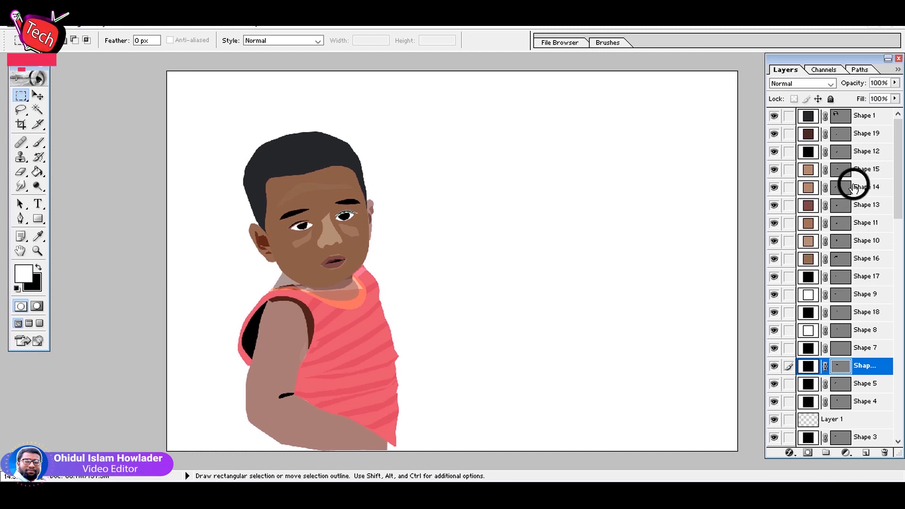
click(856, 117)
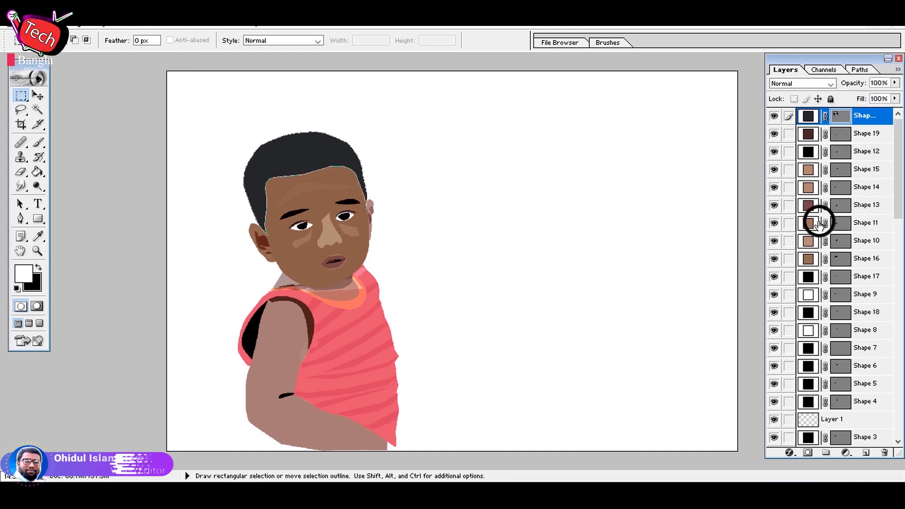
click(850, 450)
key(ctrl+shift+s)
click(608, 282)
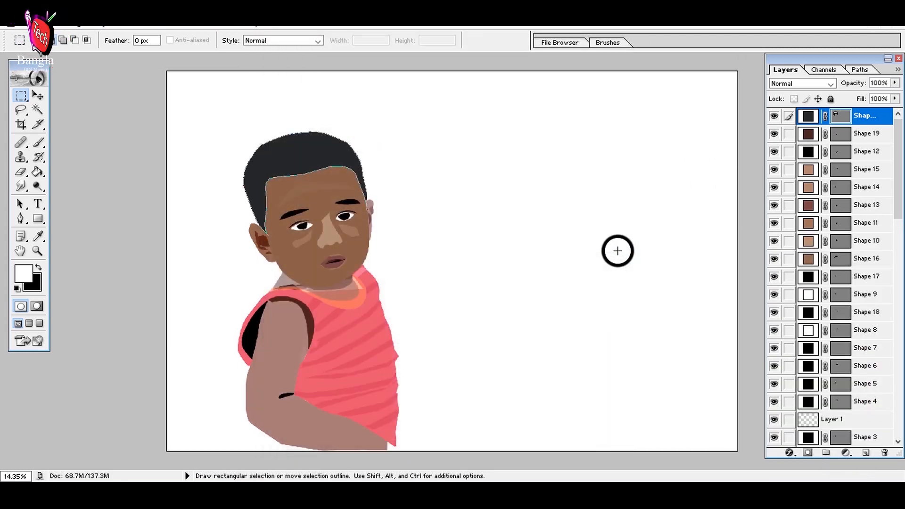
Step: Save the layered portrait as IMG_8129 in Photoshop (PSD) format in folder 10
key(ctrl+shift+s)
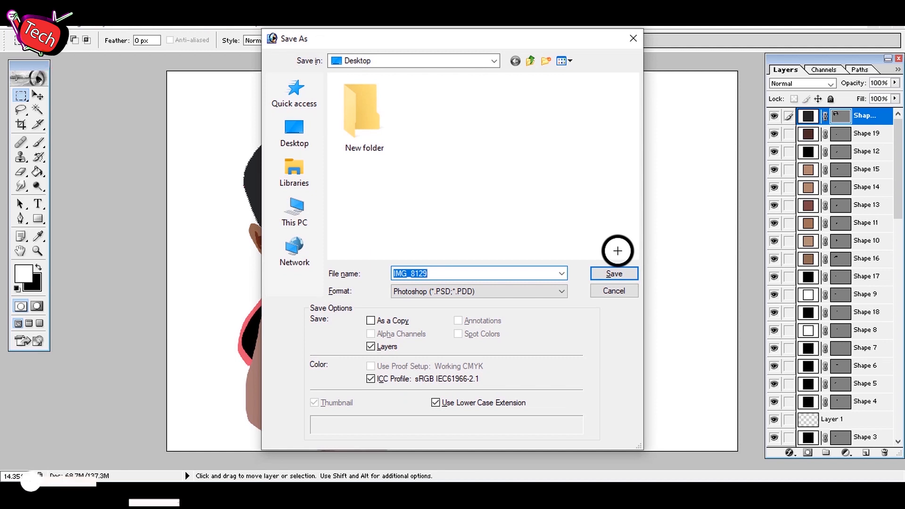
click(296, 150)
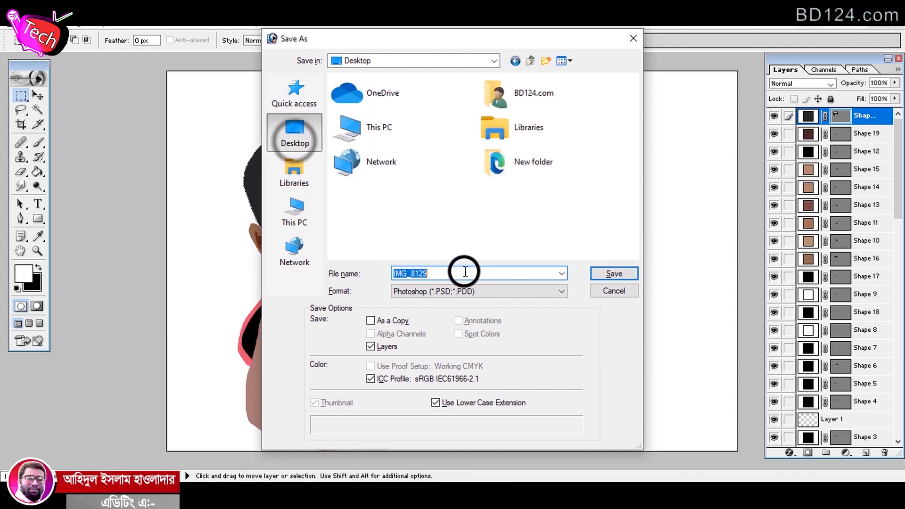
double_click(391, 135)
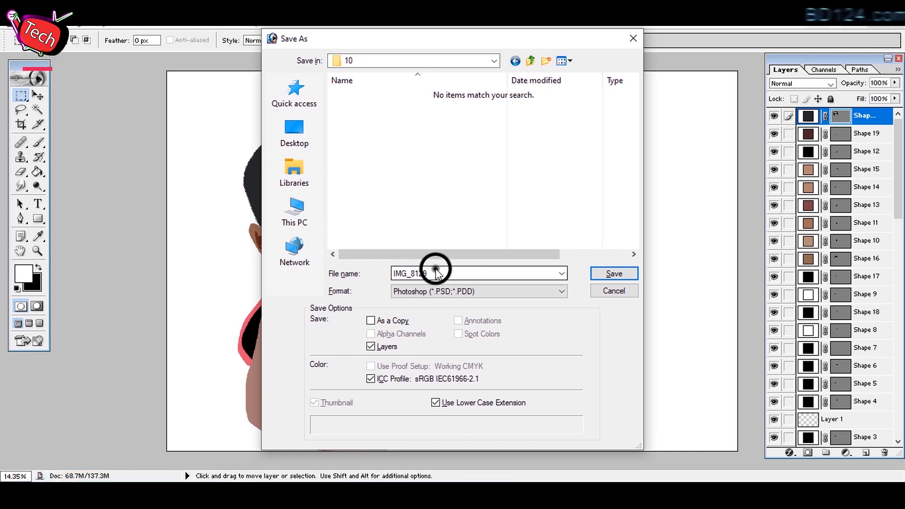
click(448, 291)
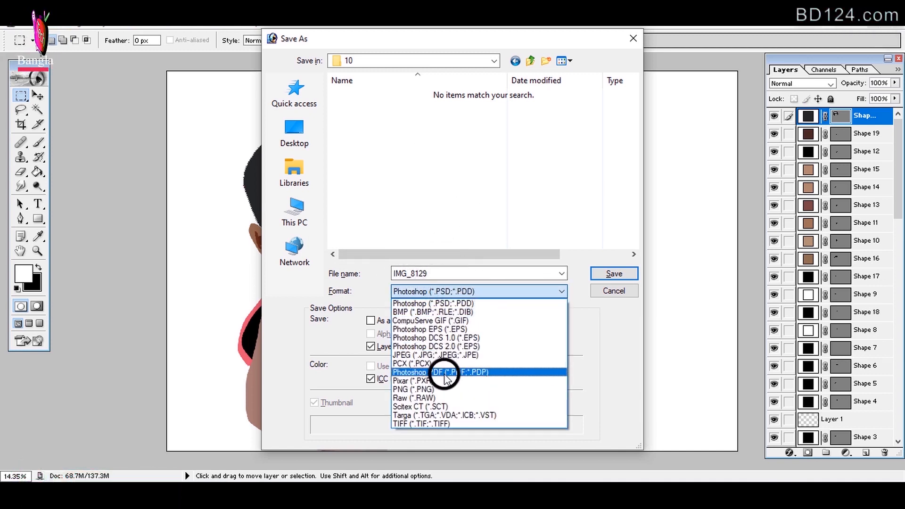
click(419, 195)
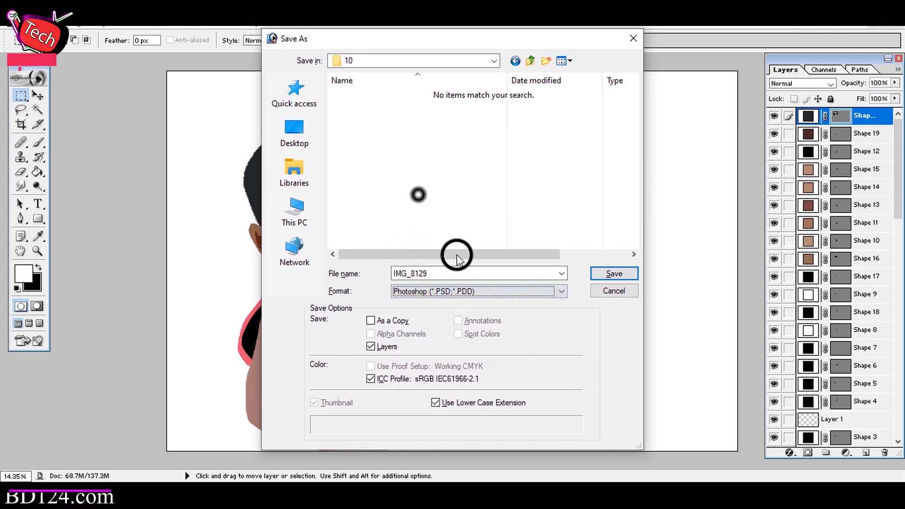
click(611, 275)
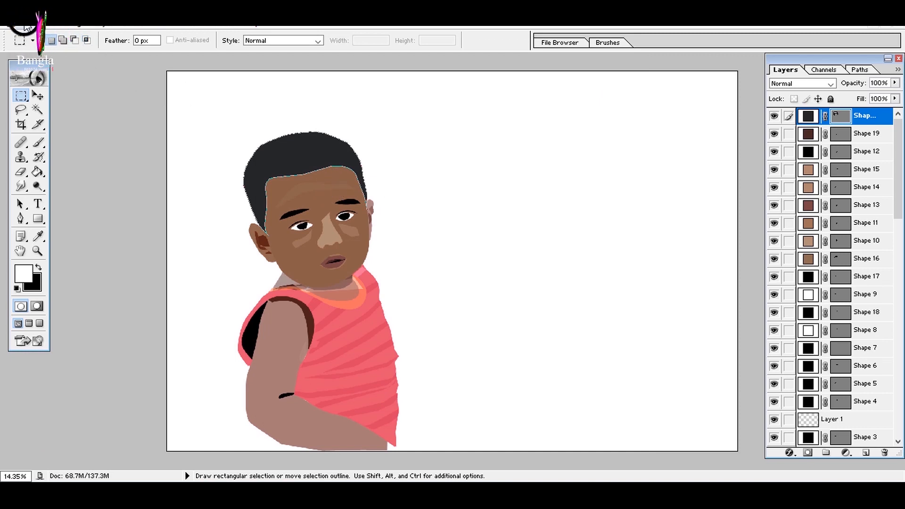
Step: Save a JPEG copy as IMG_8129 copy.jpg in folder 10 with quality 12 (Maximum) and Baseline ("Standard")
click(26, 26)
click(63, 145)
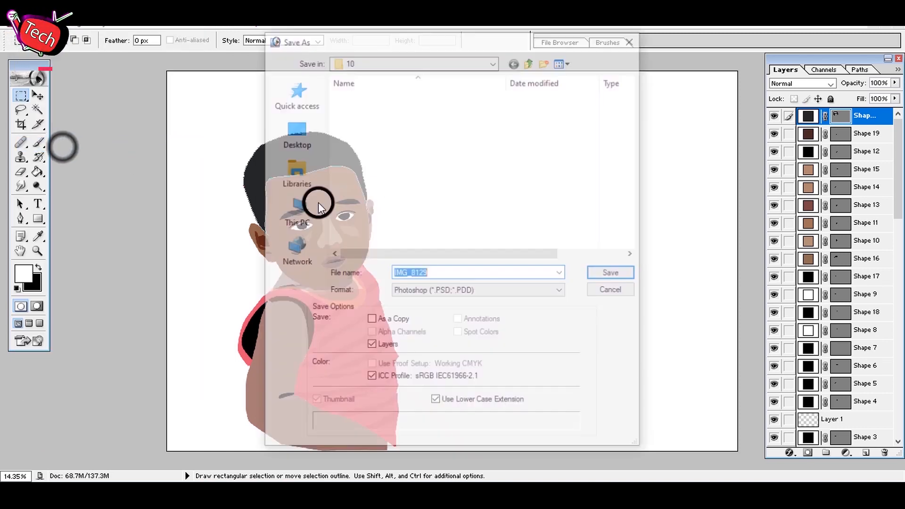
click(434, 291)
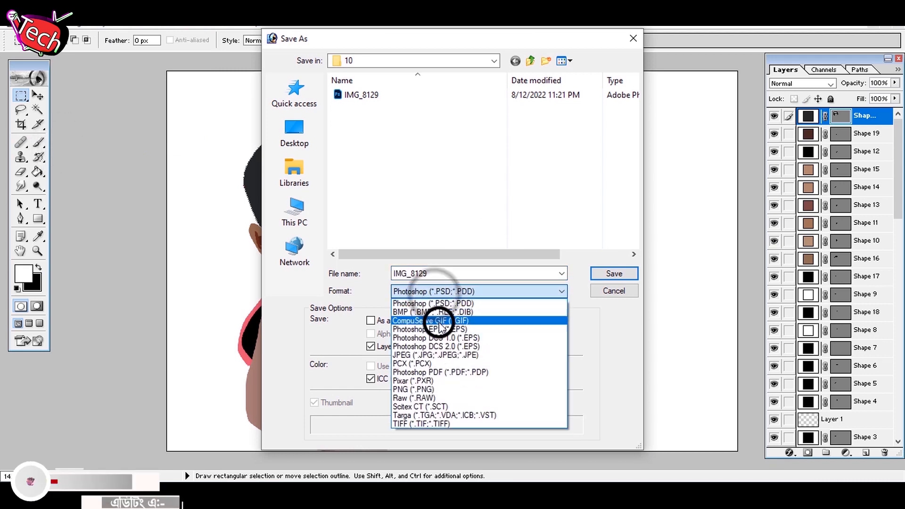
click(434, 355)
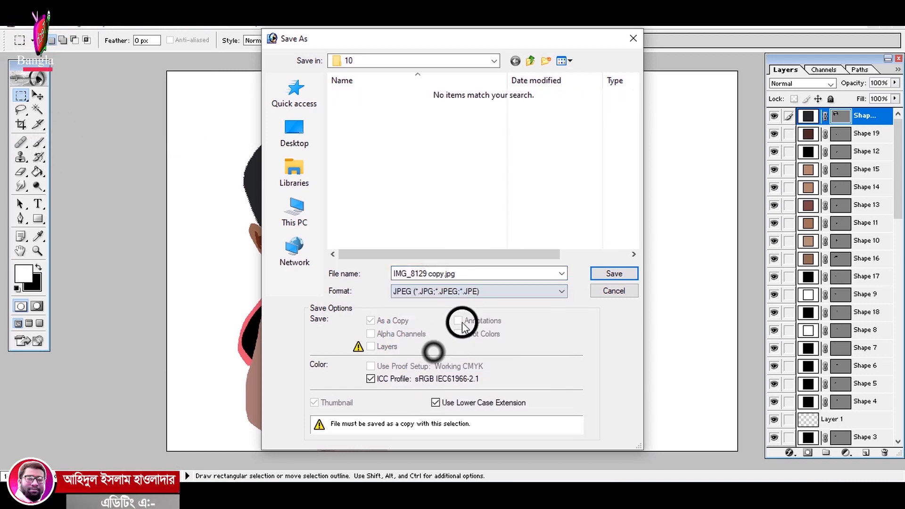
click(610, 273)
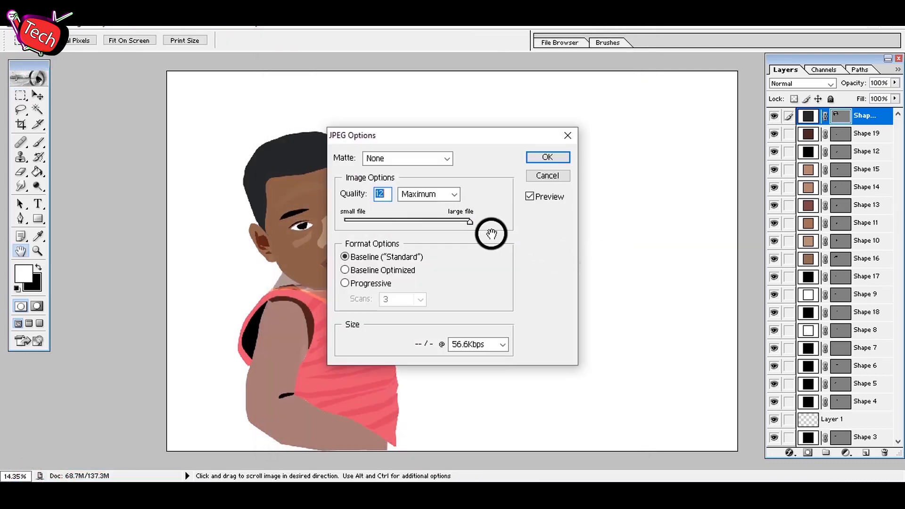
click(543, 159)
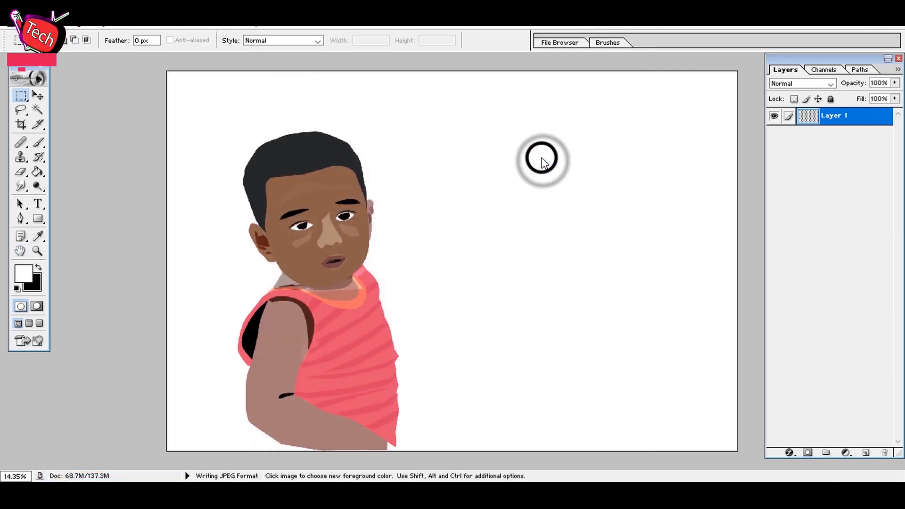